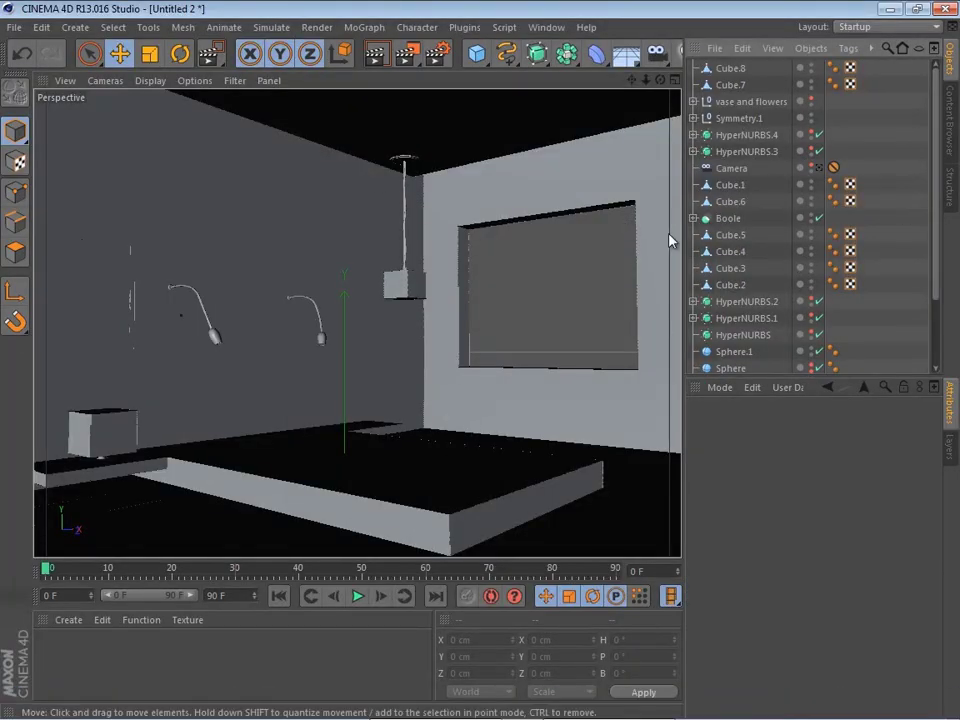
Show the curtains and the bed's linens in the viewport and hide them again, including the mattress cloth.
left_click(812, 101)
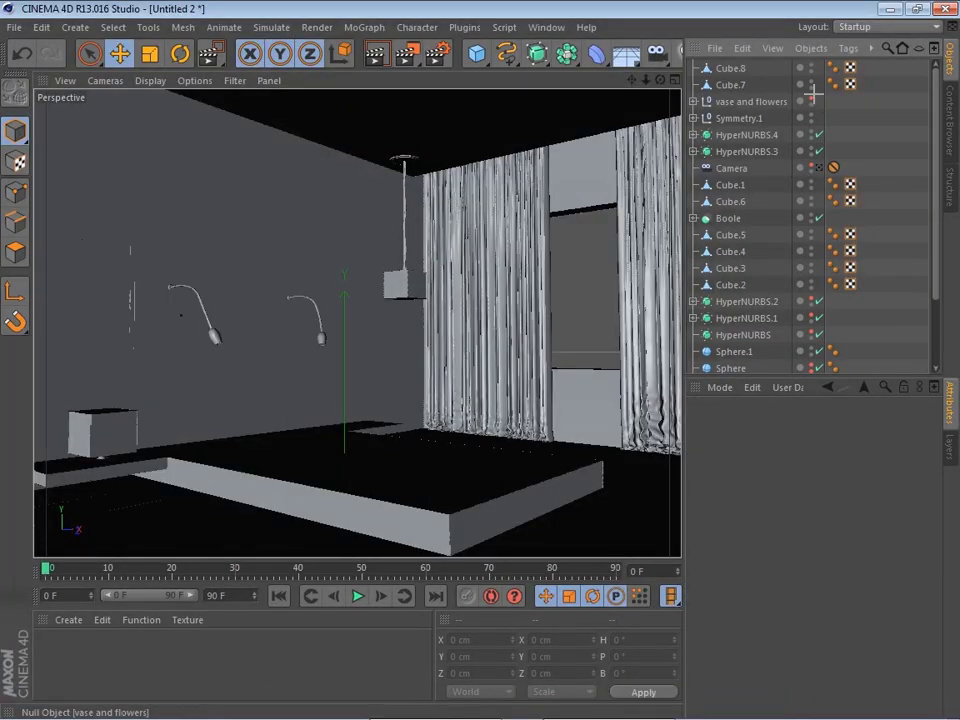
scroll(812, 303, "down", 3)
left_click(812, 279)
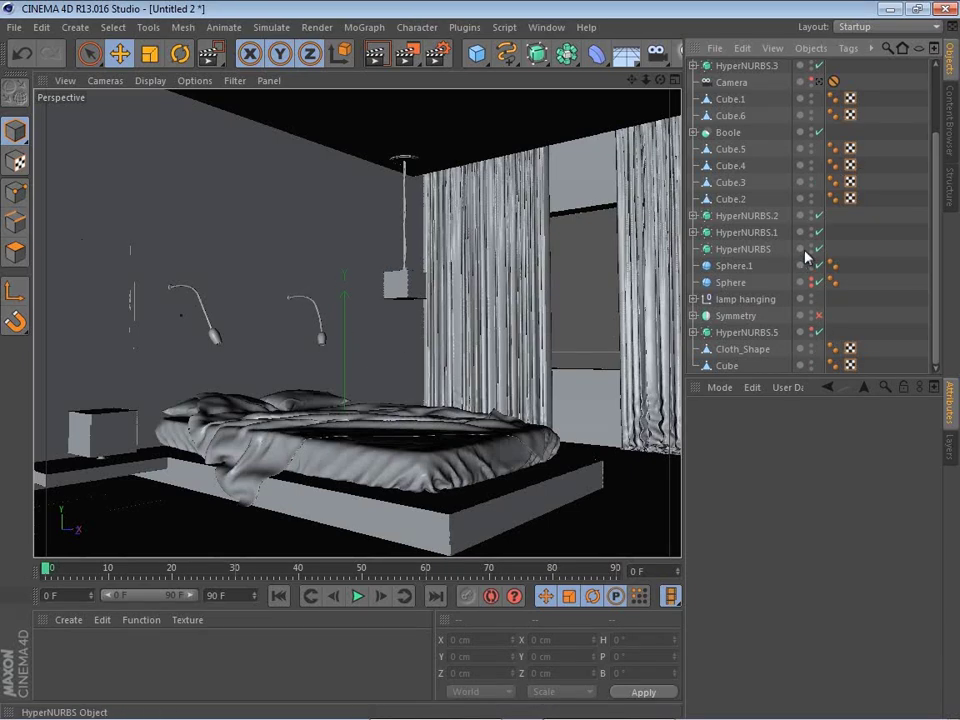
scroll(813, 218, "up", 3)
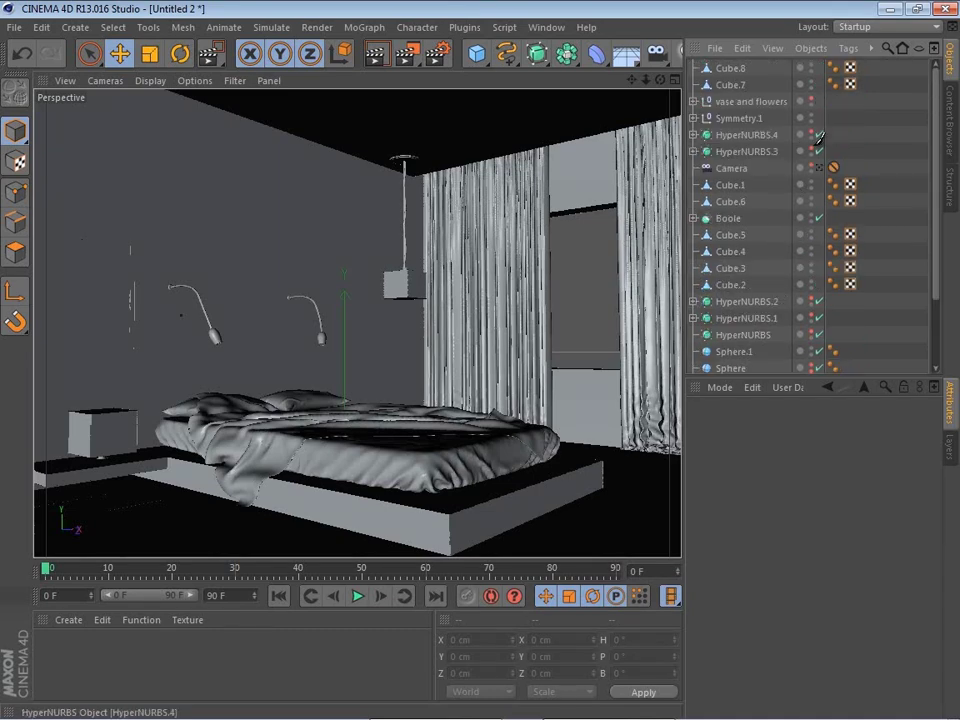
left_click(803, 256)
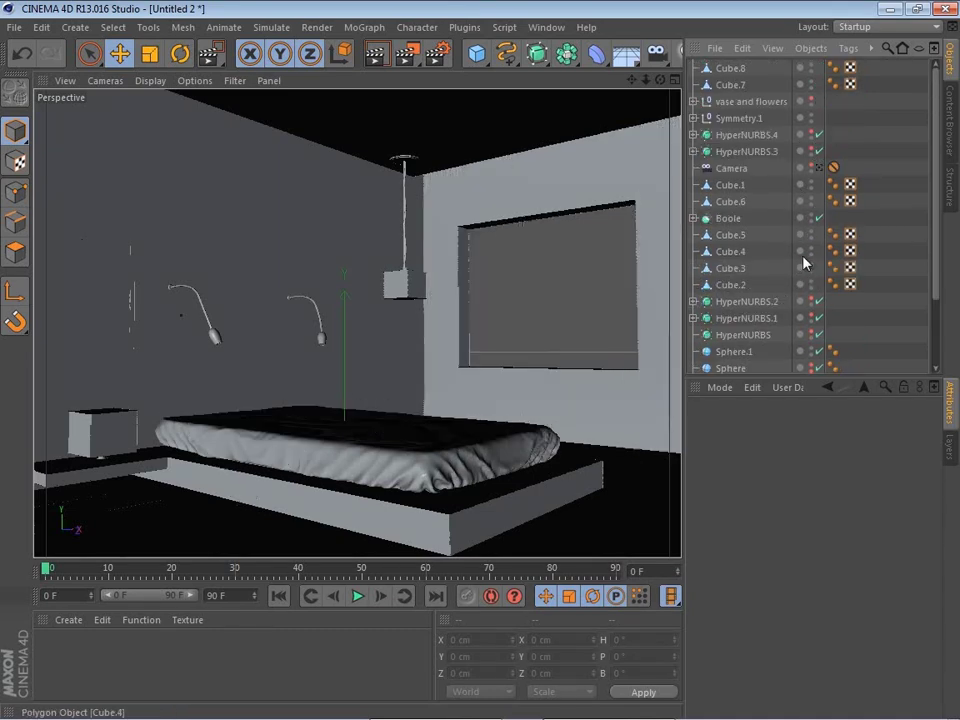
left_click(503, 452)
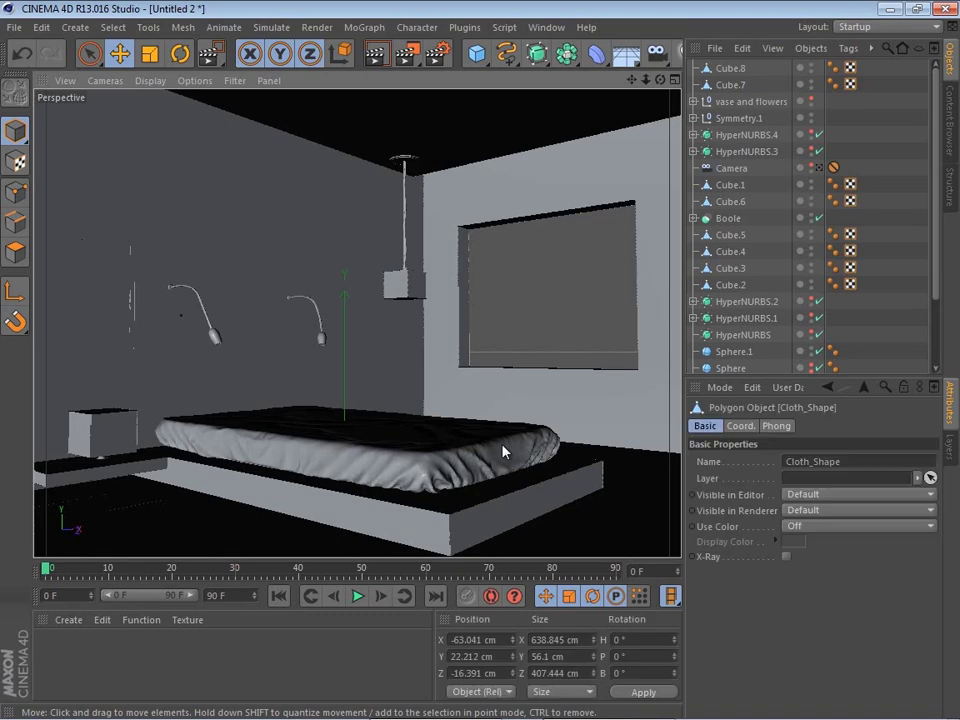
double_click(811, 346)
left_click(886, 261)
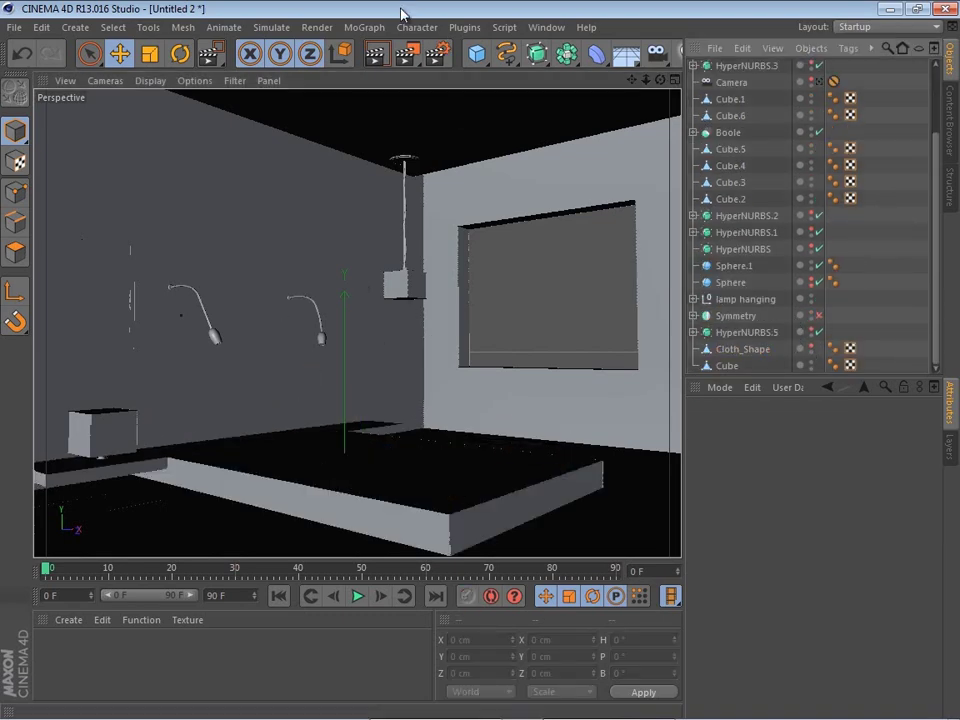
Switch the renderer to VrayBridge and turn on global illumination with the preset 03_IR-LC_fast [for print size].
left_click(437, 53)
left_click(159, 128)
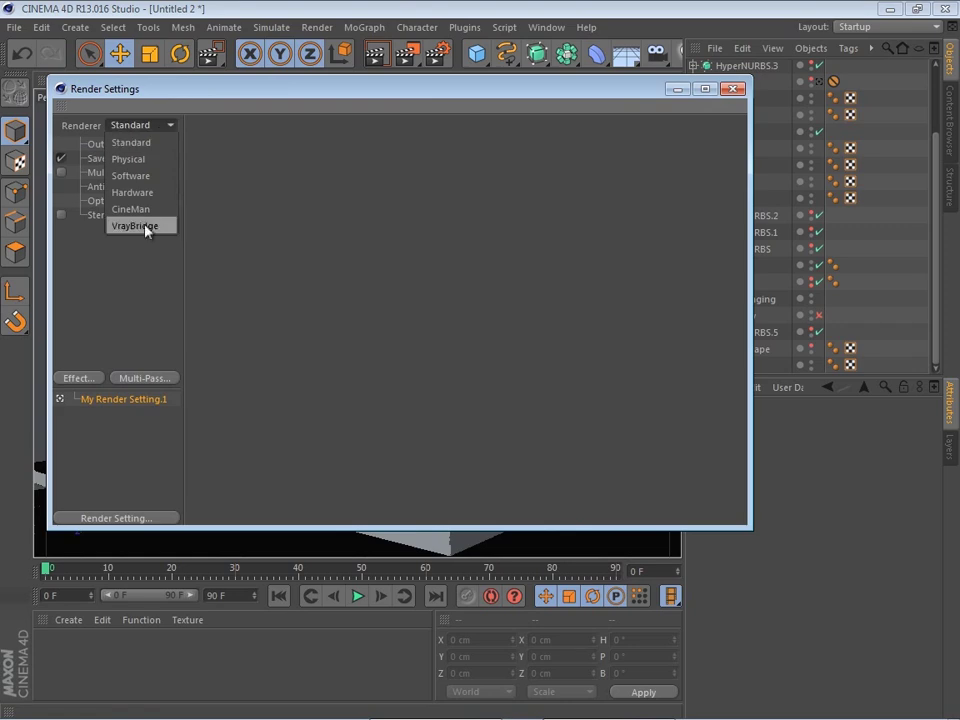
left_click(145, 223)
left_click(556, 146)
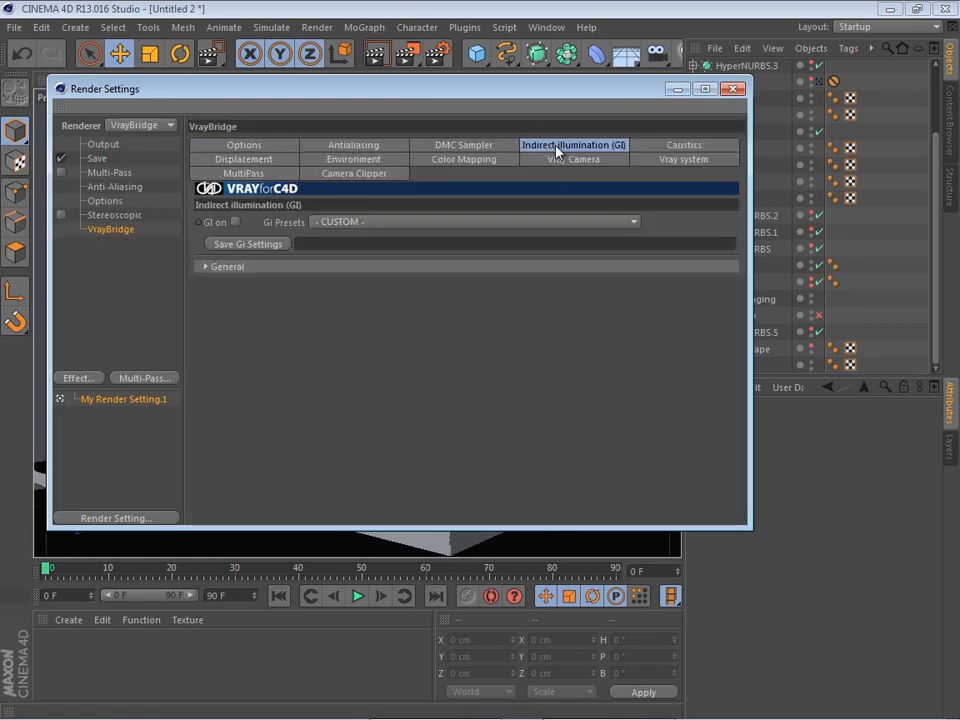
left_click(237, 223)
left_click(321, 222)
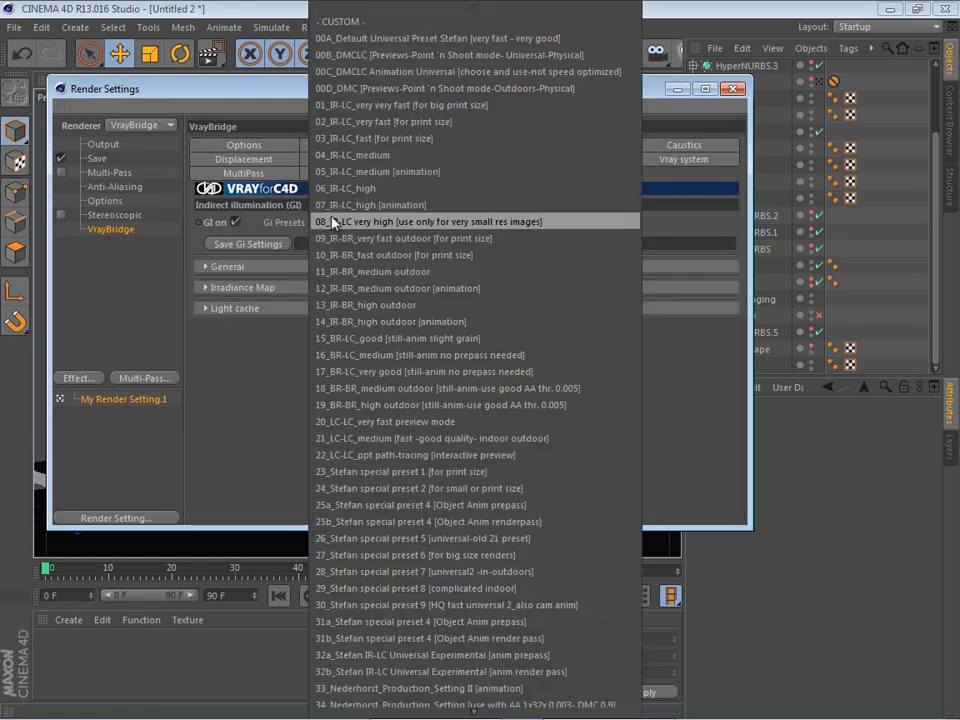
left_click(362, 137)
Set V-Ray color mapping to Exponential with gamma 2.1 and dark multiplier 1.6.
left_click(353, 159)
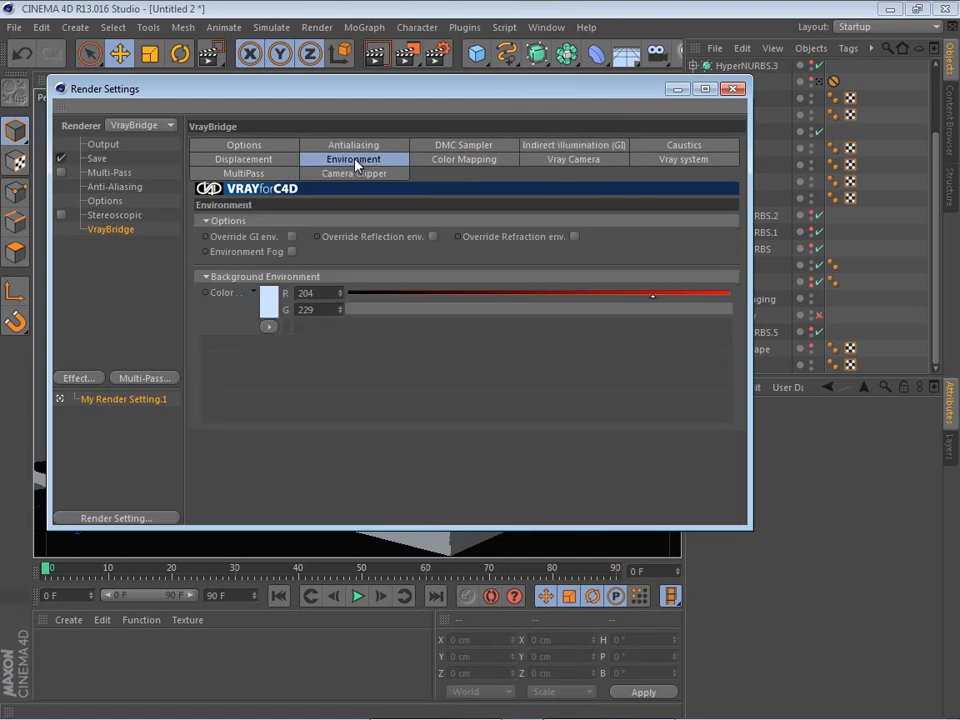
left_click(463, 160)
left_click(336, 227)
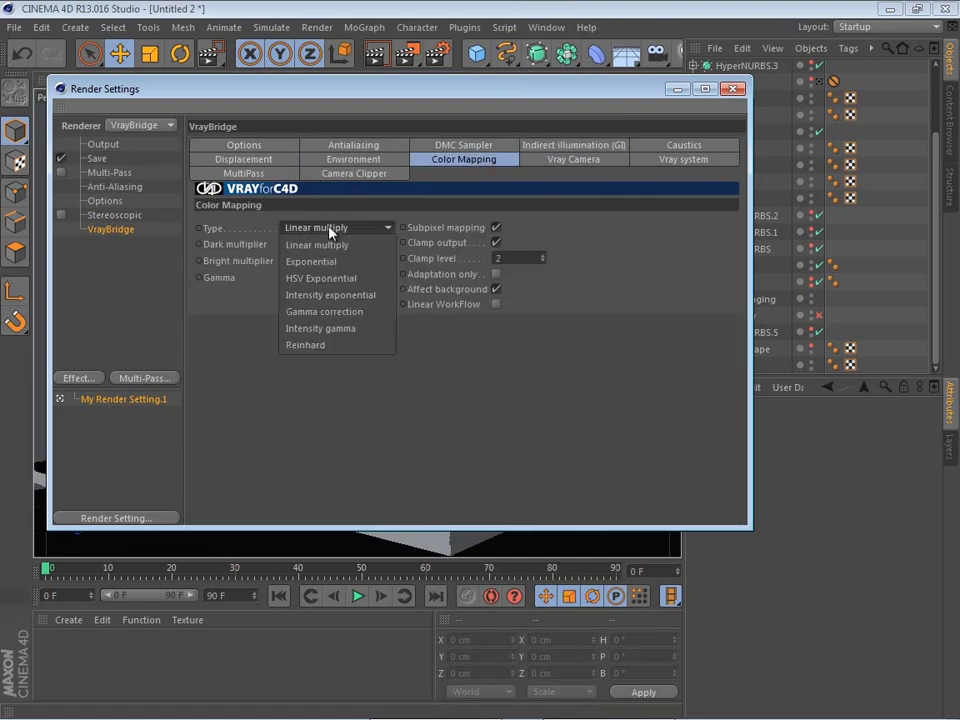
left_click(300, 259)
double_click(310, 281)
type("2.1")
left_click(302, 243)
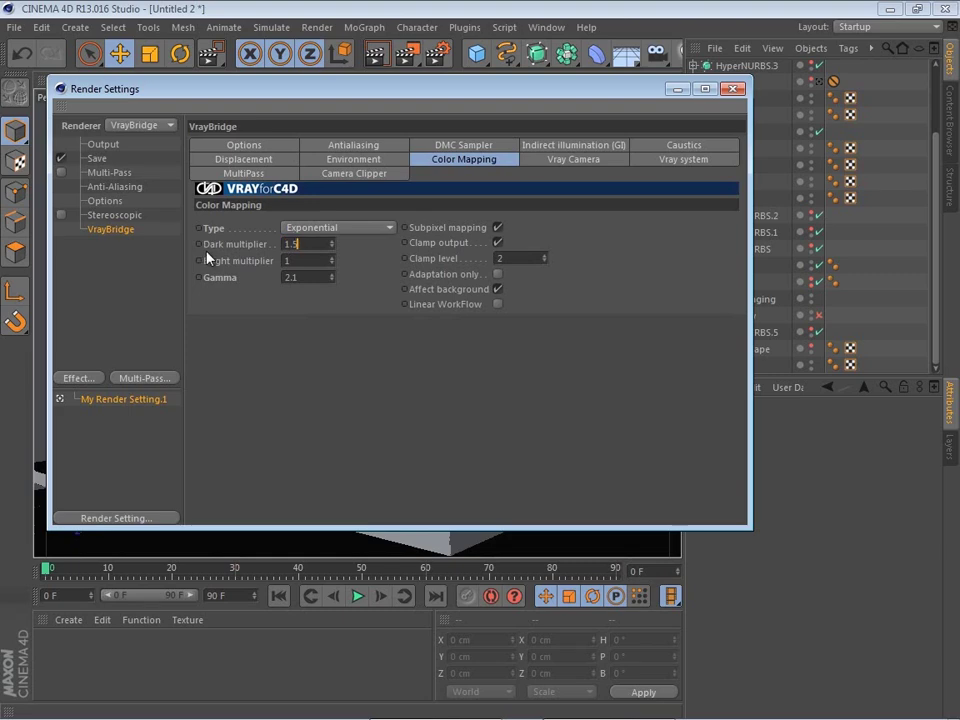
type(".6")
key("Return")
Load VizPeople_non_commercial_hdr_v1_09.hdr as the V-Ray background environment texture.
left_click(333, 162)
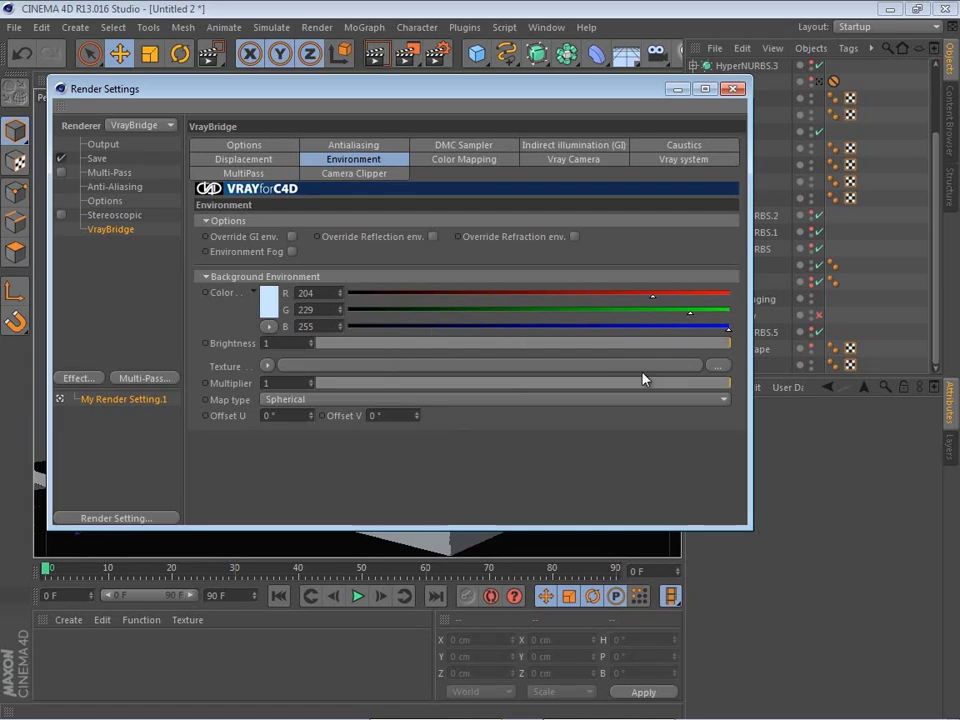
left_click(724, 367)
double_click(319, 444)
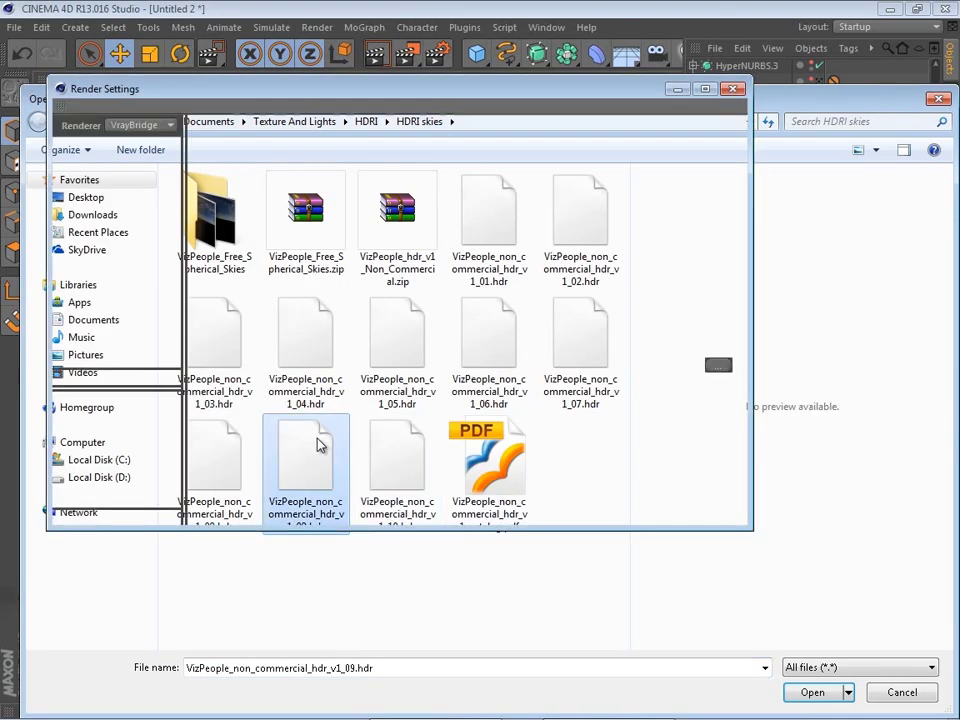
left_click(560, 425)
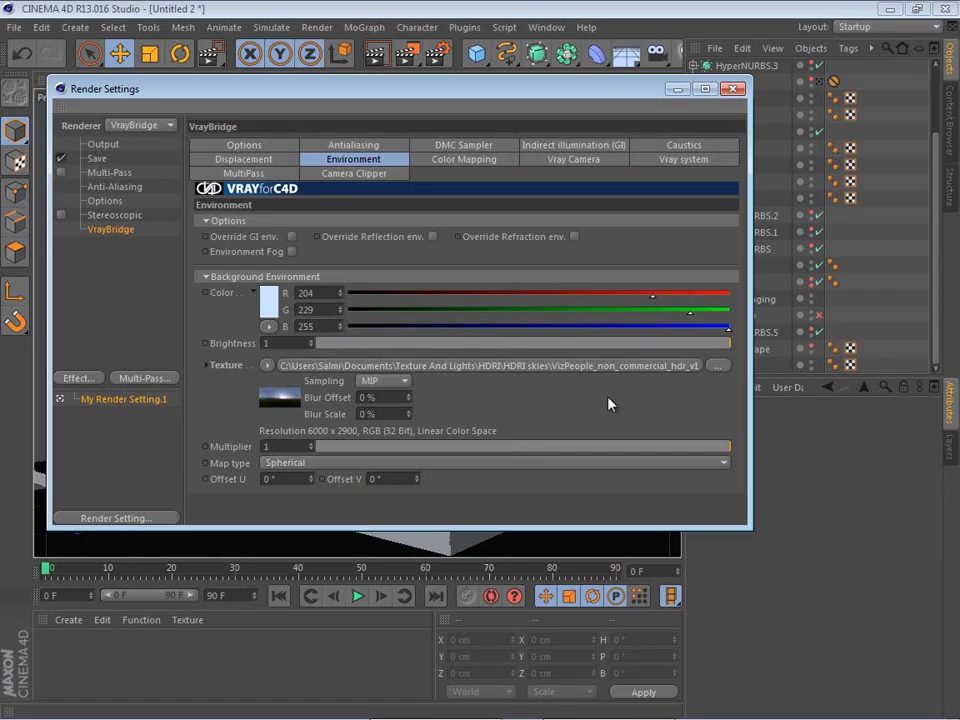
Use VizPeople_non_commercial_hdr_v1_08.hdr as the background environment texture instead.
left_click(716, 367)
double_click(214, 470)
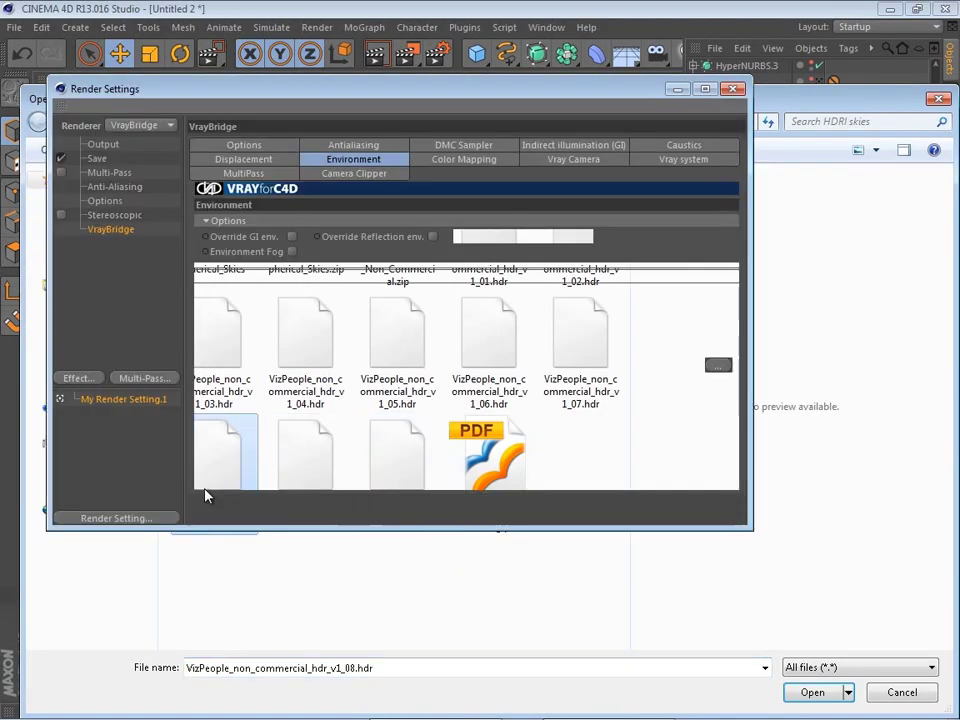
left_click(578, 427)
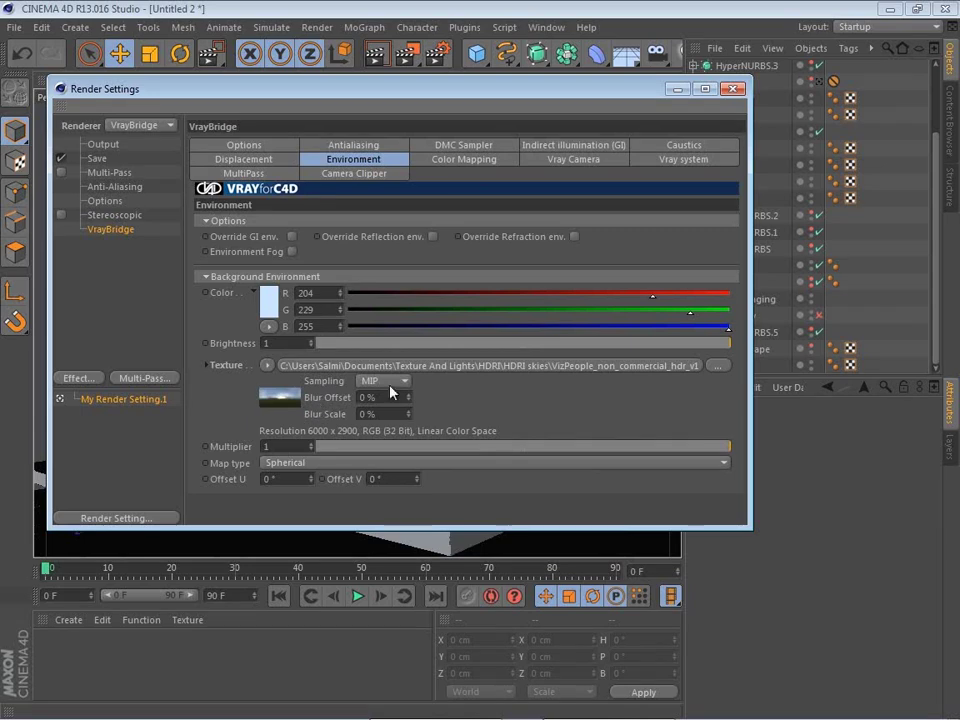
Review the V-Ray indirect illumination, camera, color mapping and environment settings, and close the render settings.
left_click(590, 147)
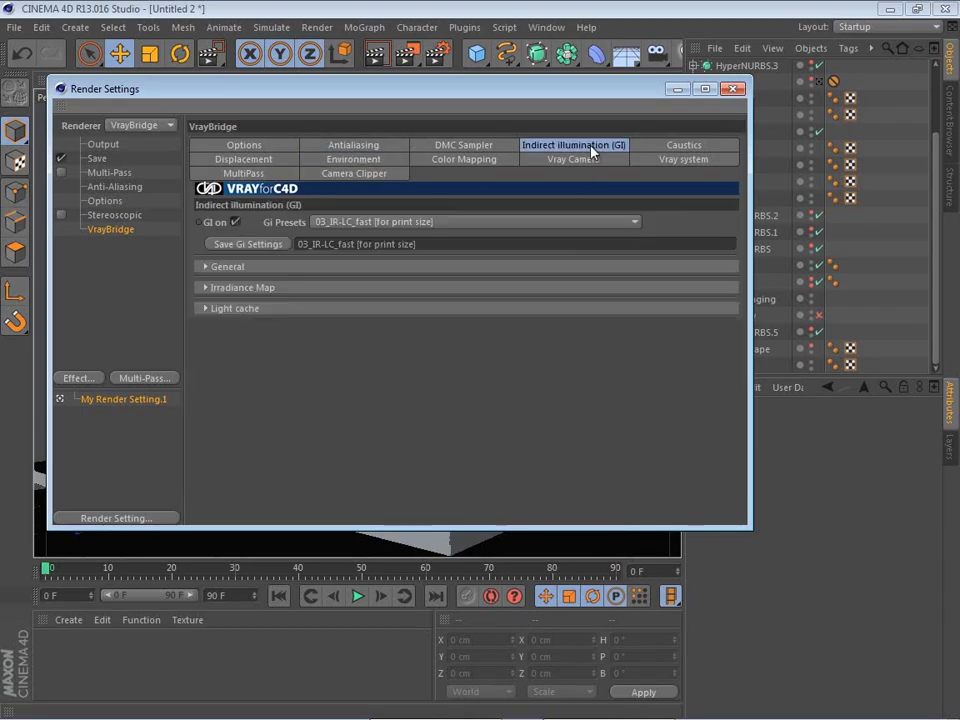
left_click(580, 162)
left_click(474, 163)
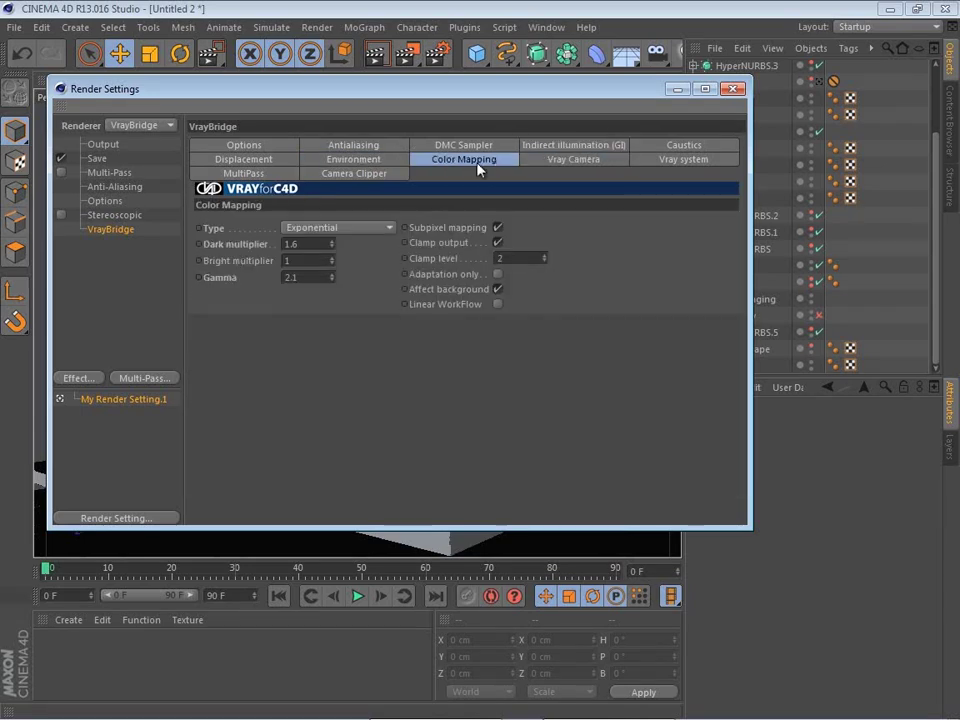
left_click(353, 160)
left_click(734, 89)
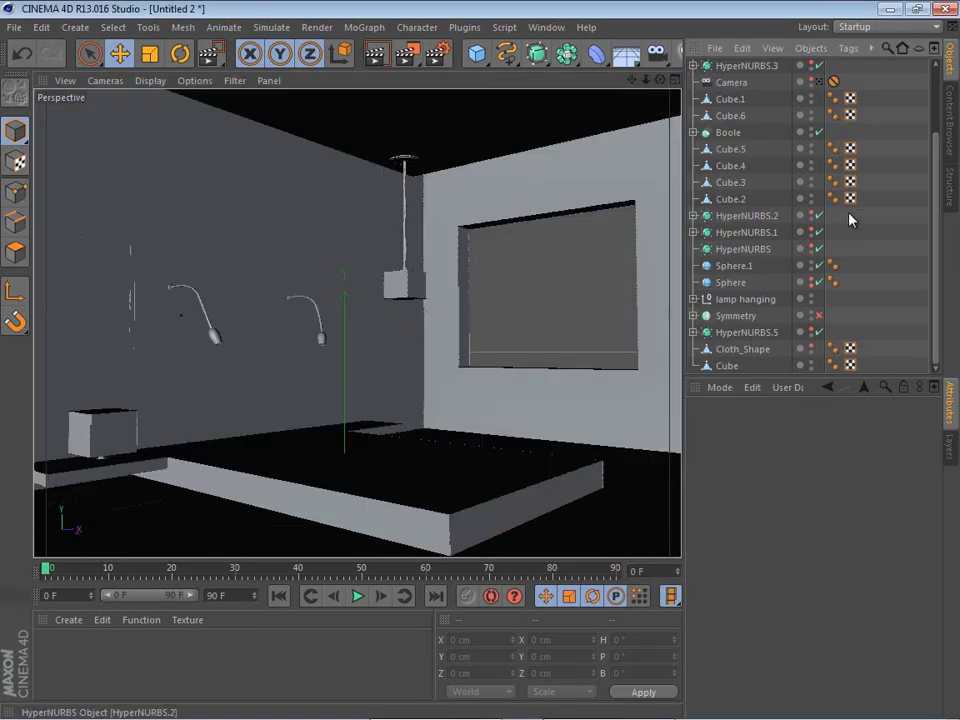
Test-render a wide region of the room as seen from outside.
right_click_drag(475, 384, 56, 373, "alt")
right_click_drag(556, 462, 461, 379, "alt")
right_click_drag(668, 422, 595, 303, "alt")
left_click_drag(595, 303, 407, 360, "alt")
middle_click_drag(407, 360, 199, 358, "alt")
left_click_drag(292, 374, 605, 312, "alt")
left_click(427, 58)
left_click(470, 68)
left_click_drag(91, 291, 573, 375)
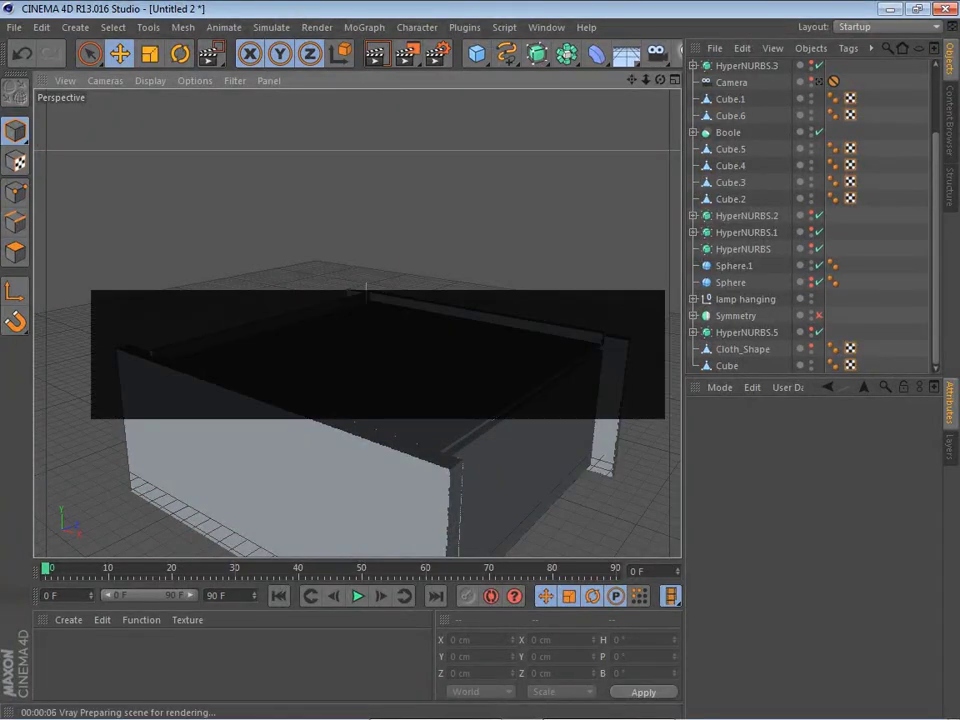
left_click(655, 712)
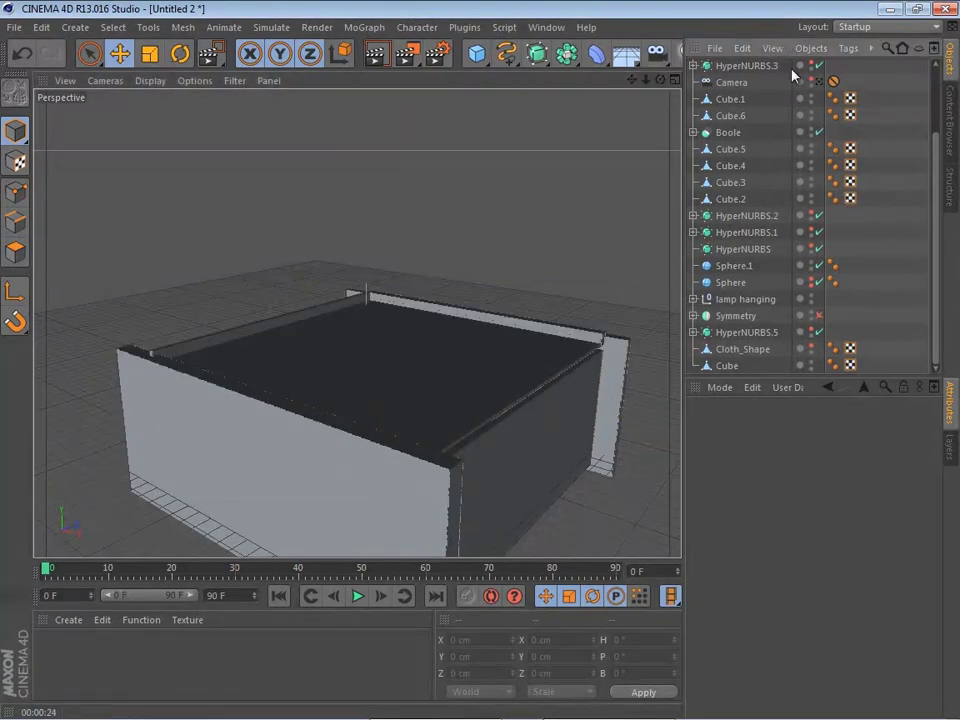
Look through the scene camera and test-render a region covering most of the bedroom.
left_click(819, 82)
left_click_drag(411, 56, 482, 69)
left_click_drag(101, 143, 677, 480)
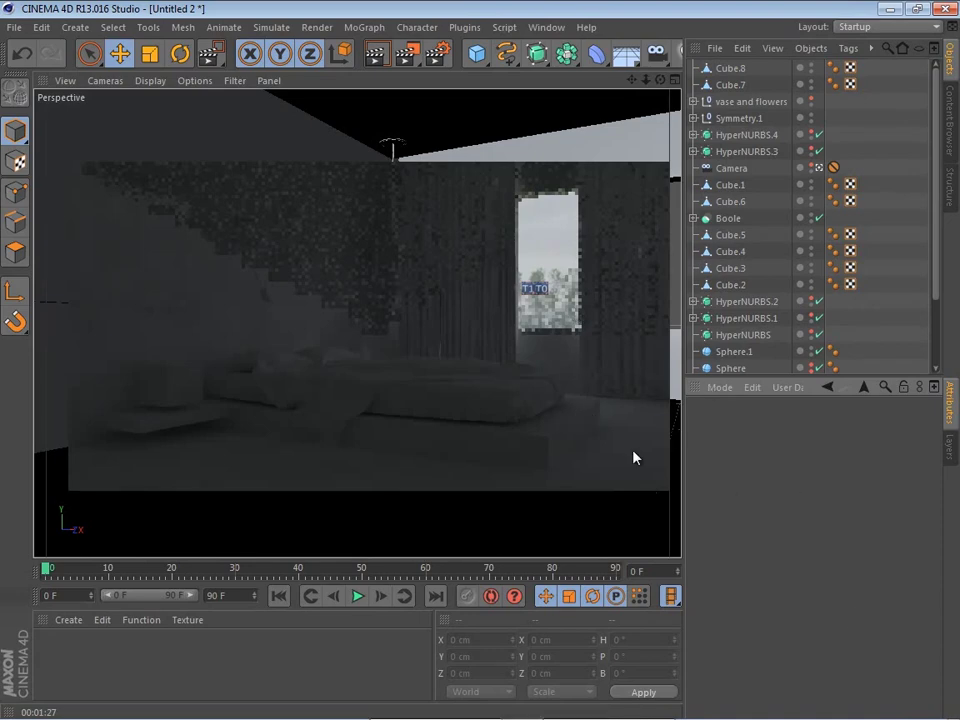
left_click(608, 707)
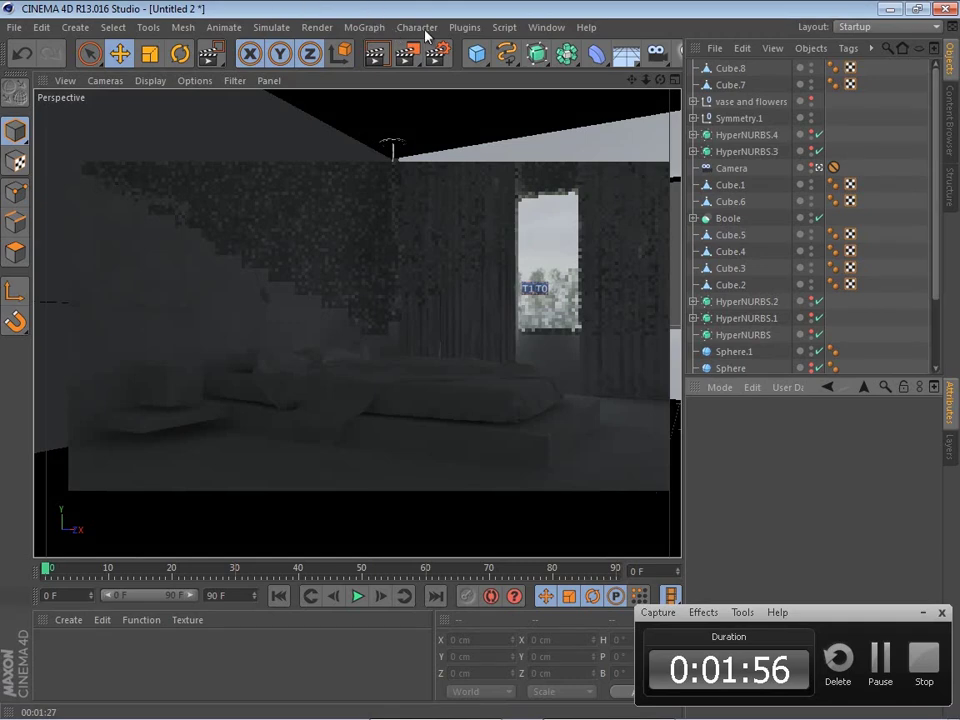
Set the background environment multiplier to 5 and put the HDR sky texture inside a Filter shader.
key("ctrl+b")
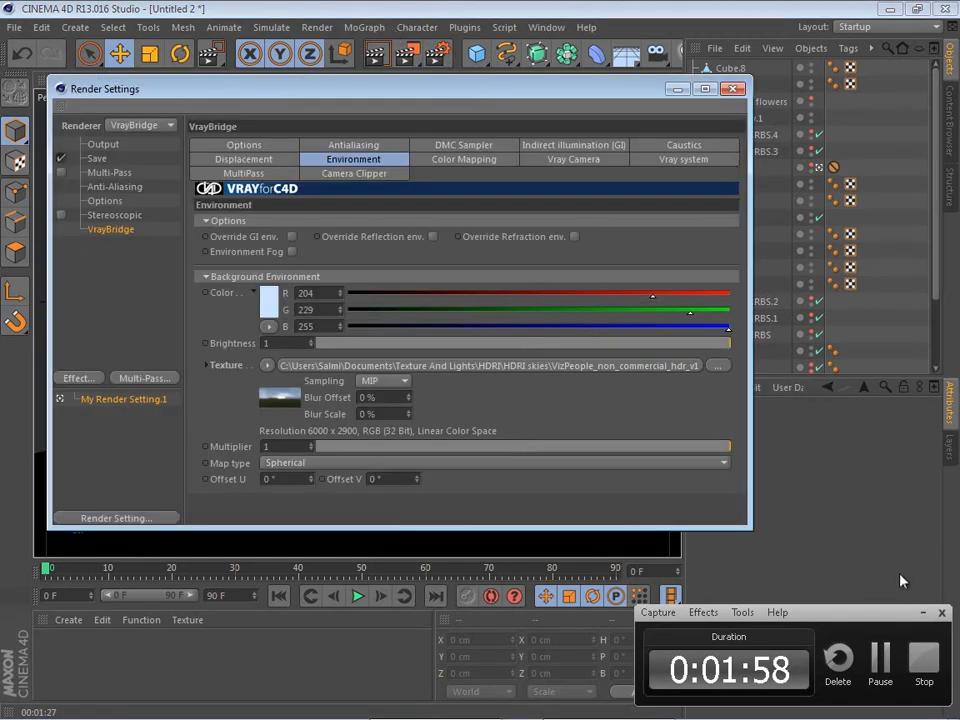
left_click(923, 612)
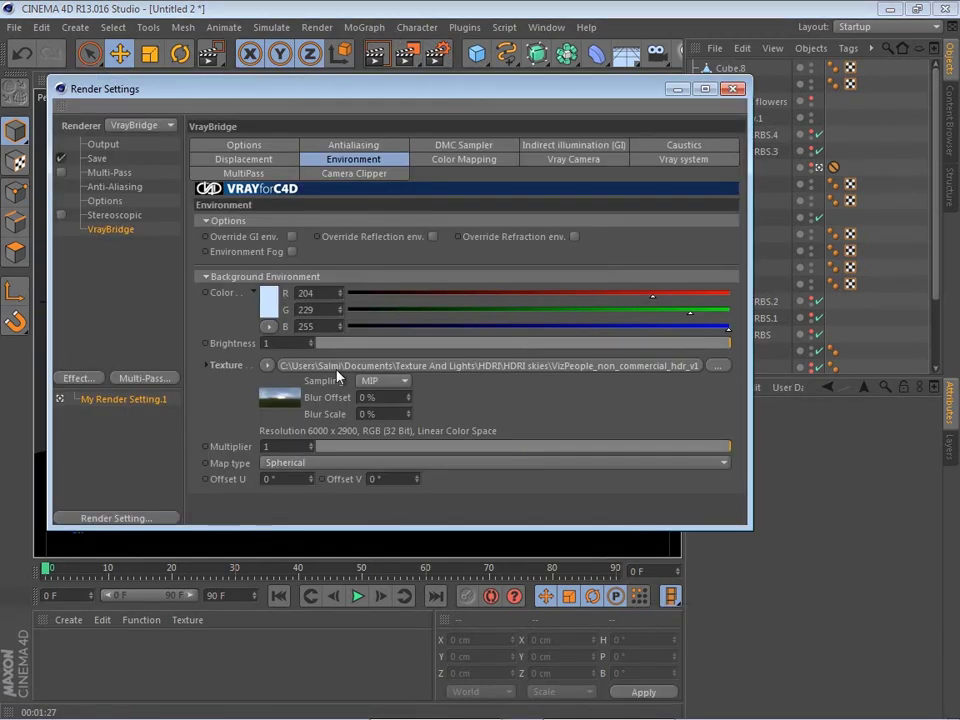
type("5")
key("Return")
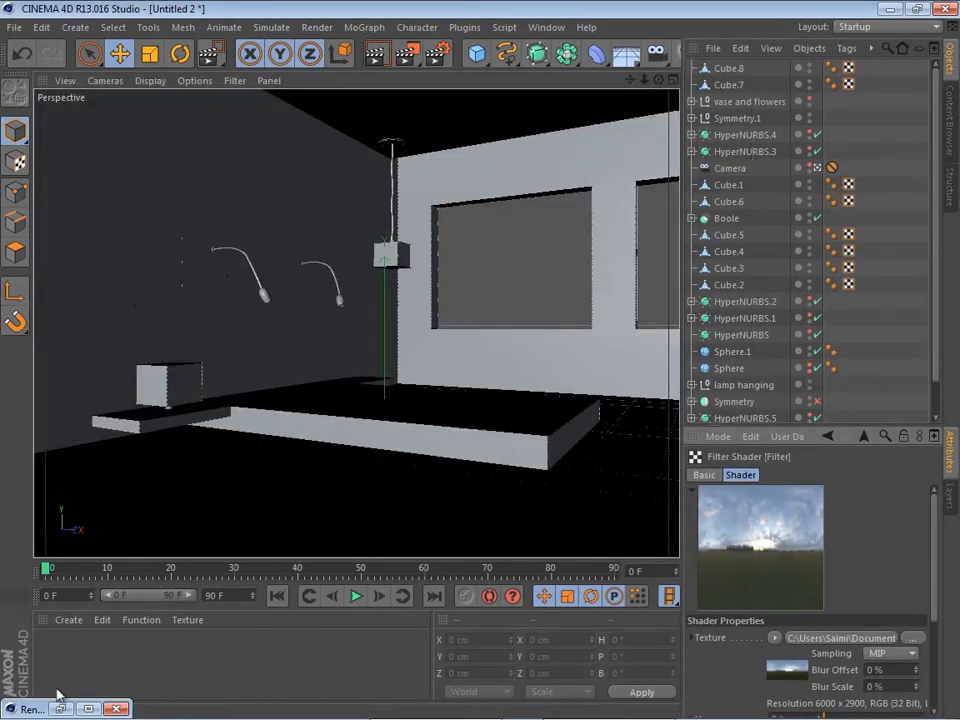
left_click(55, 705)
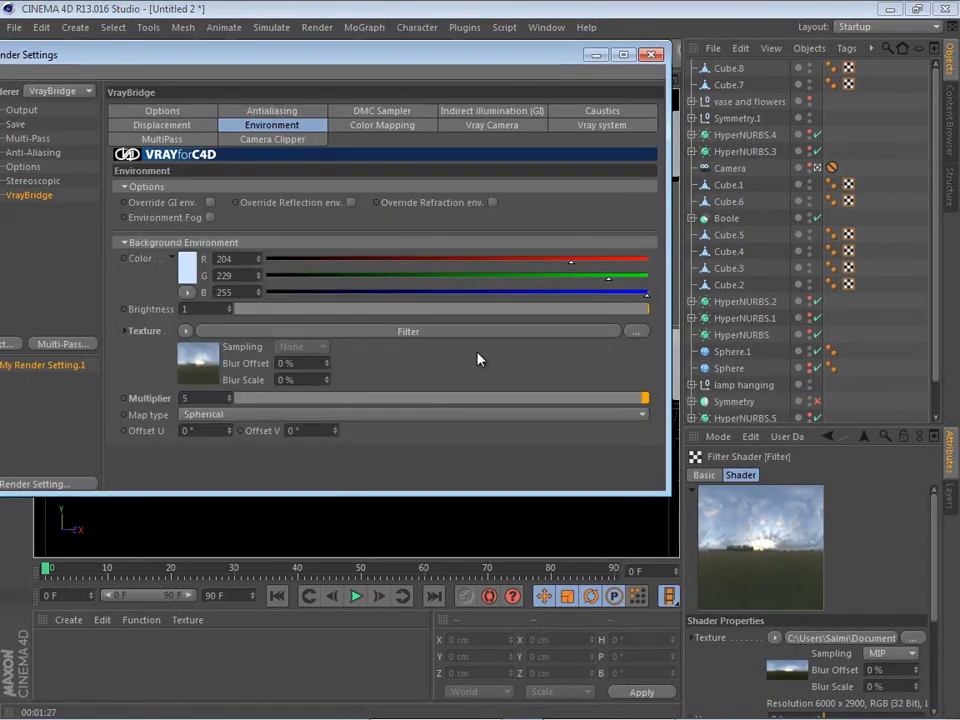
left_click(596, 54)
Test-render most of the camera view again to check the lighting from the stronger environment.
left_click_drag(405, 58, 457, 73)
left_click_drag(64, 189, 715, 553)
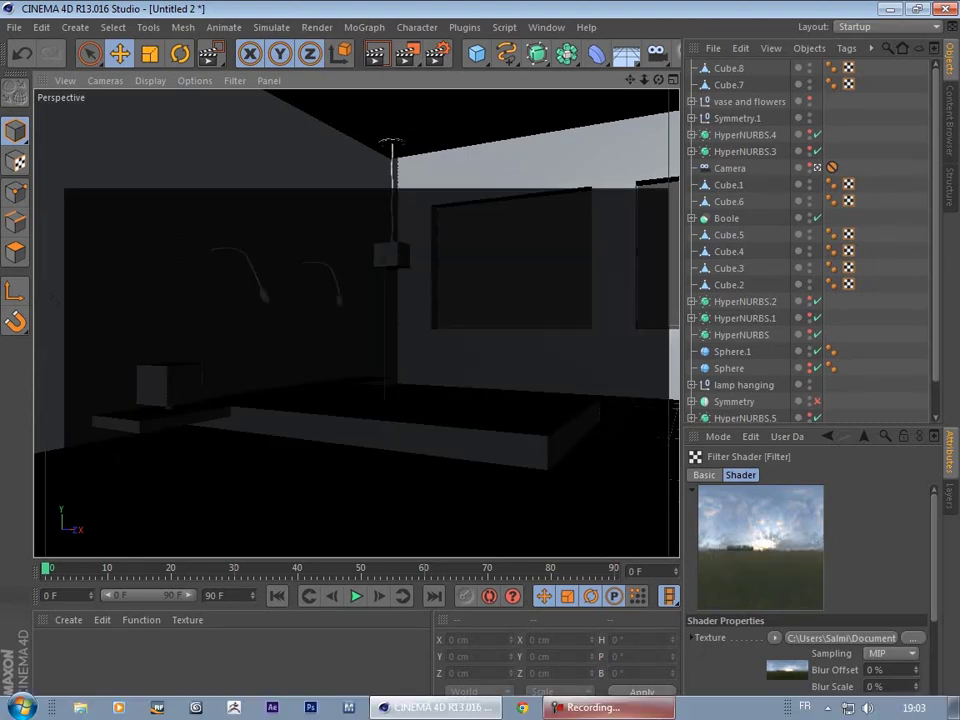
left_click(656, 711)
left_click(881, 660)
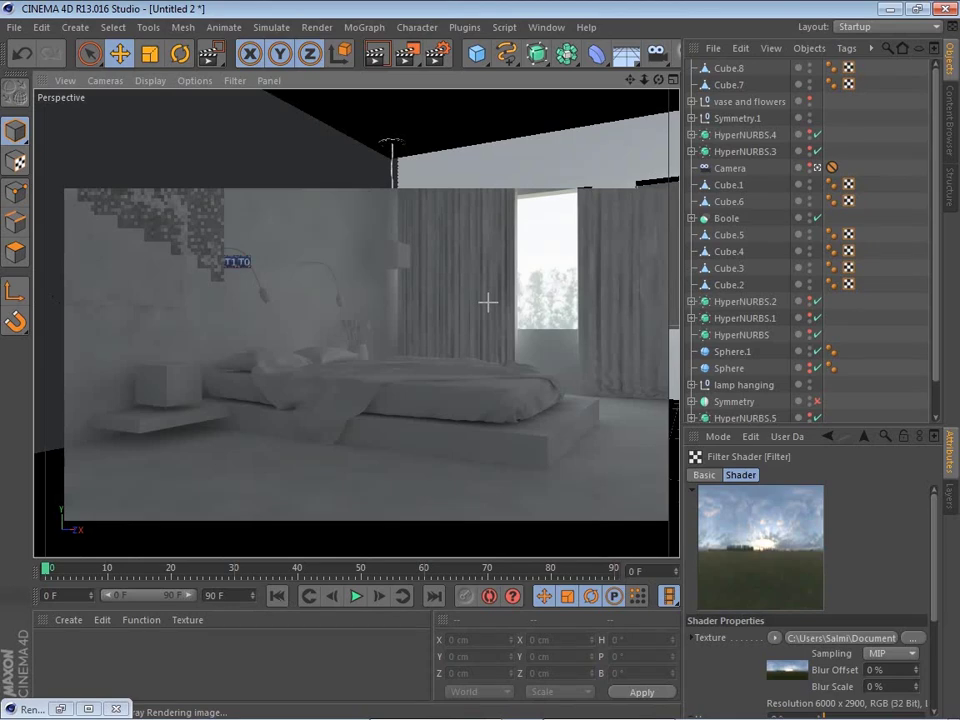
left_click(888, 138)
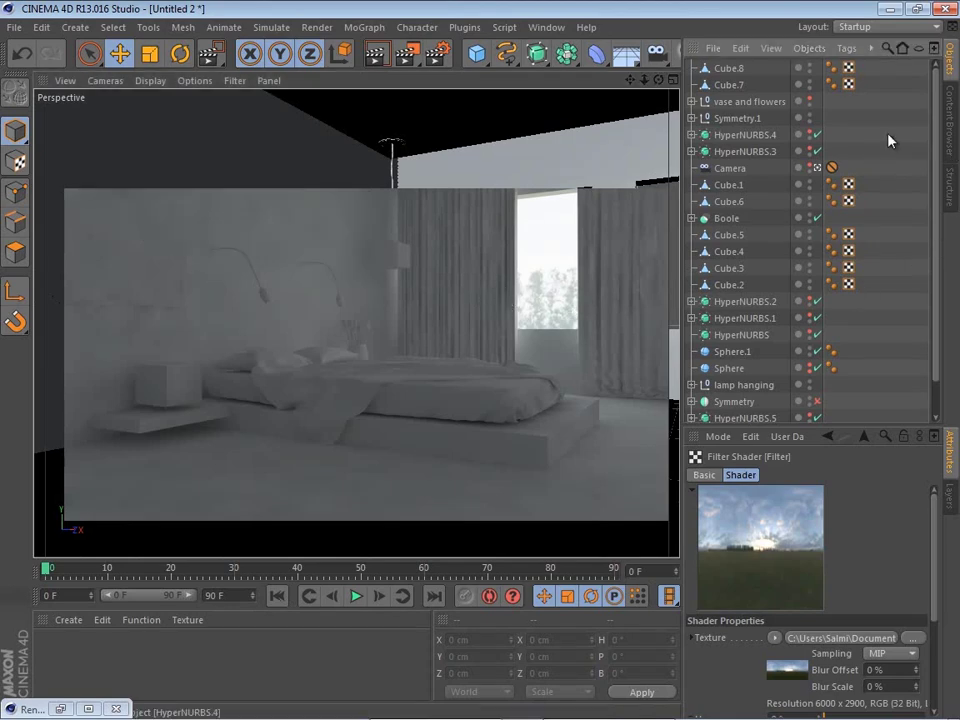
Review the Filter shader's properties and adjust the environment texture's Offset U in the V-Ray settings.
scroll(884, 592, "down", 5)
scroll(797, 561, "up", 5)
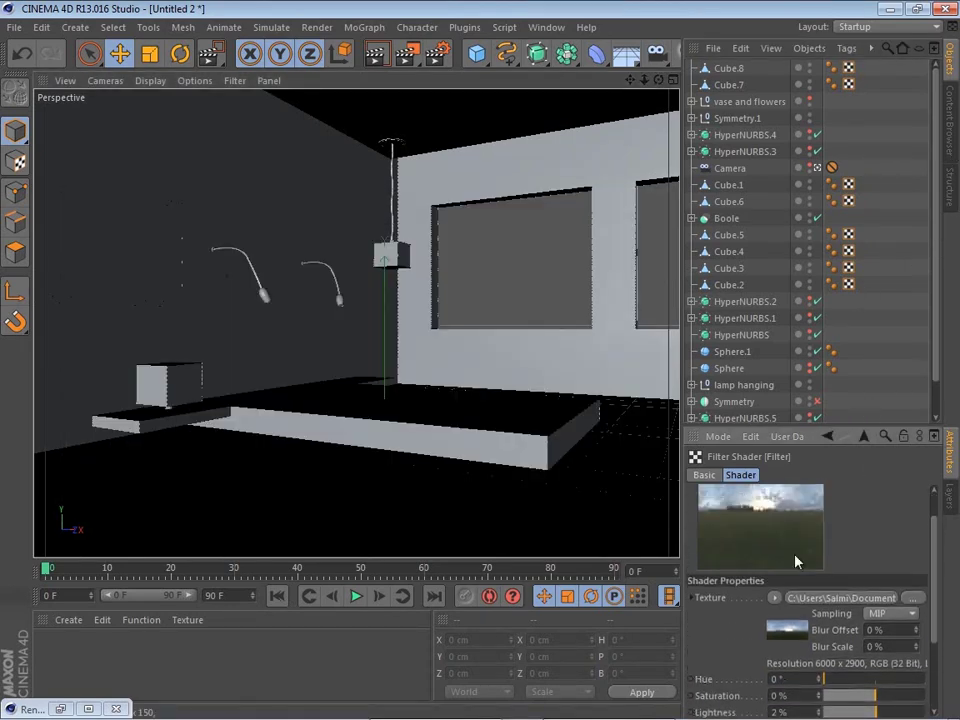
left_click(714, 476)
left_click(738, 475)
left_click(62, 709)
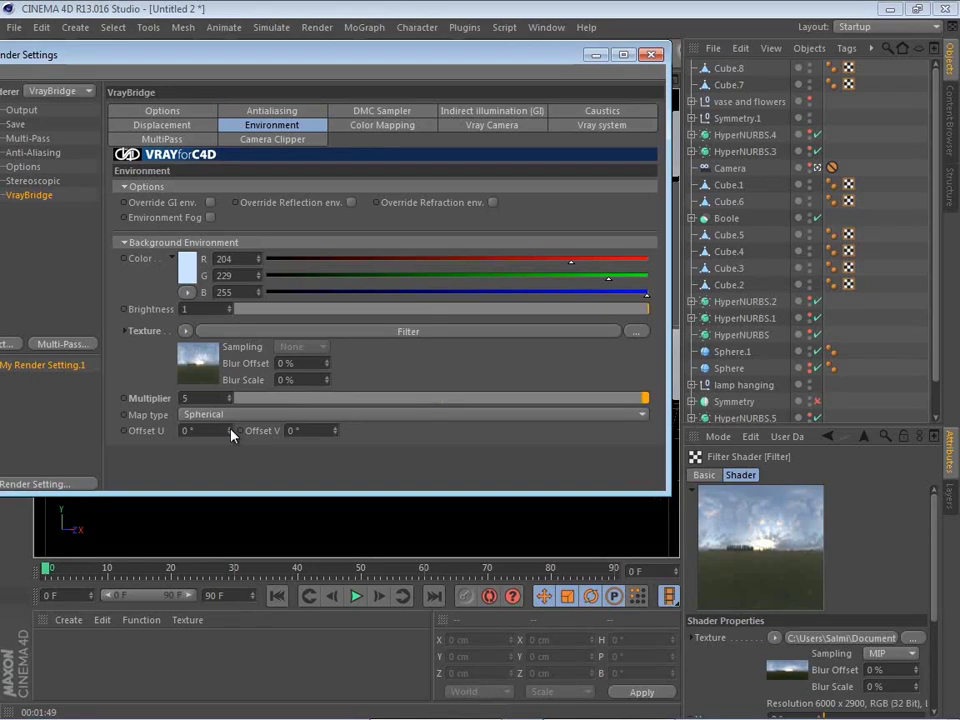
left_click_drag(231, 434, 230, 434)
left_click(651, 54)
Test-render a small region around the window and curtain edge, and start the full render in the Picture Viewer.
left_click_drag(409, 55, 457, 69)
left_click_drag(474, 248, 549, 343)
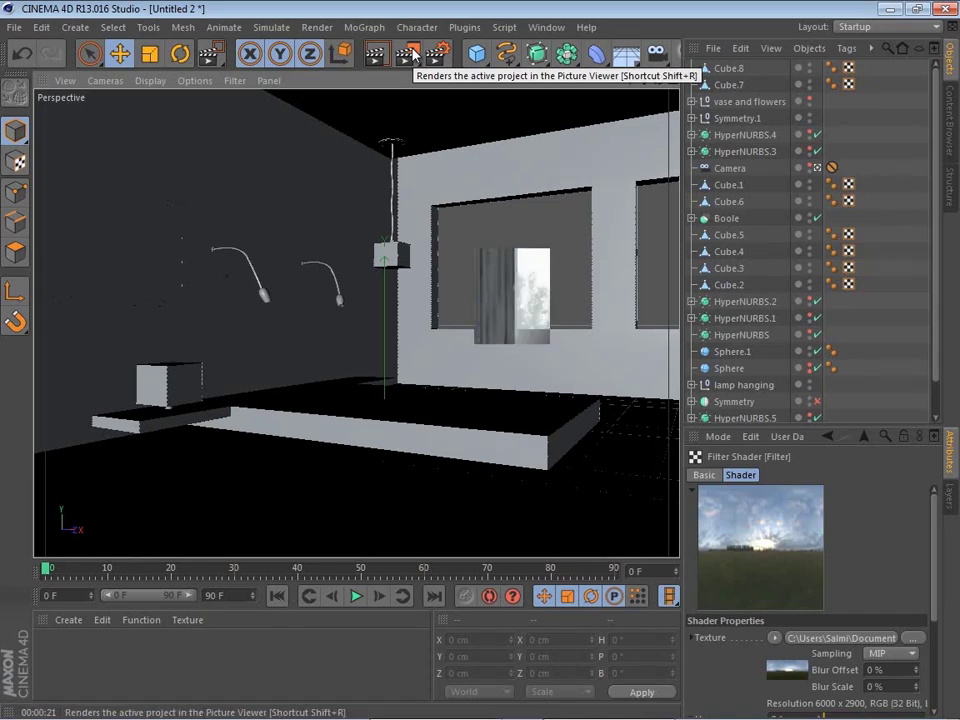
left_click(413, 52)
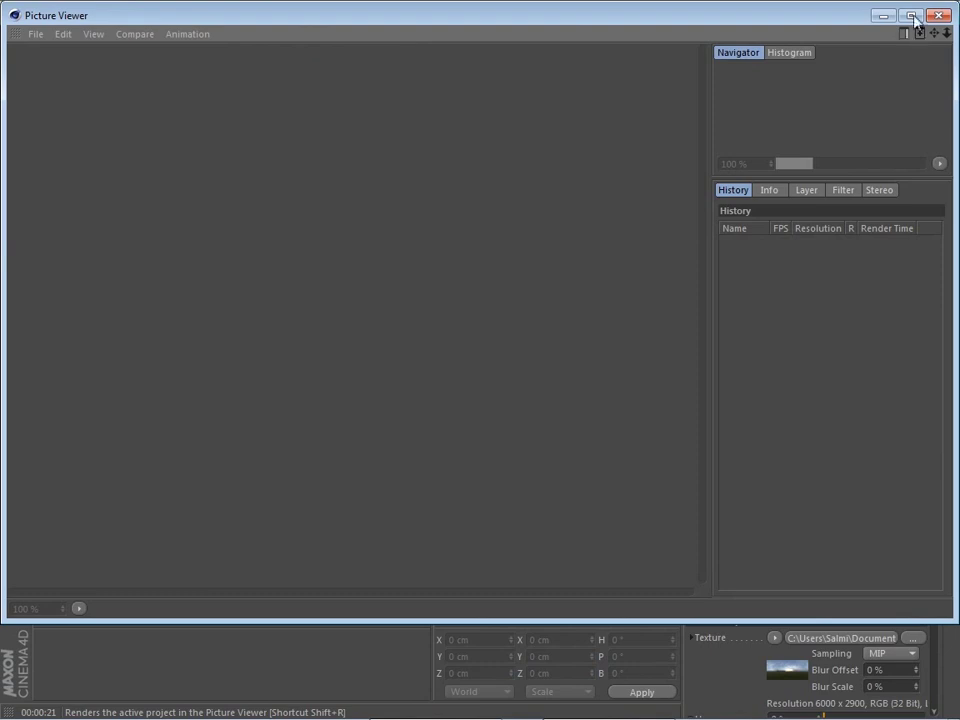
Close the Picture Viewer and set the V-Ray background environment's Offset U to 20°.
left_click(938, 15)
left_click(510, 425)
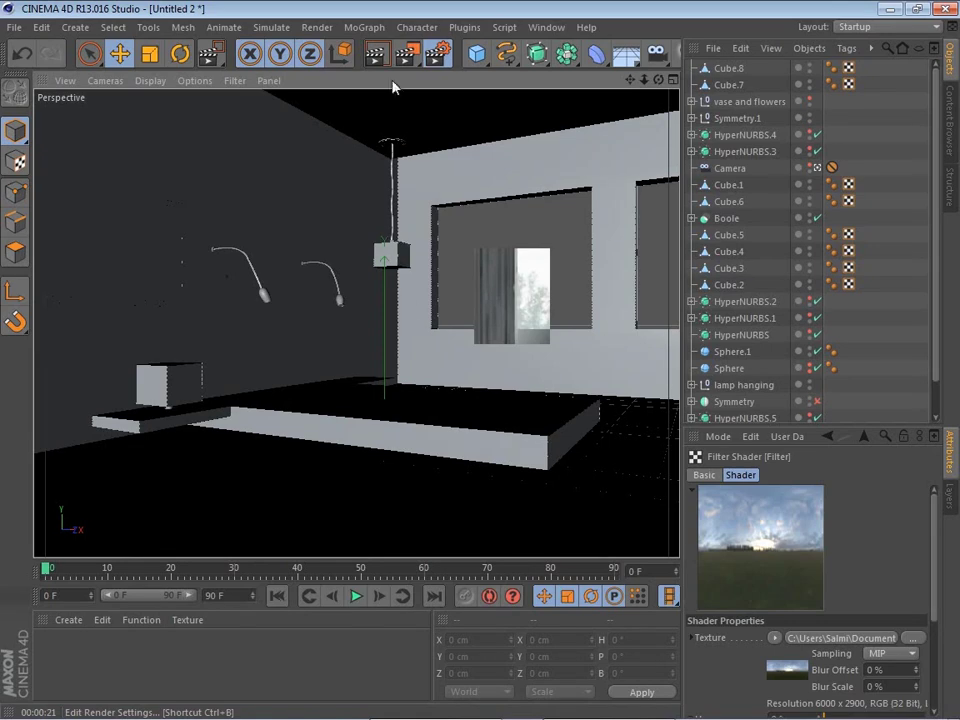
left_click(437, 53)
left_click_drag(255, 432, 129, 461)
type("20")
key("Return")
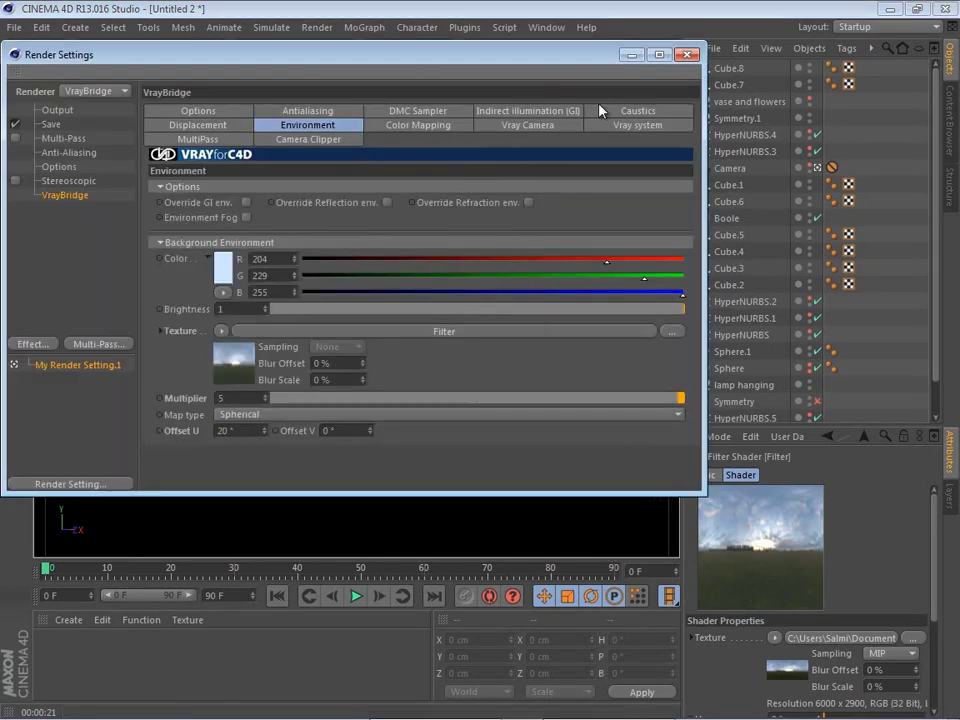
left_click(686, 54)
Test-render a small region around the first window to check the rotated environment, and clear the preview.
left_click_drag(437, 53, 461, 69)
left_click_drag(474, 258, 603, 334)
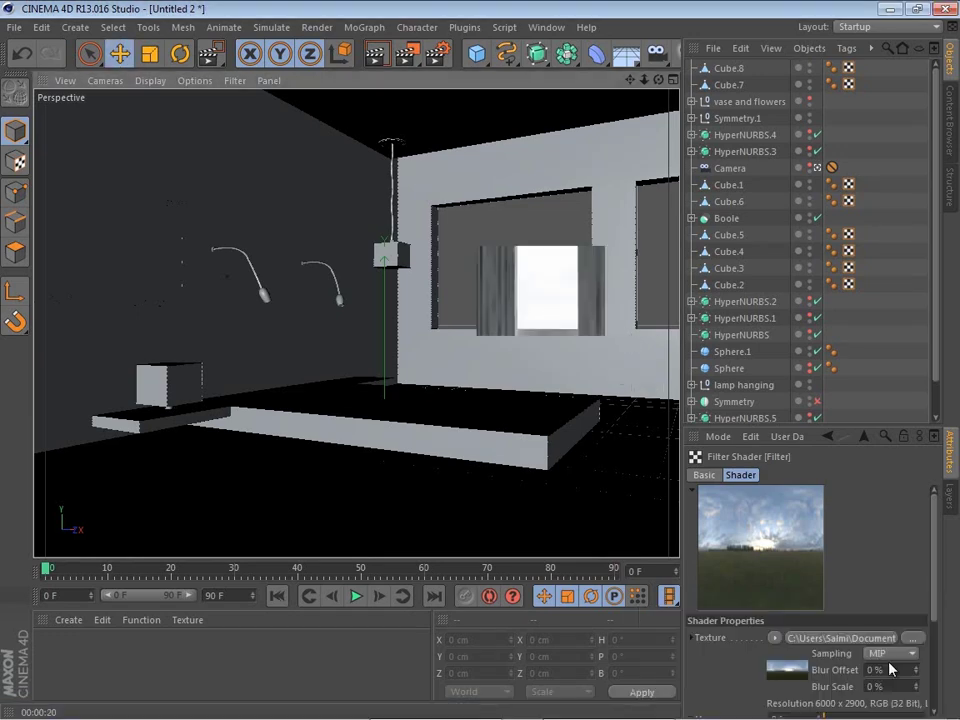
left_click(895, 170)
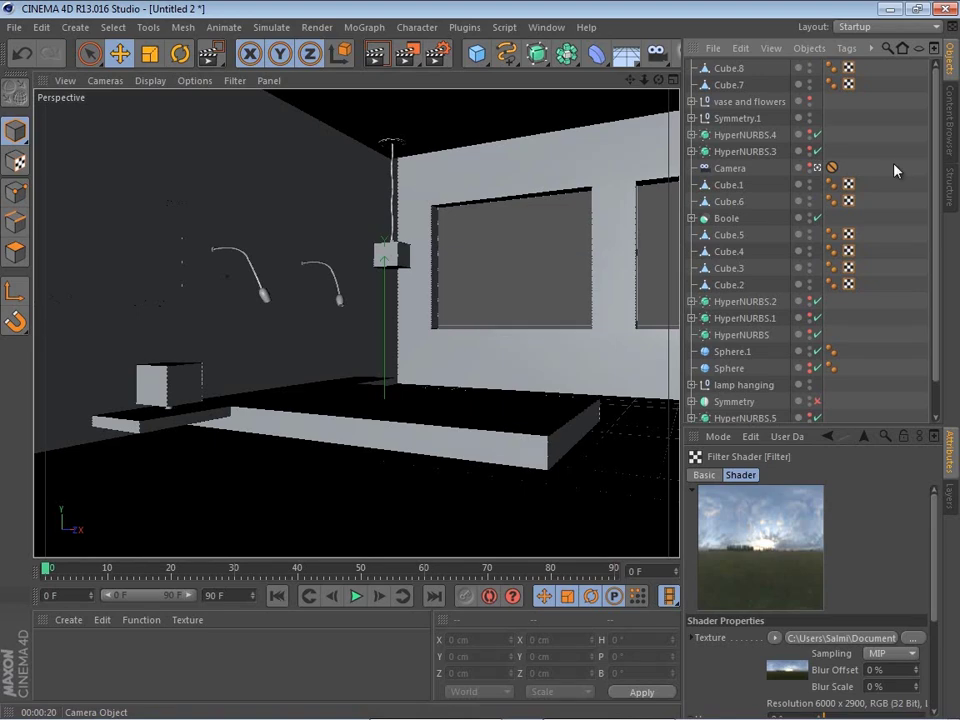
Create a Vray2SidedMaterial and change its Translucency Color.
left_click(68, 620)
mouse_move(88, 505)
mouse_move(240, 493)
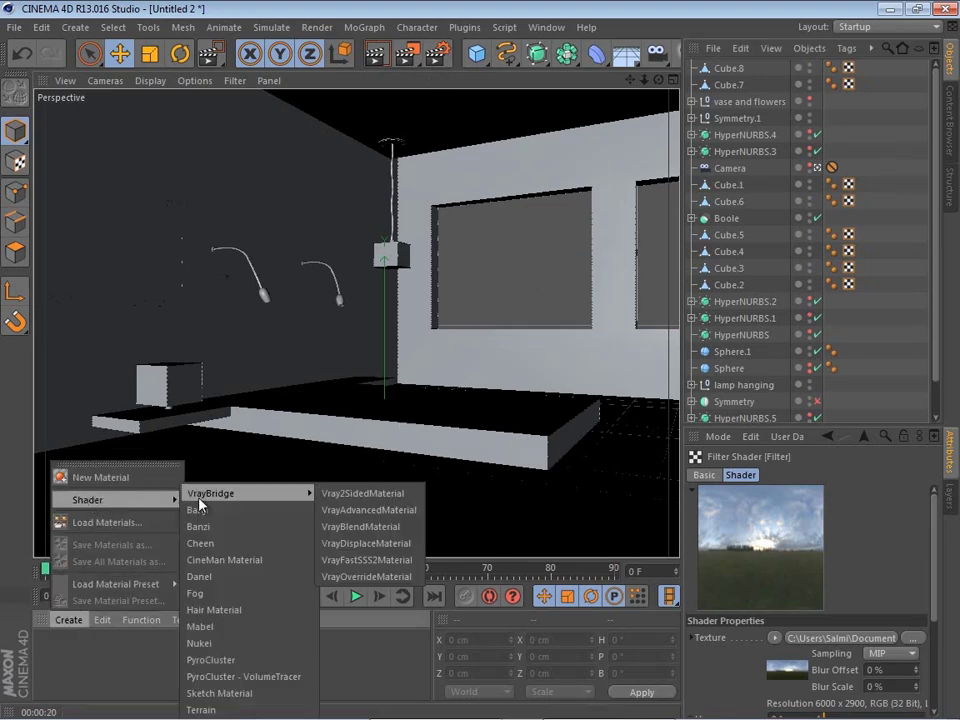
left_click(396, 493)
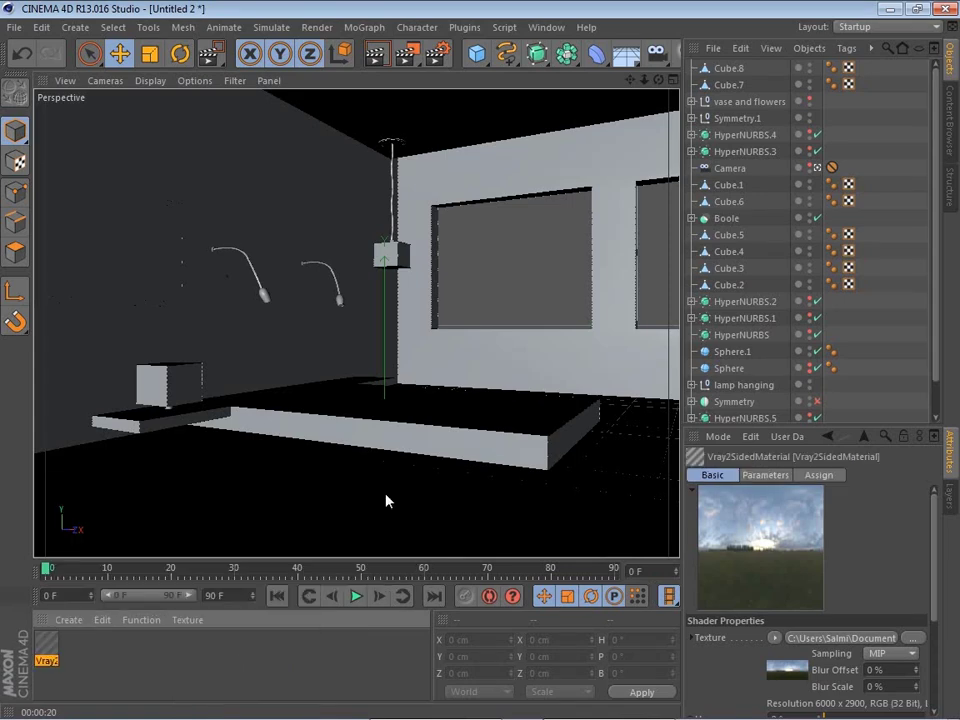
double_click(45, 648)
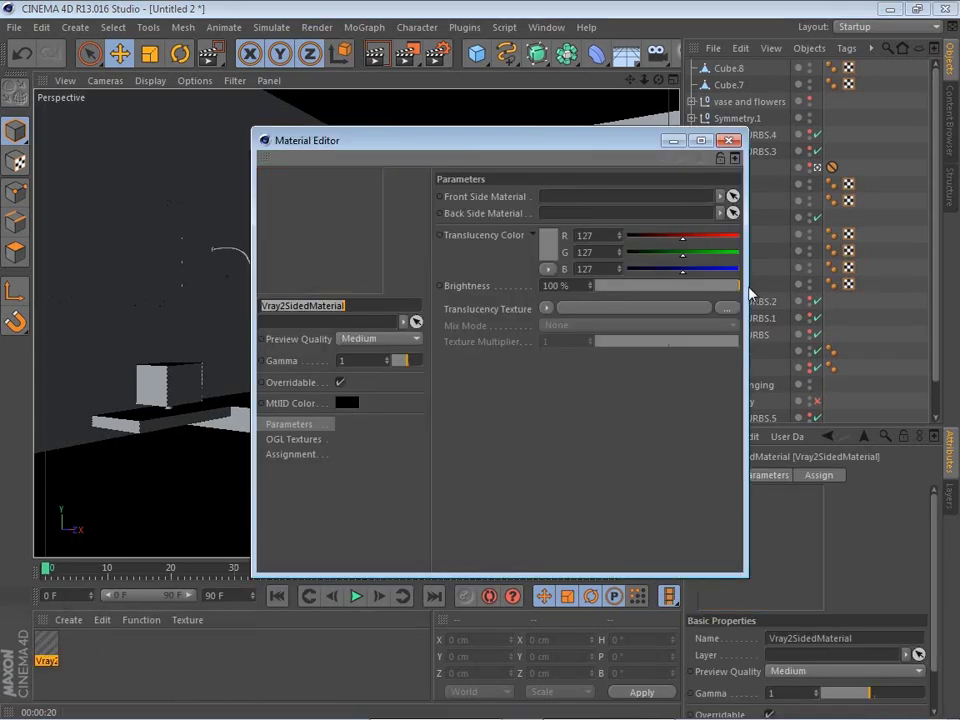
left_click(548, 247)
left_click_drag(499, 223, 406, 207)
left_click(520, 324)
left_click(729, 140)
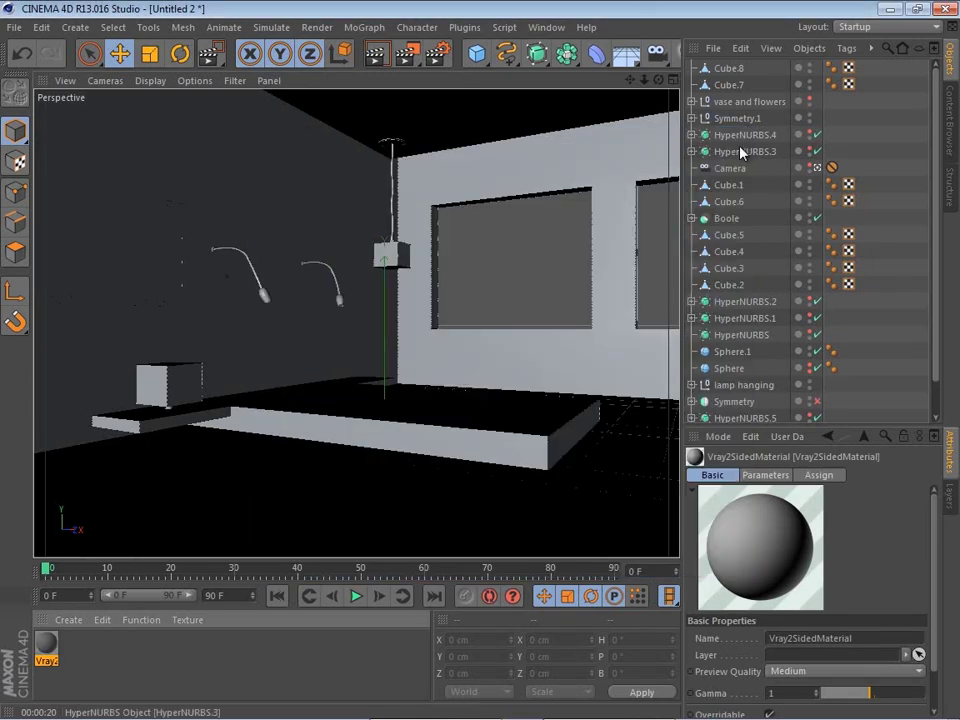
Assign the Vray2SidedMaterial to the curtain objects HyperNURBS.4 and HyperNURBS.3.
left_click(744, 135)
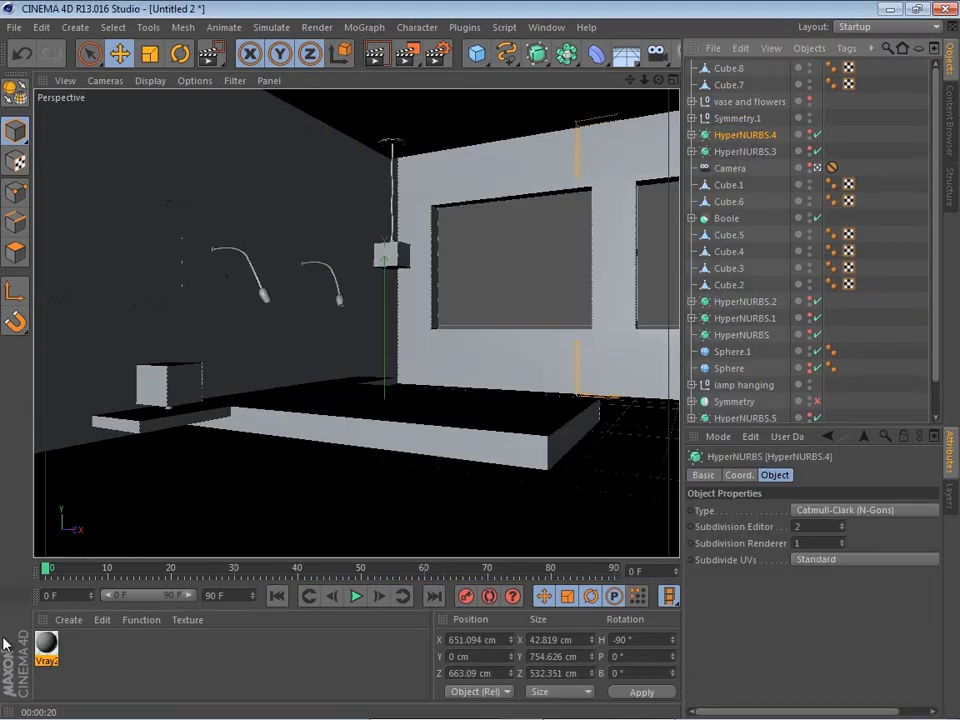
left_click_drag(44, 652, 836, 204)
left_click_drag(789, 152, 831, 135)
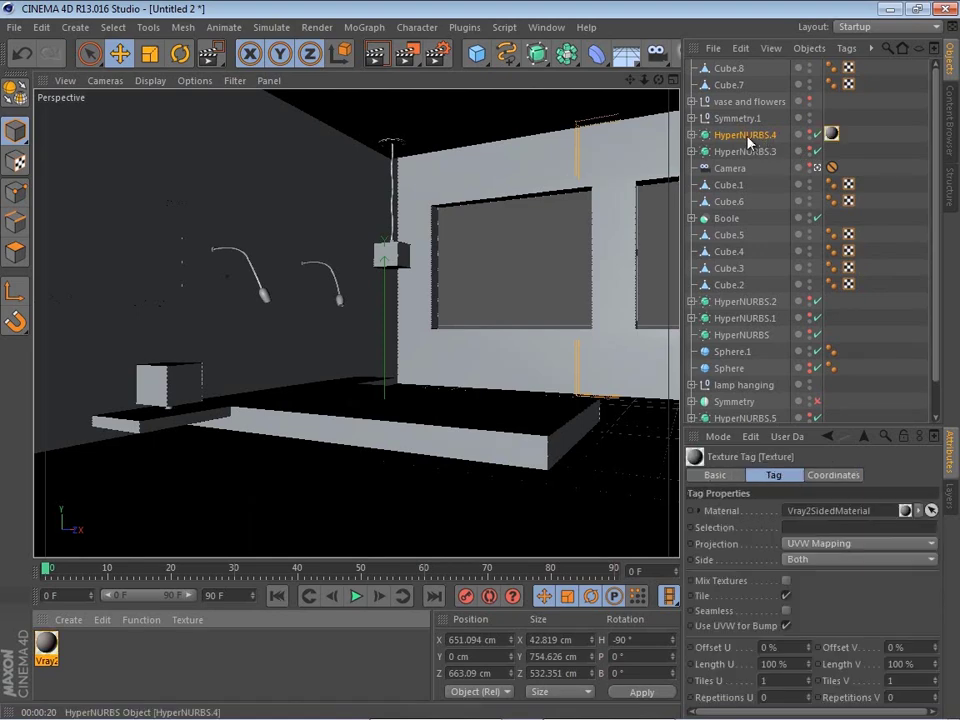
left_click(68, 672)
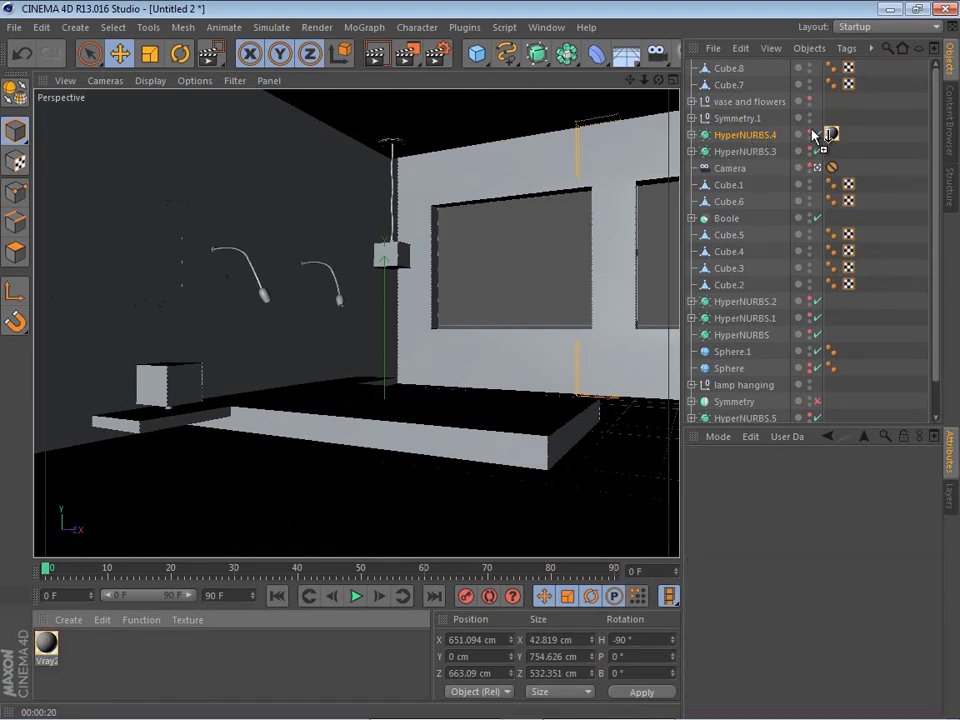
left_click_drag(764, 152, 766, 151)
left_click(906, 92)
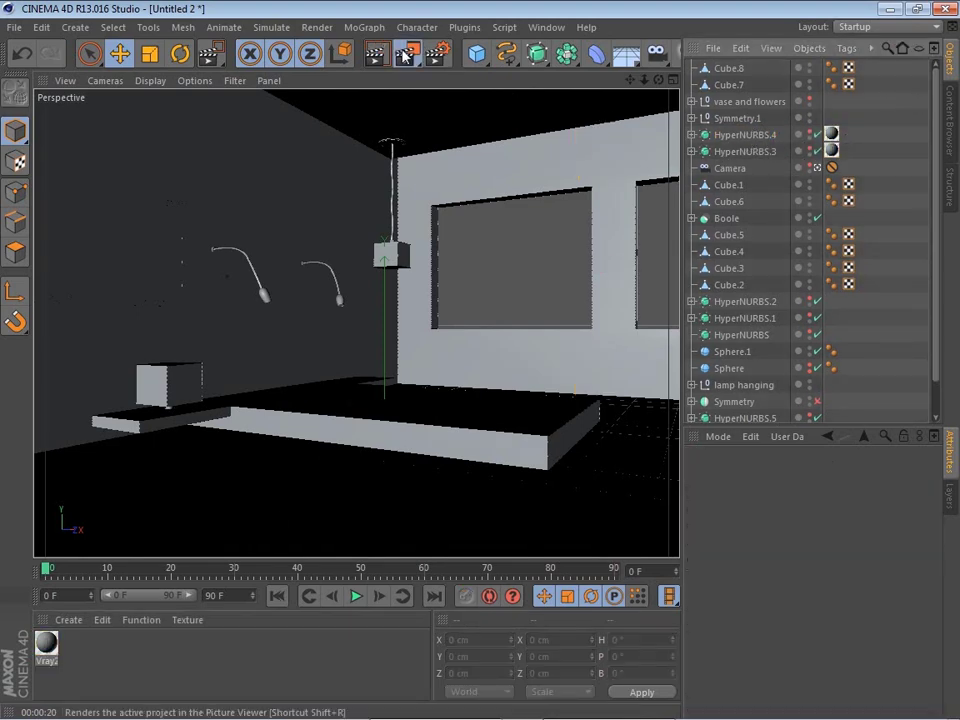
Test-render a large region covering the curtains, window and hanging lamp, and stop the preview.
left_click_drag(404, 54, 465, 120)
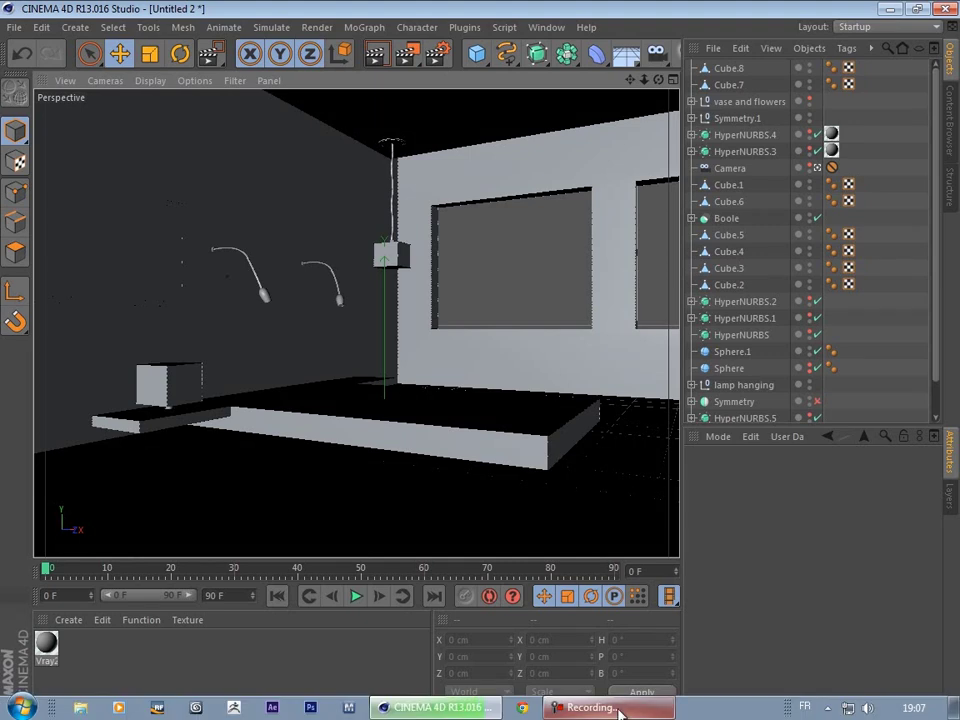
left_click(618, 714)
left_click(620, 716)
left_click(879, 660)
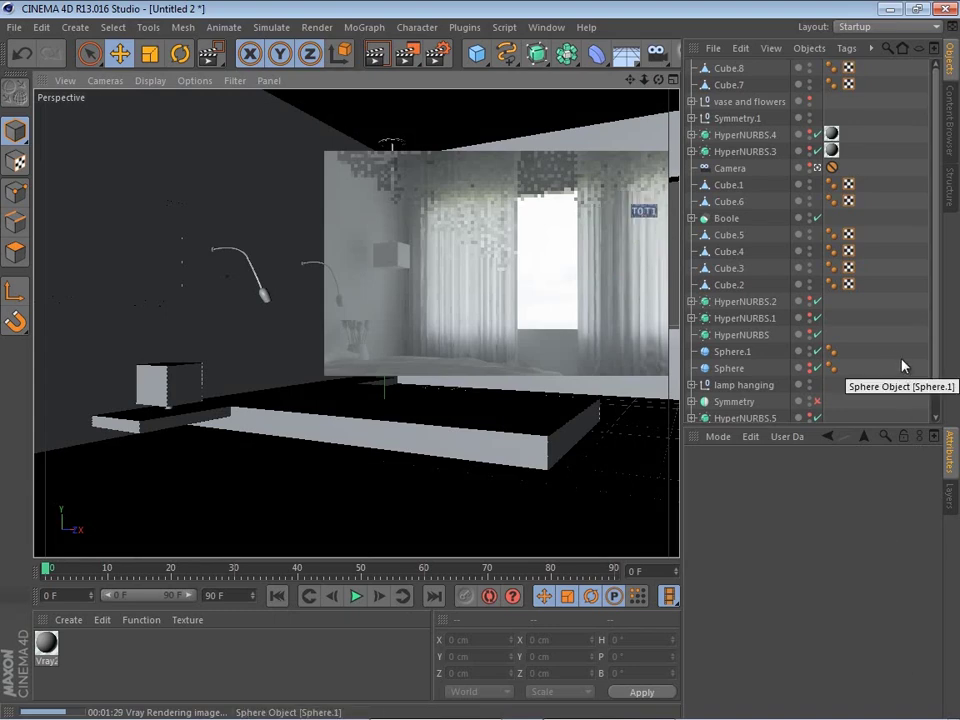
left_click(497, 282)
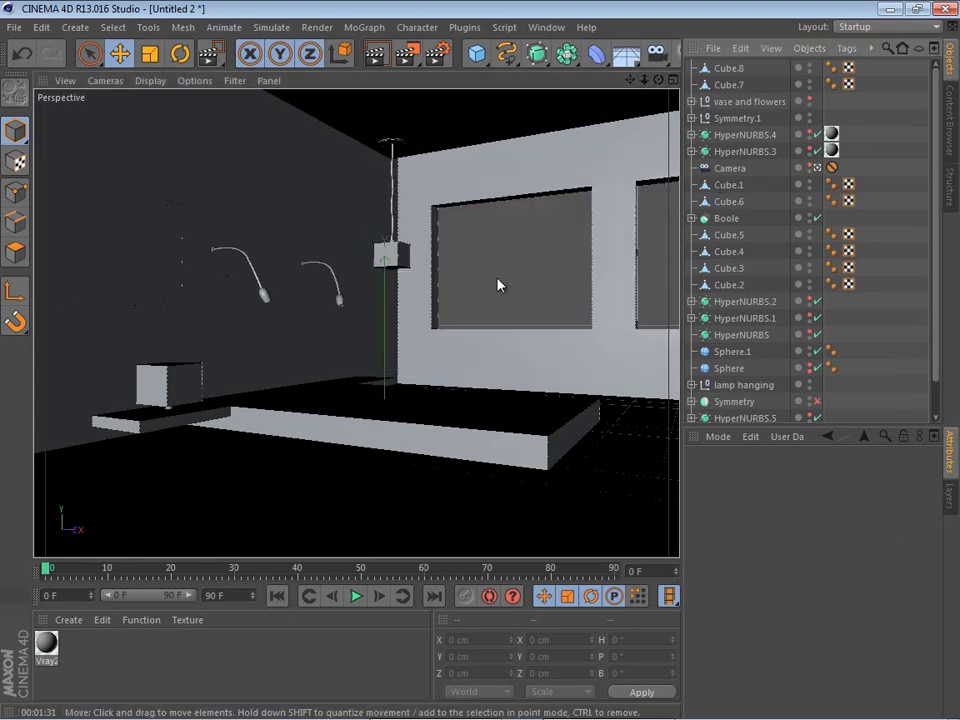
Delete the old texture tags from Cube.1 and Cylinder of the Symmetry lamp and assign the Vray2SidedMaterial to its Cube.1.
left_click(402, 263)
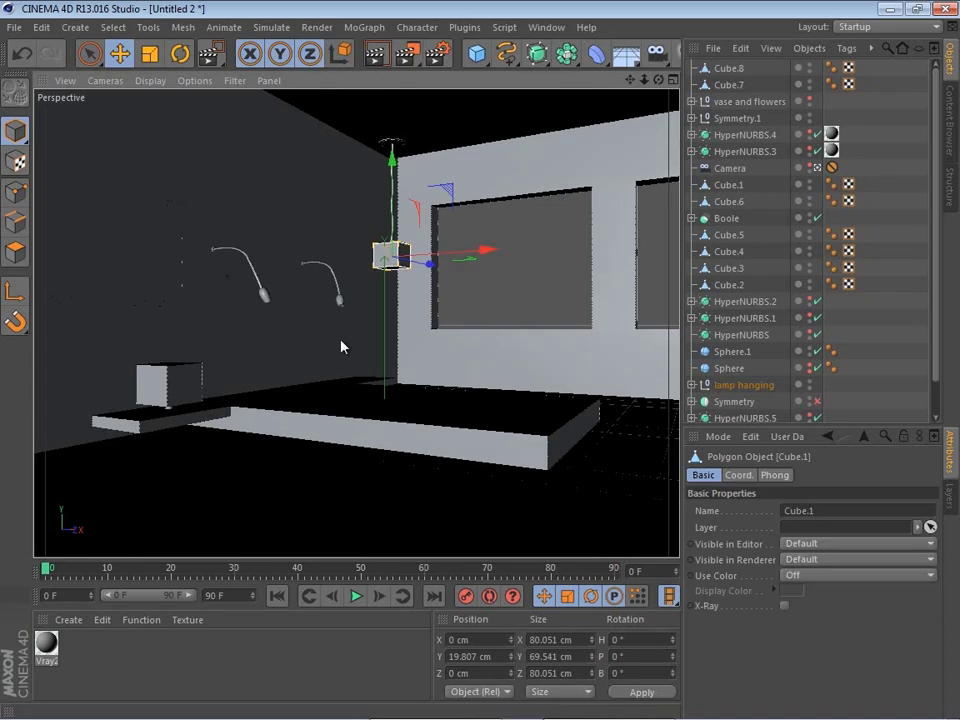
left_click(160, 378)
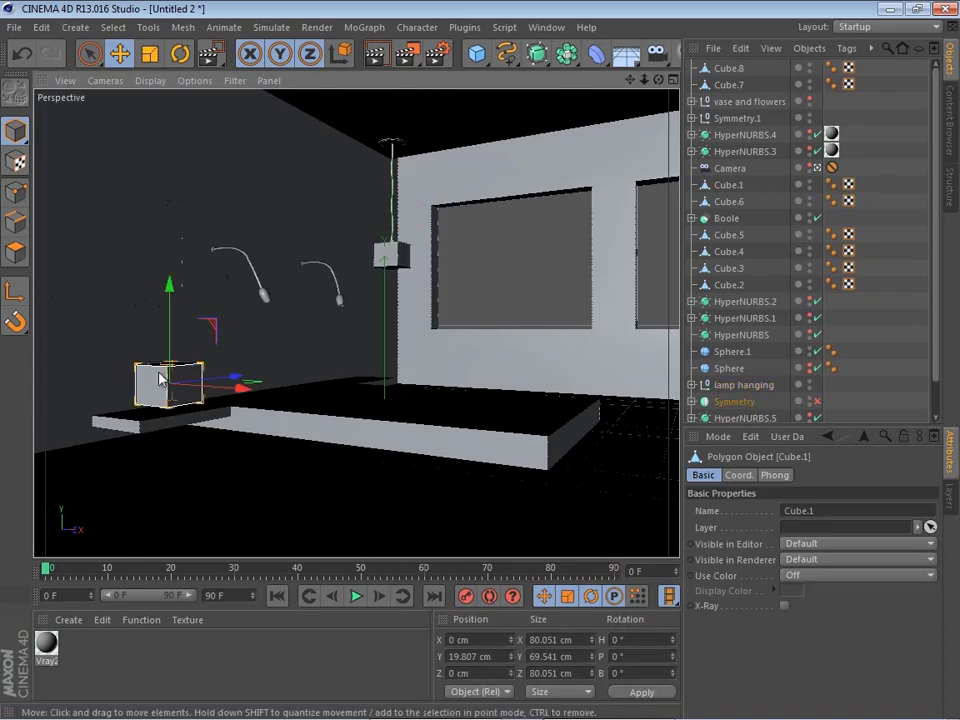
left_click(691, 401)
scroll(694, 377, "down", 2)
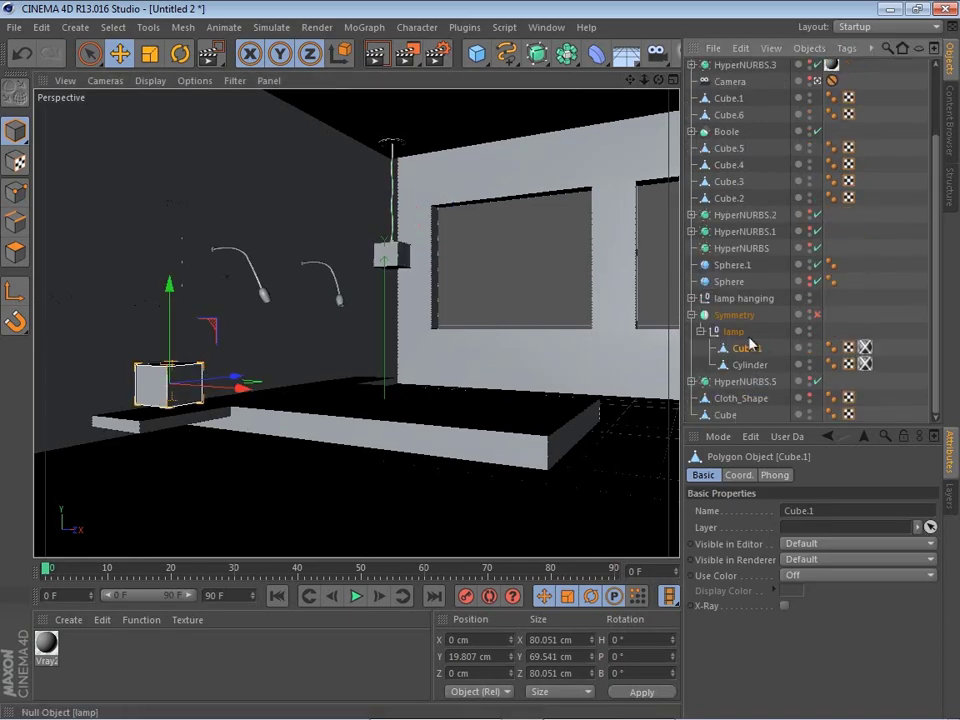
left_click_drag(855, 385, 868, 378)
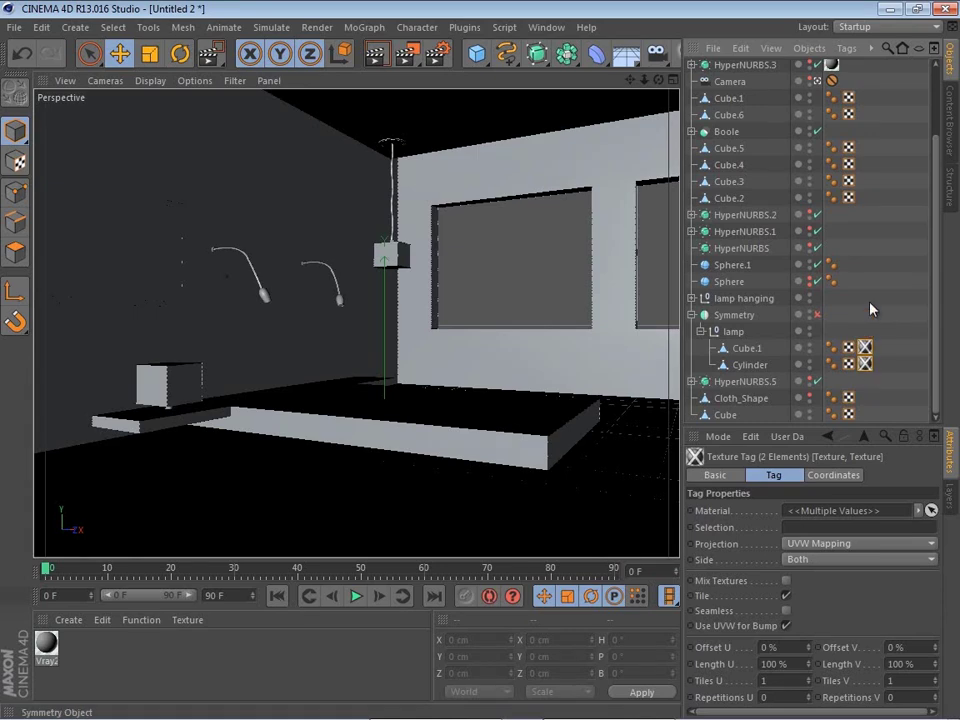
key("Delete")
left_click_drag(46, 645, 745, 348)
left_click(745, 348)
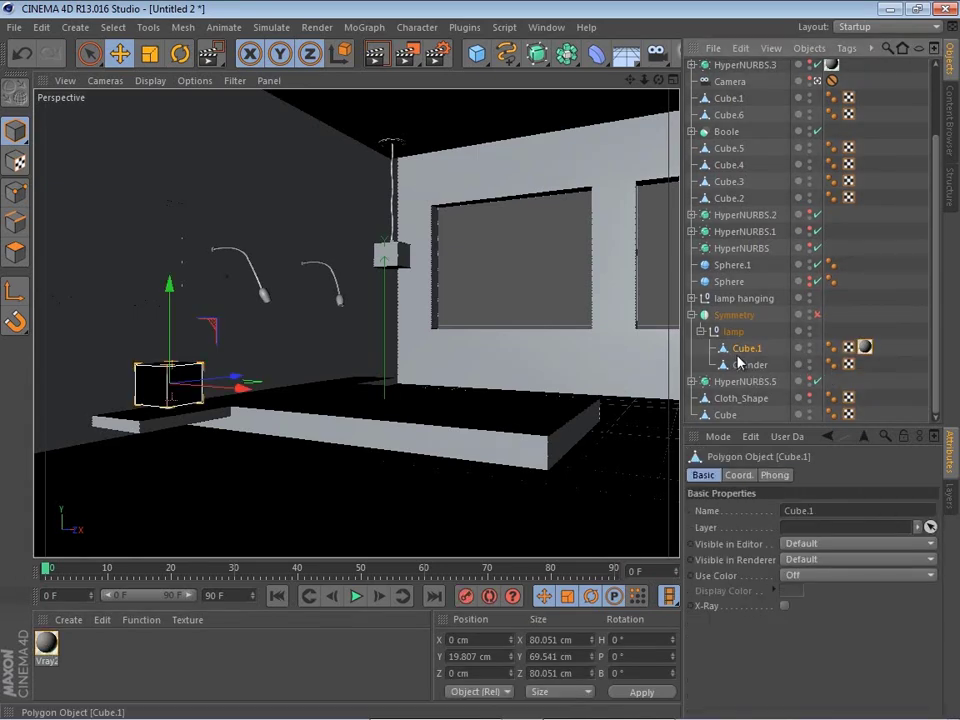
Delete the old texture tags from the objects in the lamp hanging group, including its lamp's Cube.1 and Cylinder.
left_click(388, 255)
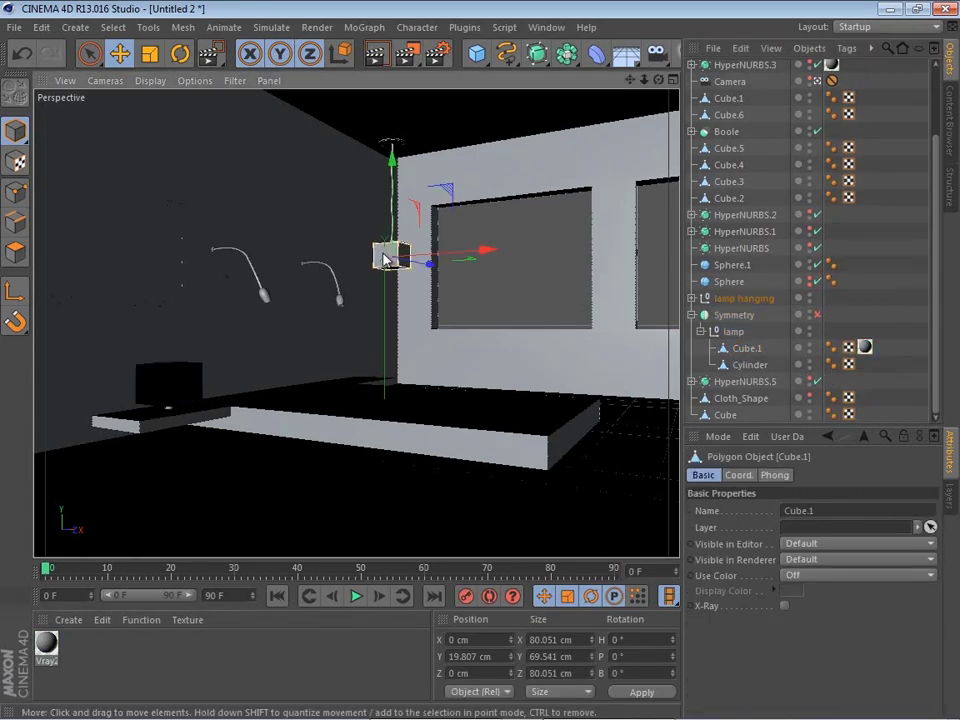
left_click(692, 298)
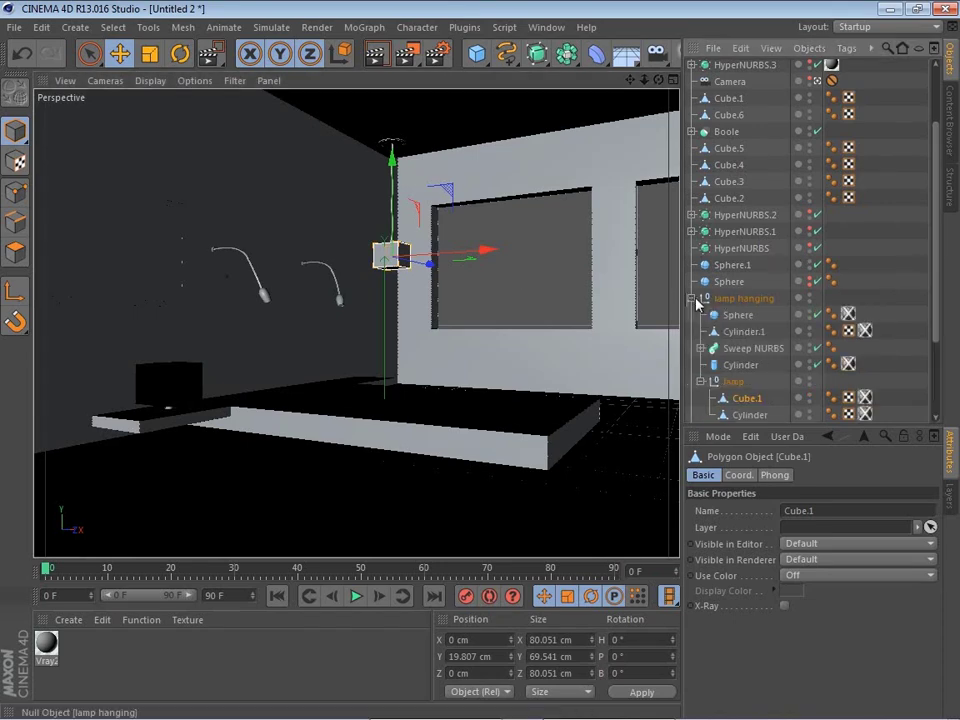
left_click(849, 316)
key("Delete")
left_click(866, 399)
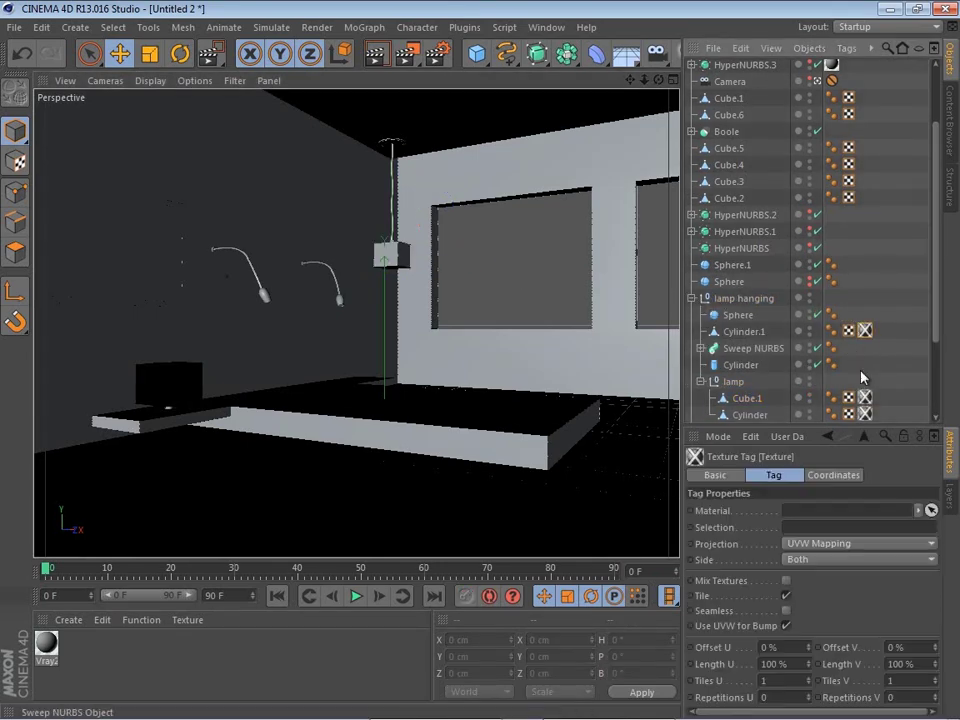
key("Delete")
left_click(865, 414)
key("Delete")
scroll(840, 398, "down", 2)
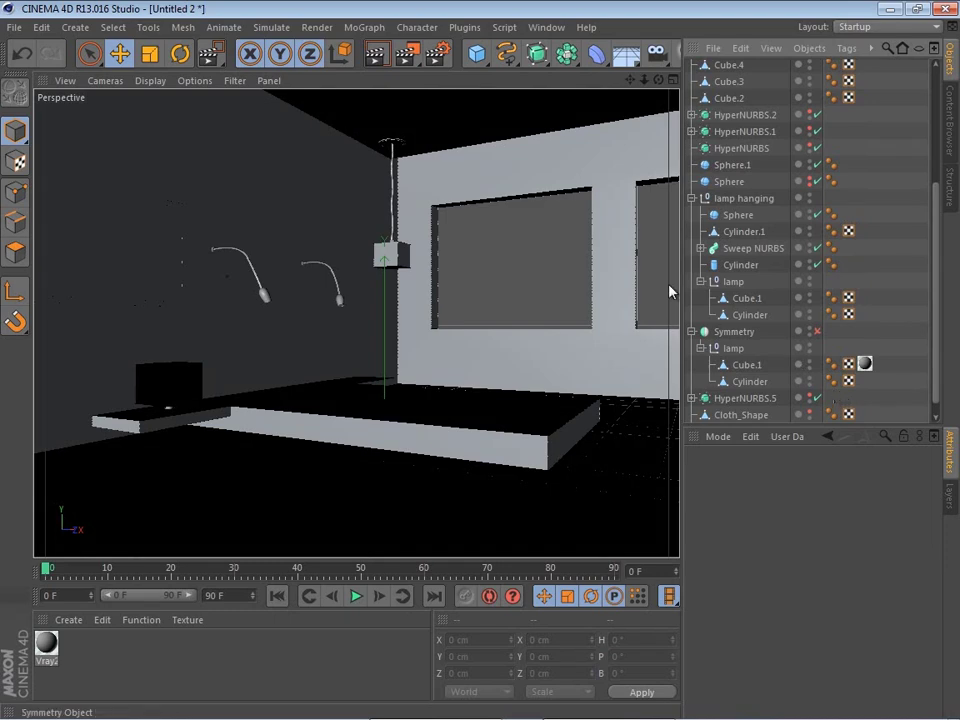
Assign the Vray2SidedMaterial to the hanging lamp's Cube.1.
left_click(404, 266)
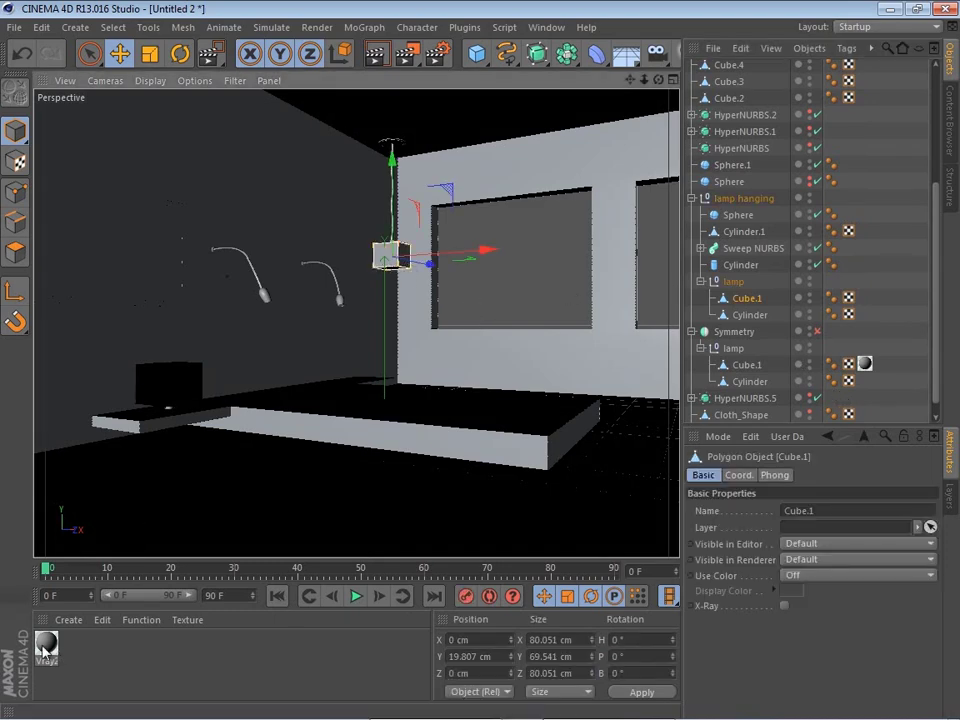
left_click_drag(752, 302, 752, 302)
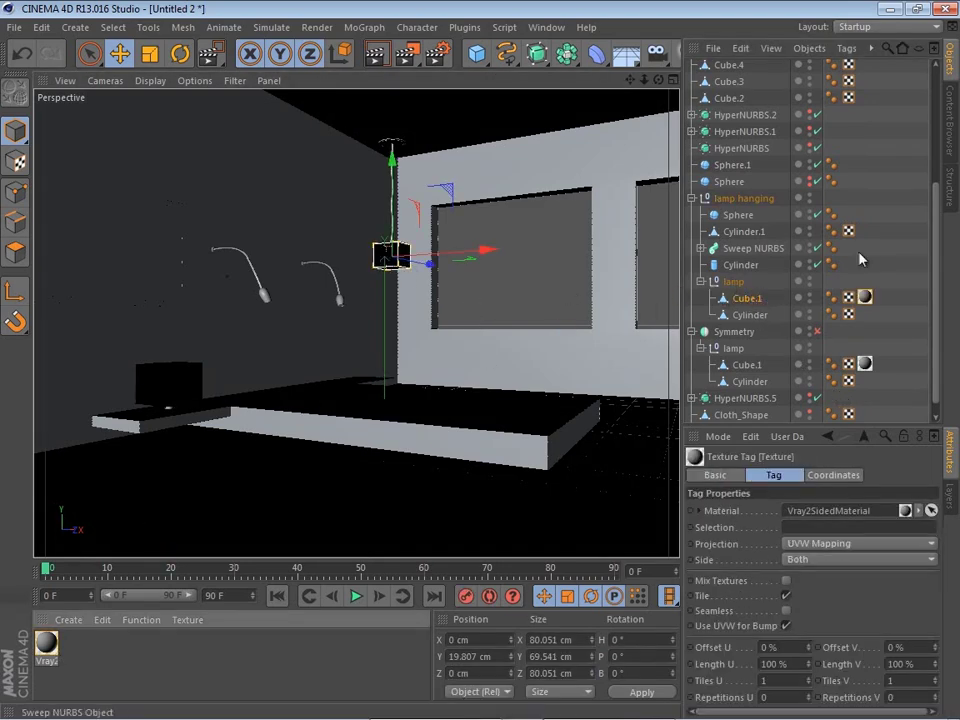
left_click(859, 255)
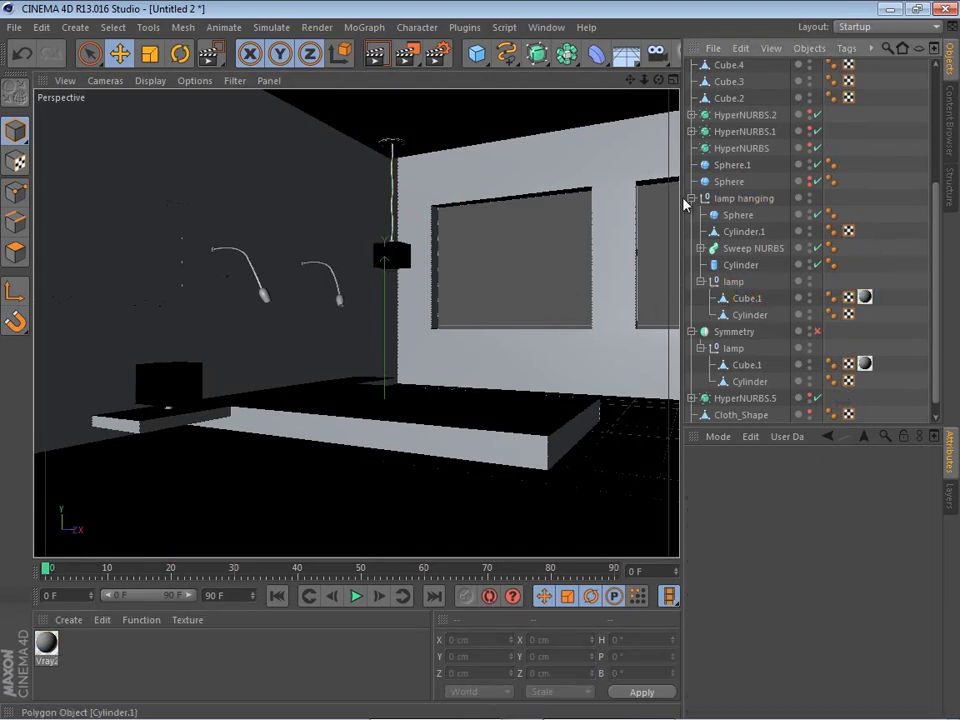
Delete the top-level Sphere object outside the lamp groups and select Sphere.1 inside the bedside lamp.
left_click(745, 316)
left_click(746, 218)
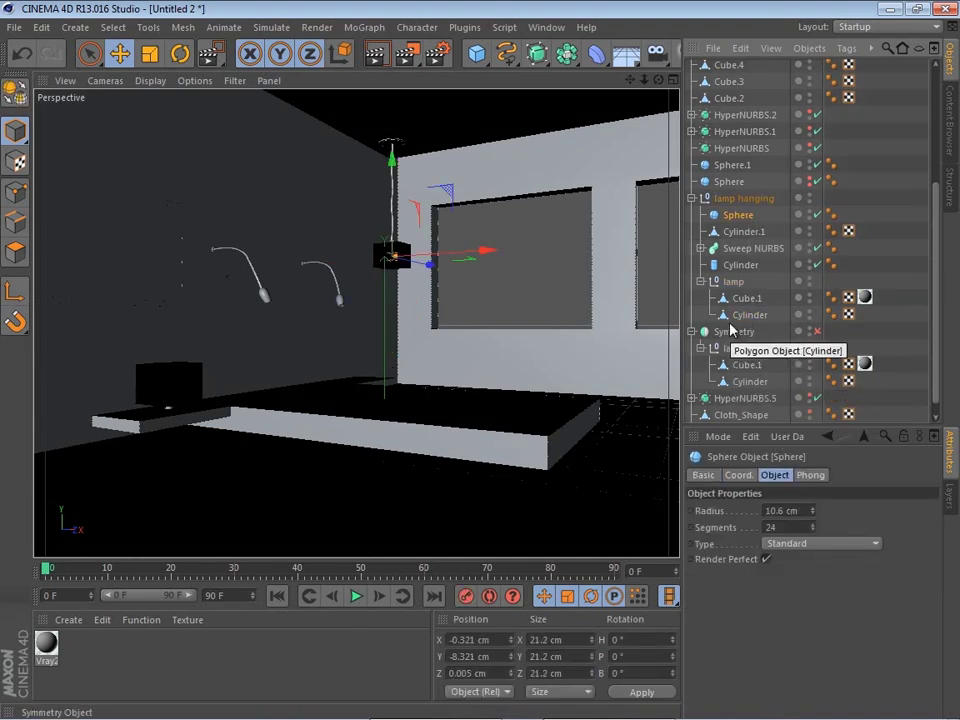
left_click(189, 396)
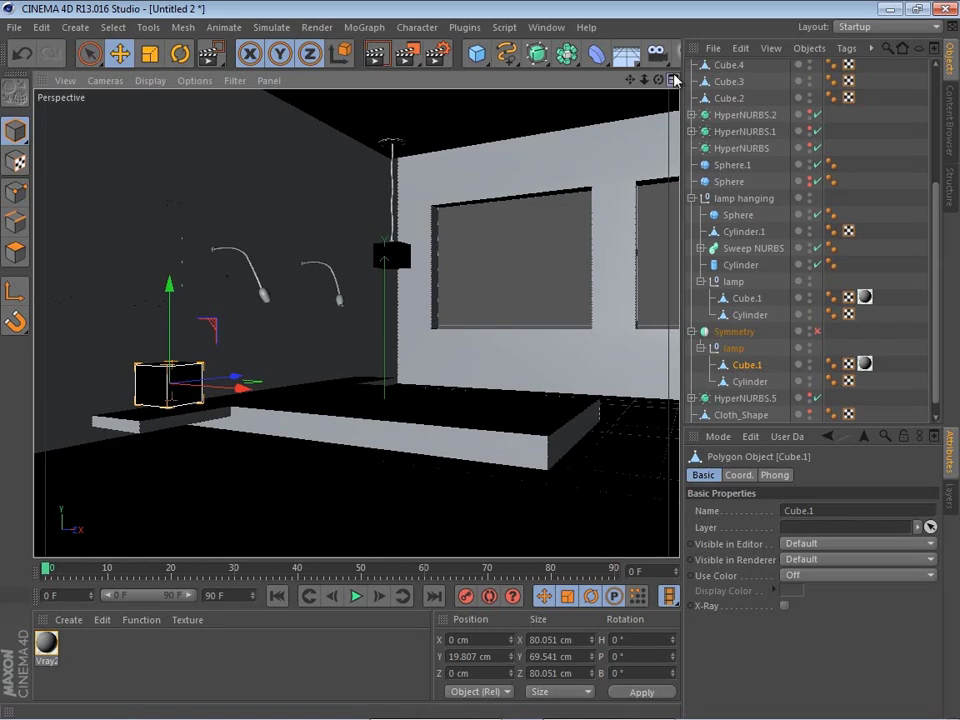
left_click(671, 79)
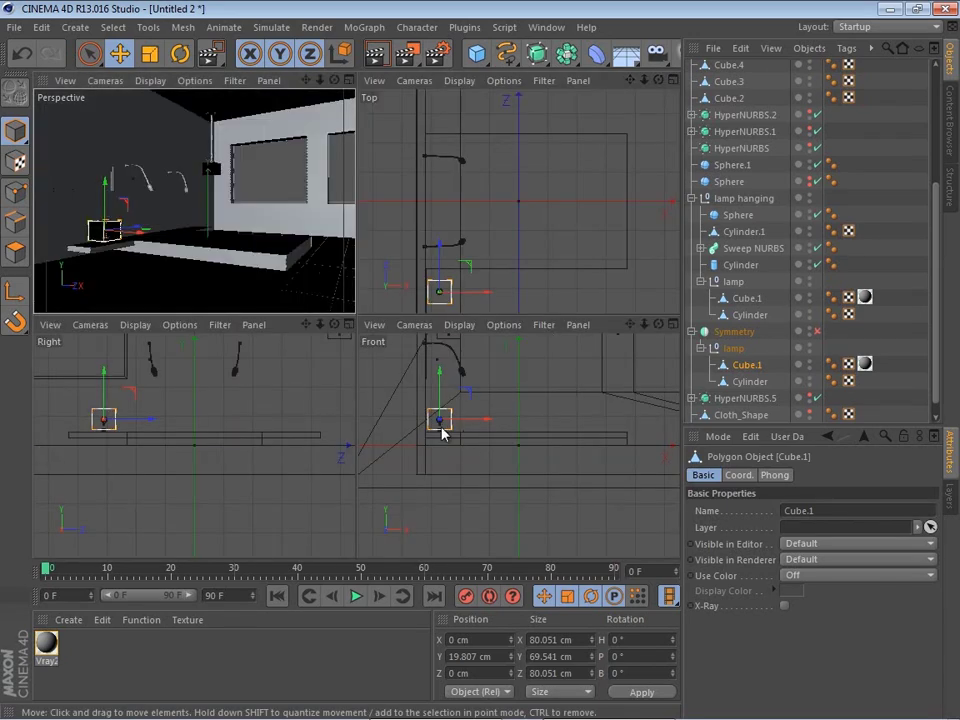
right_click_drag(437, 420, 496, 362, "alt")
left_click(443, 426)
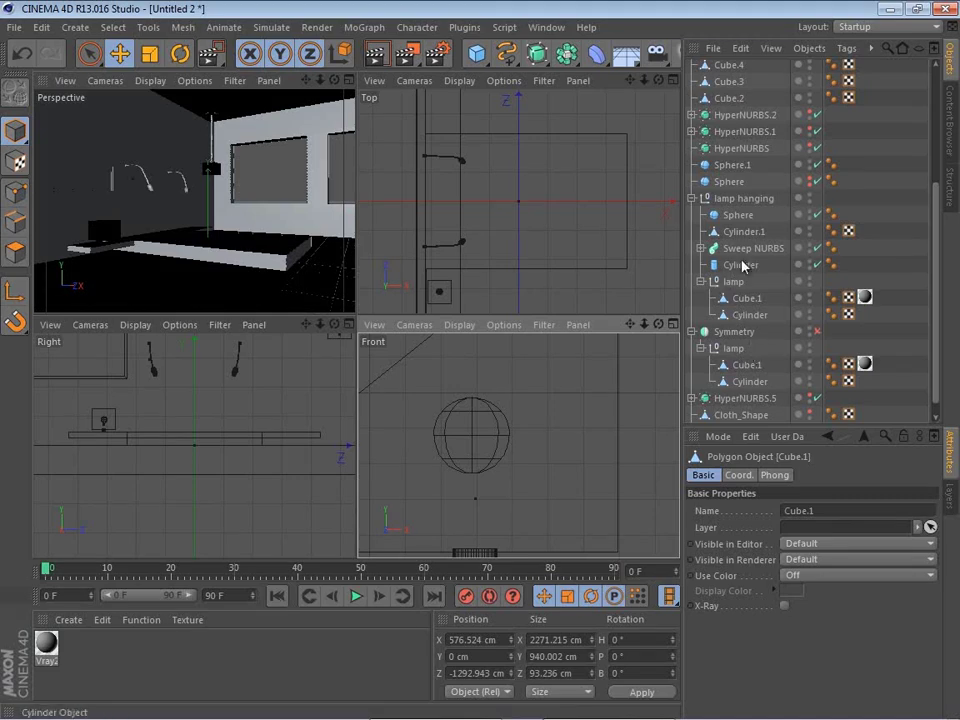
left_click(735, 214)
left_click(728, 181)
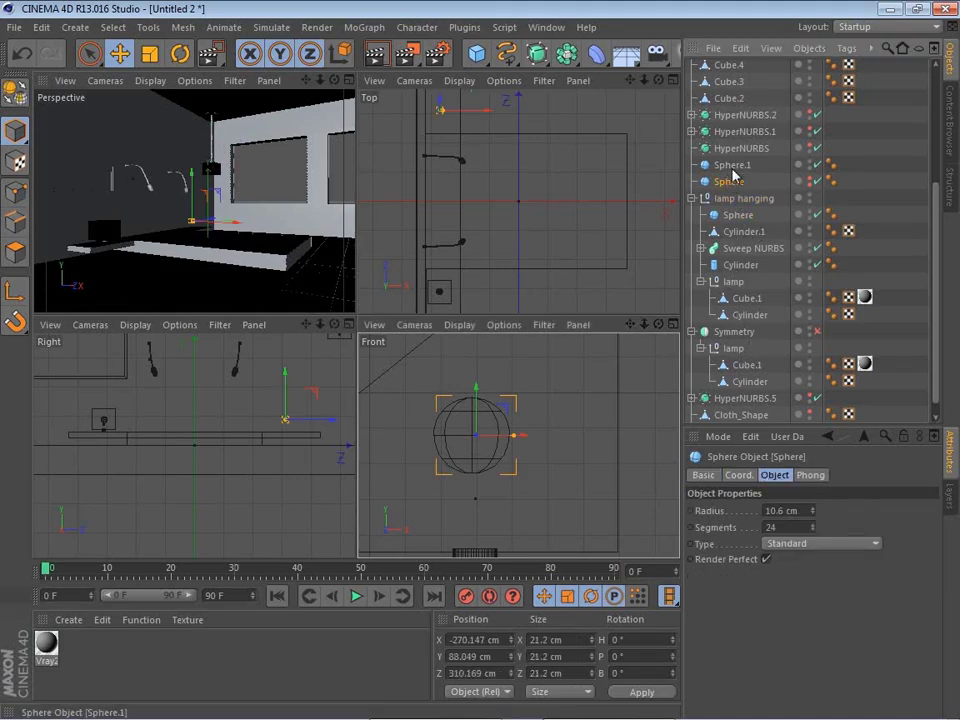
left_click(734, 166)
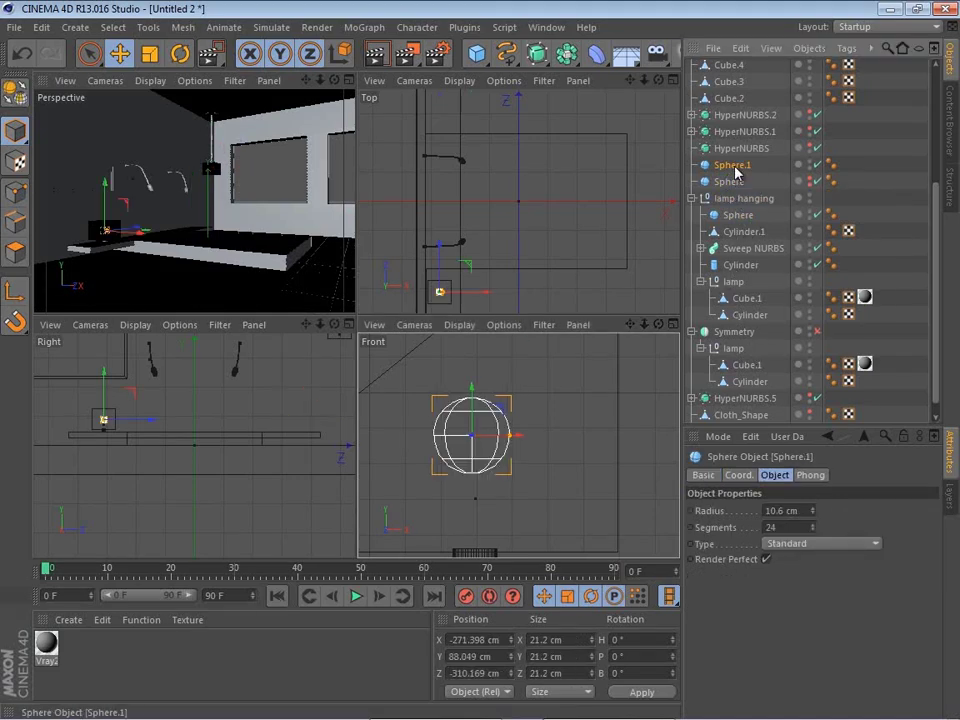
left_click(732, 184)
key("Delete")
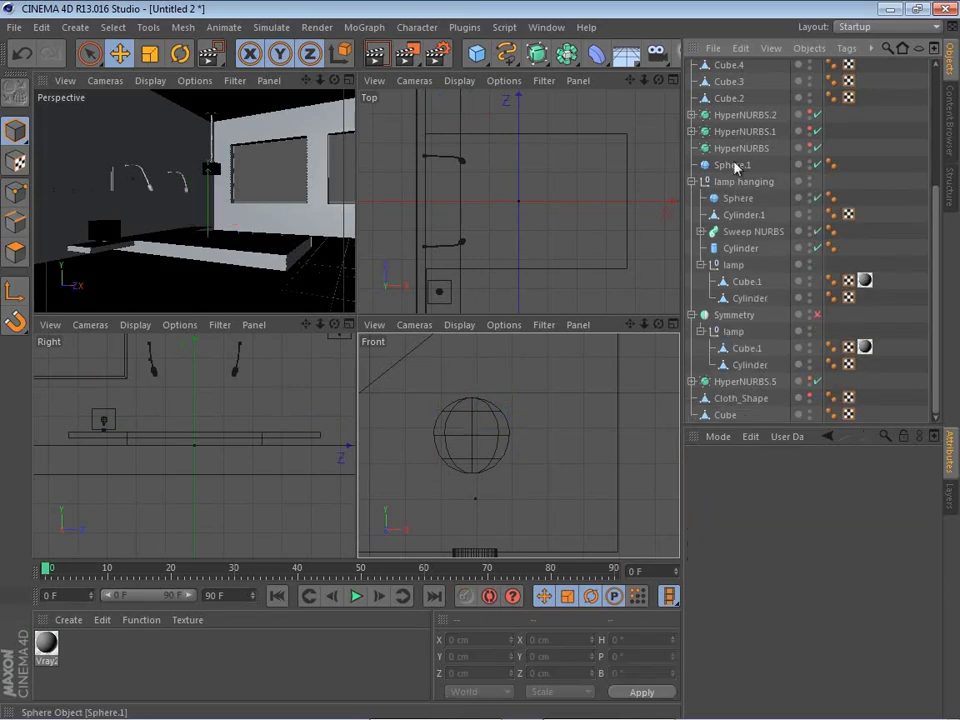
left_click(736, 166)
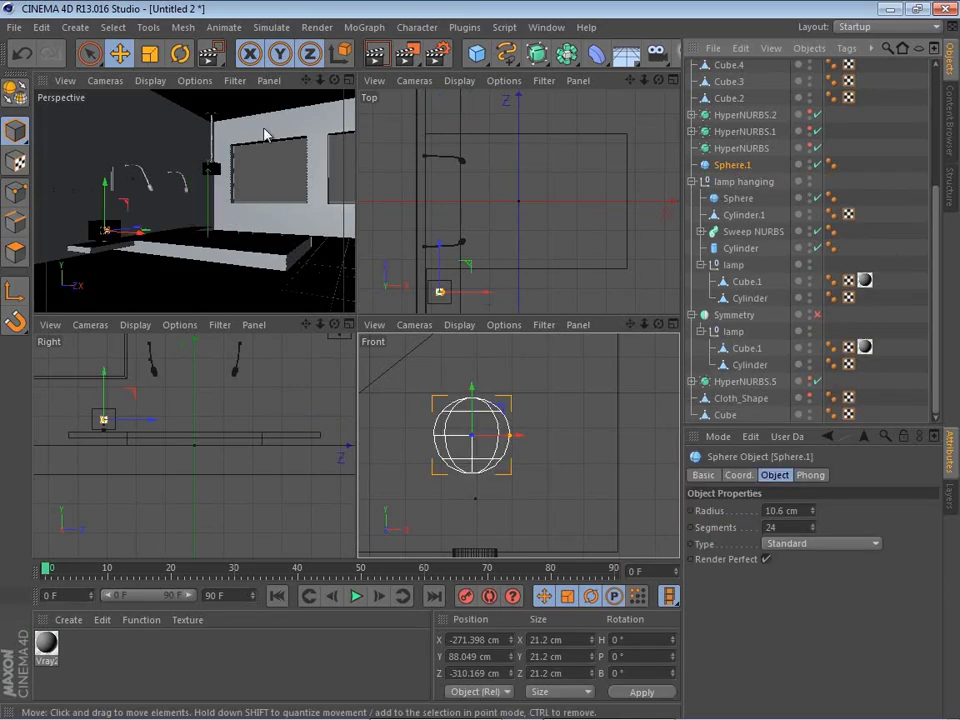
Leave the camera view and hide the bedside lamp's Cube.1 shade in the editor to expose the bulb.
left_click(348, 80)
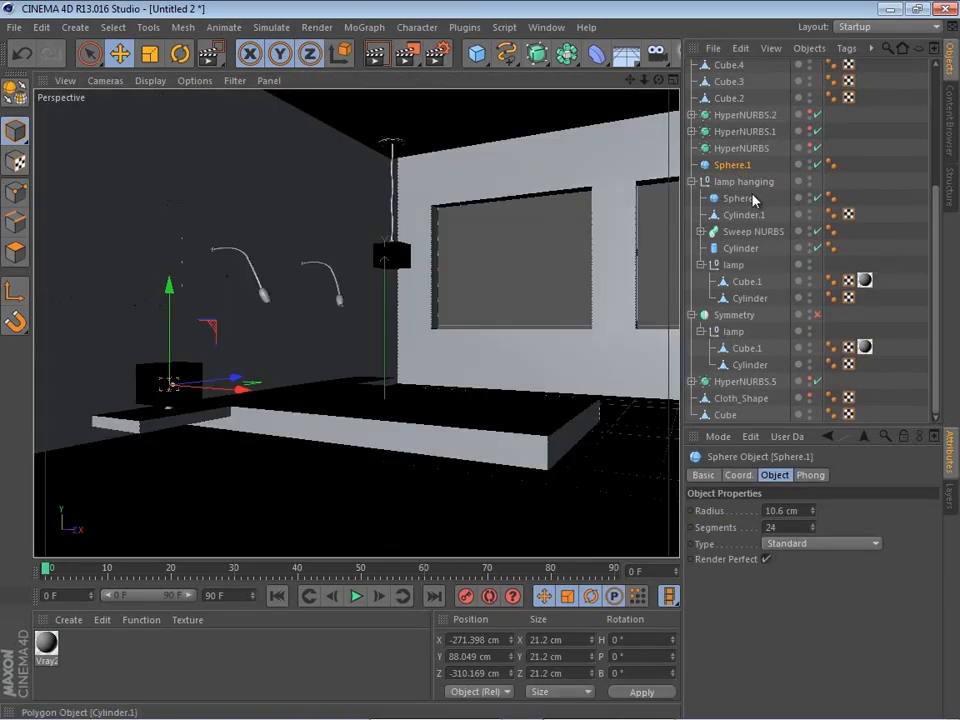
scroll(815, 200, "up", 5)
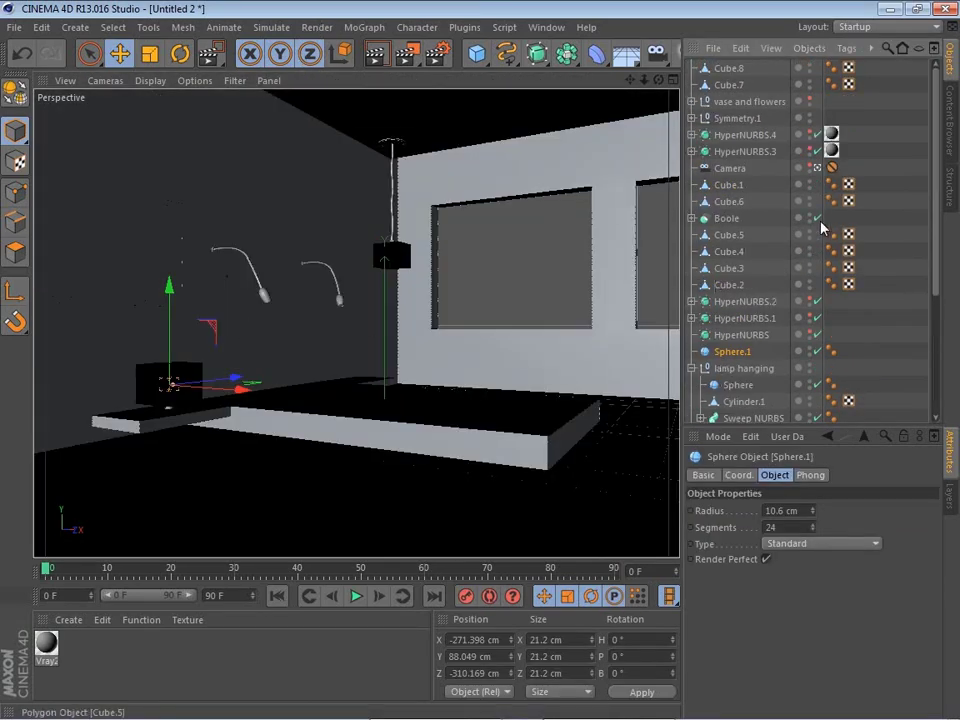
left_click(818, 170)
right_click_drag(266, 456, 529, 366, "alt")
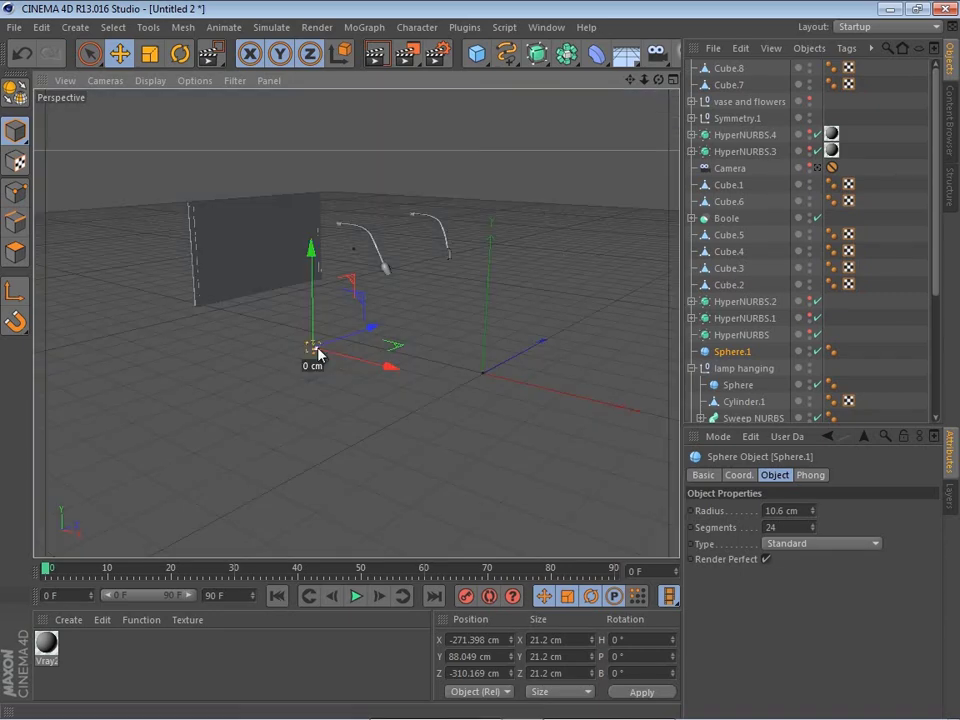
right_click_drag(318, 350, 514, 360, "alt")
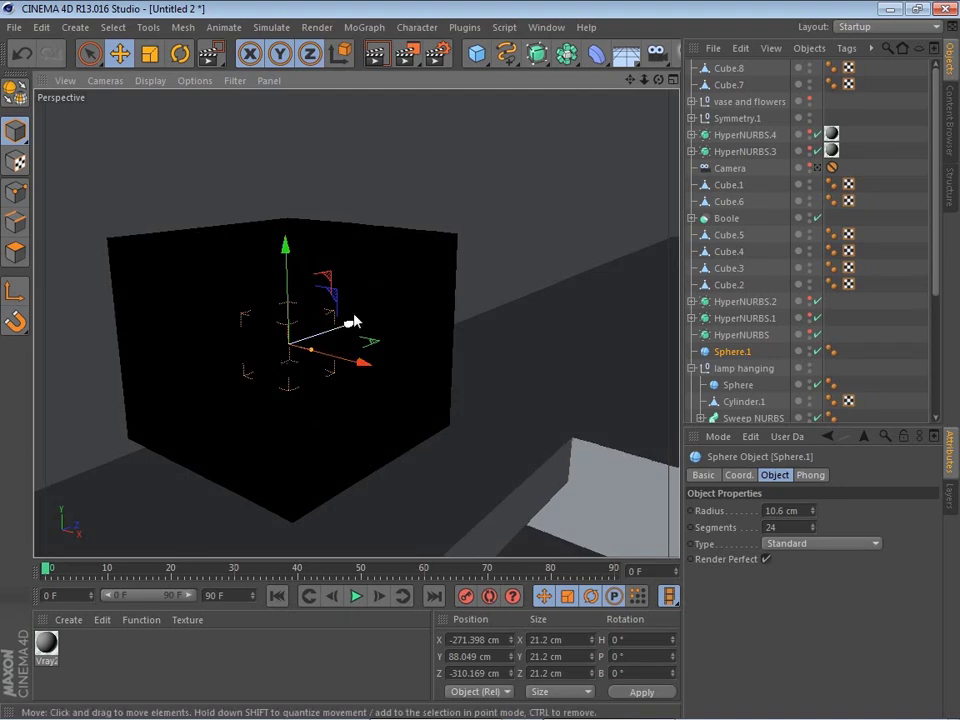
left_click(388, 276)
scroll(800, 352, "down", 3)
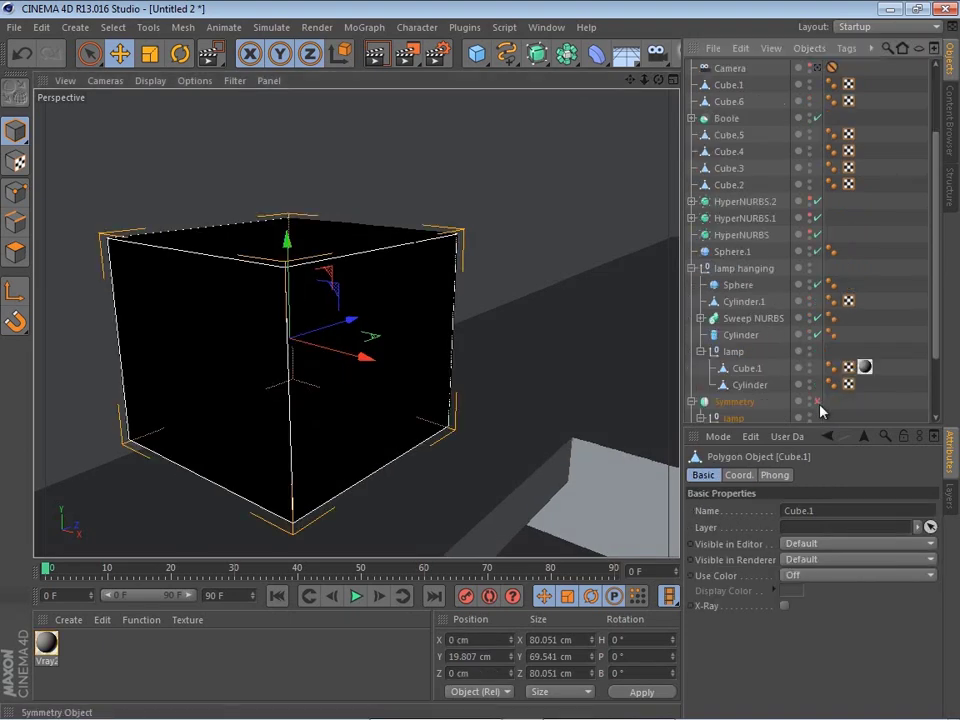
scroll(820, 410, "down", 3)
double_click(811, 345)
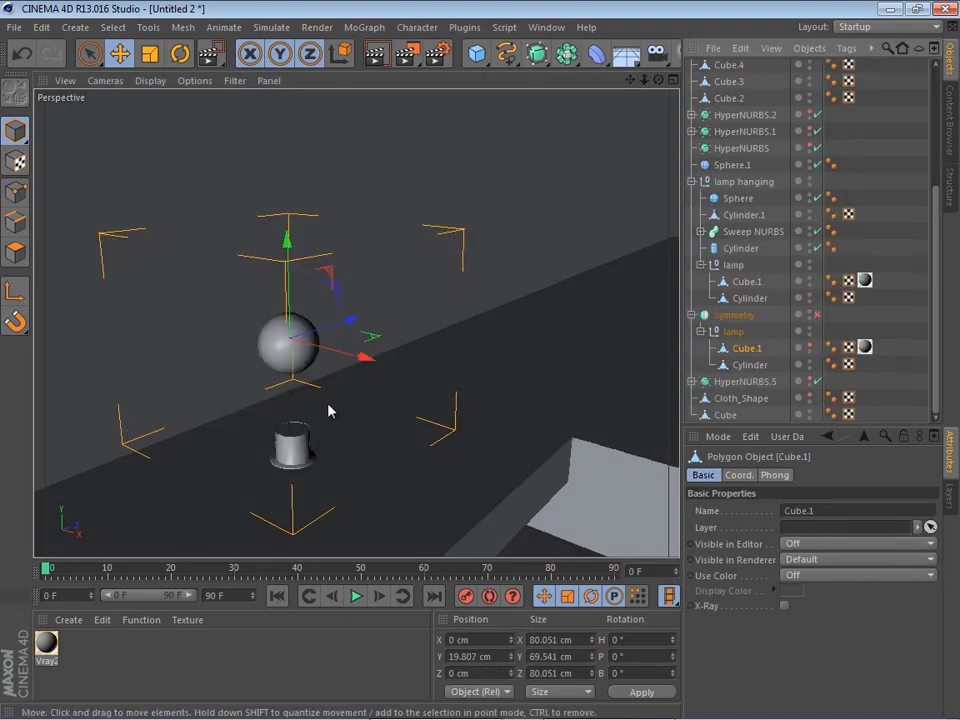
Hide the hanging lamp's Cube.1 shade in the editor and select the Sphere bulb inside it.
left_click(273, 358)
middle_click_drag(510, 268, 44, 606, "alt")
left_click(512, 158)
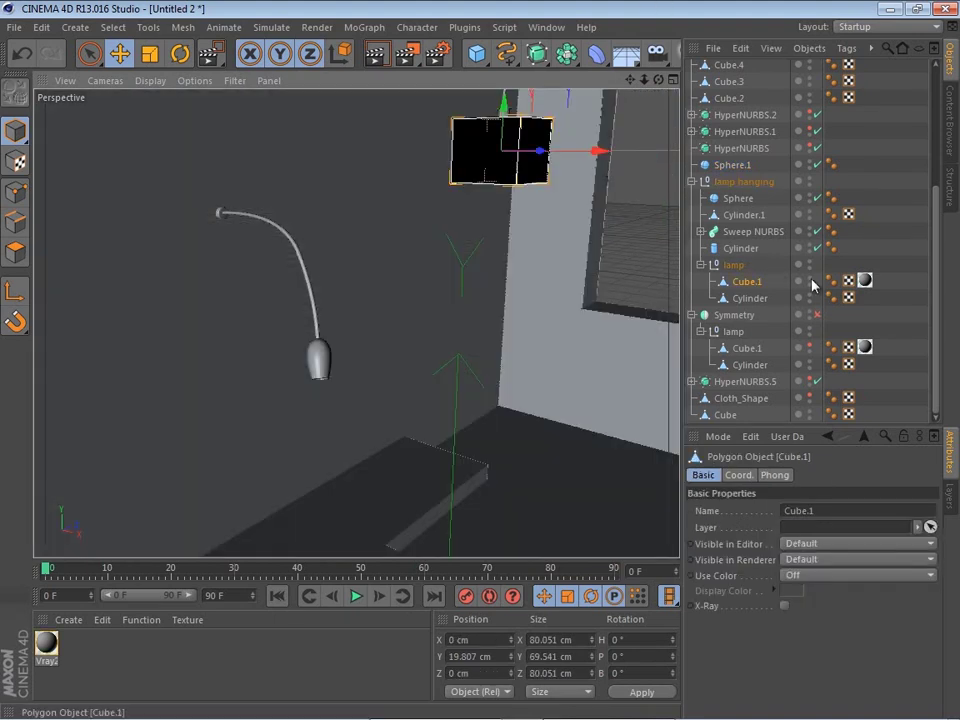
double_click(810, 282)
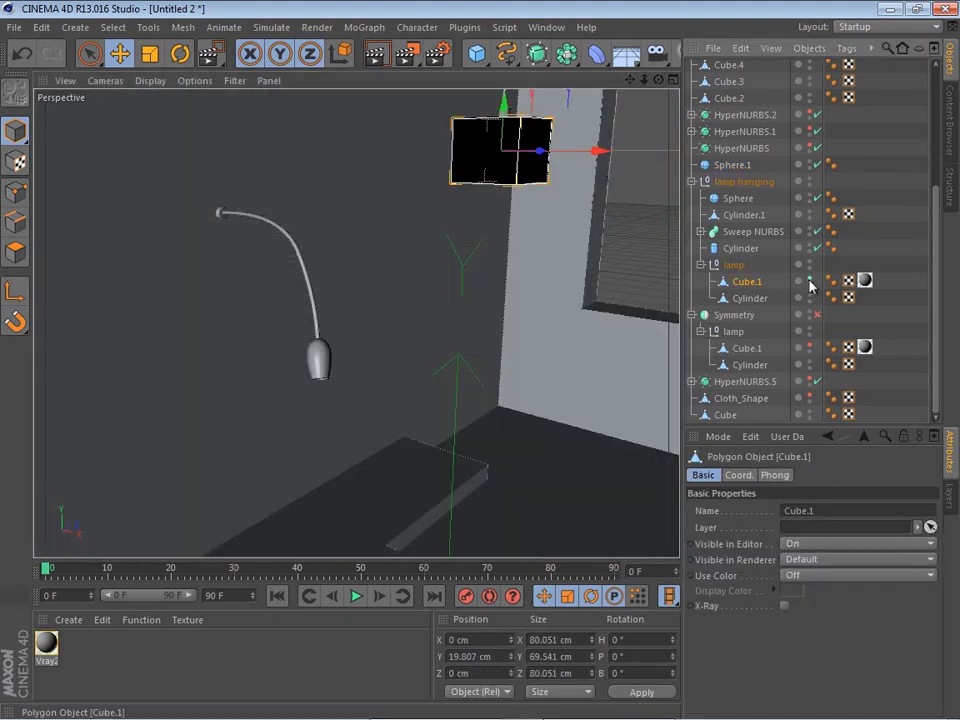
left_click(497, 157)
middle_click_drag(505, 156, 477, 220, "alt")
right_click_drag(477, 220, 607, 189, "alt")
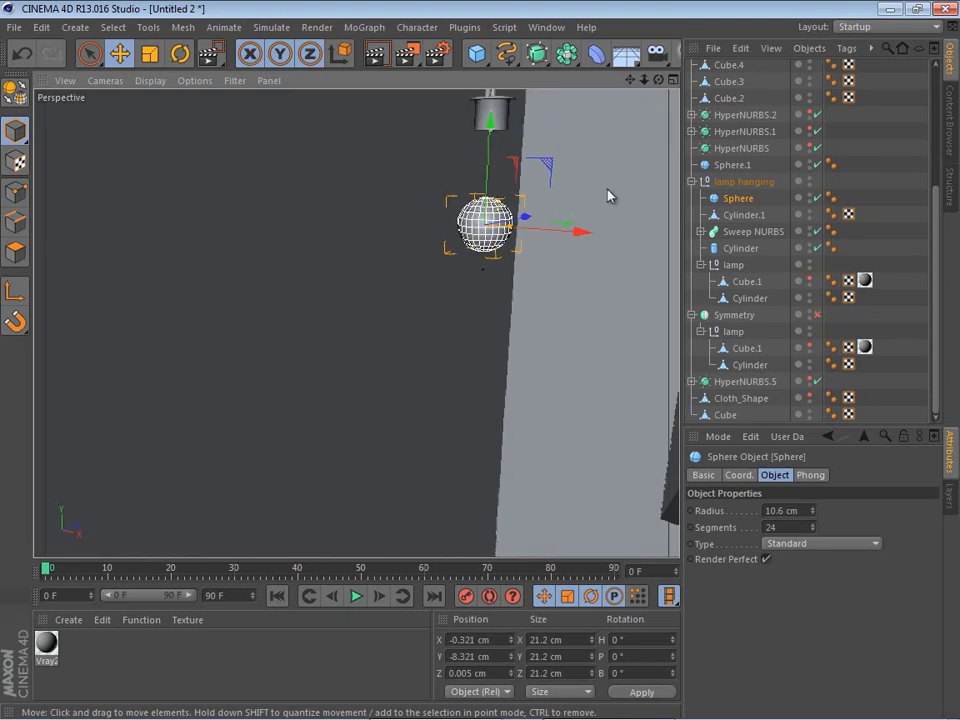
Create a VrayAdvancedMaterial and enable its Luminosity Layer.
left_click(116, 645)
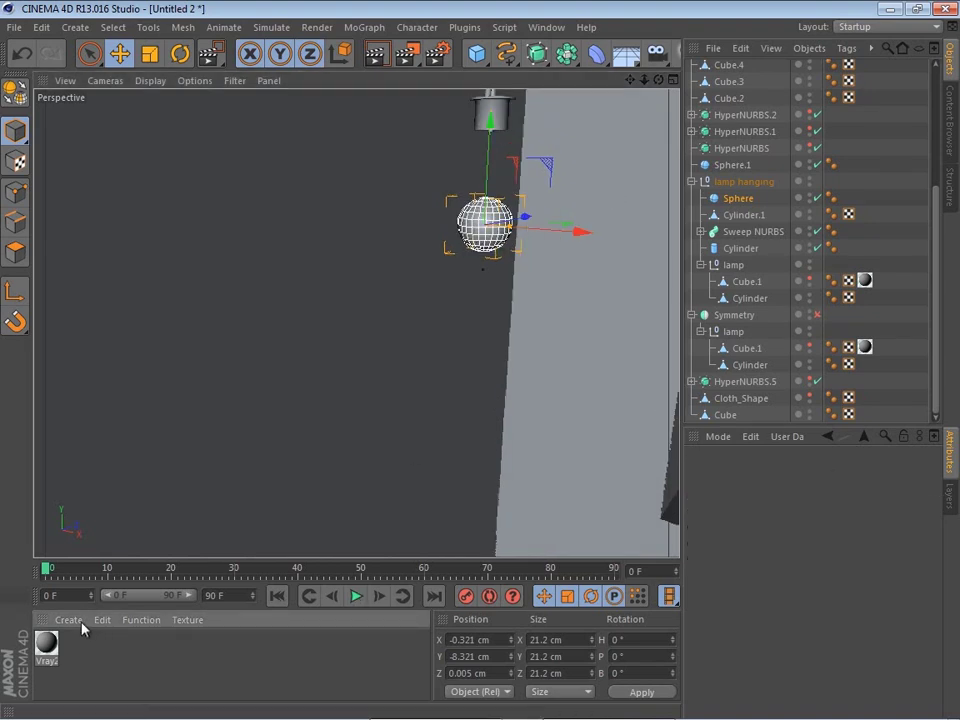
left_click(80, 622)
mouse_move(120, 499)
mouse_move(300, 493)
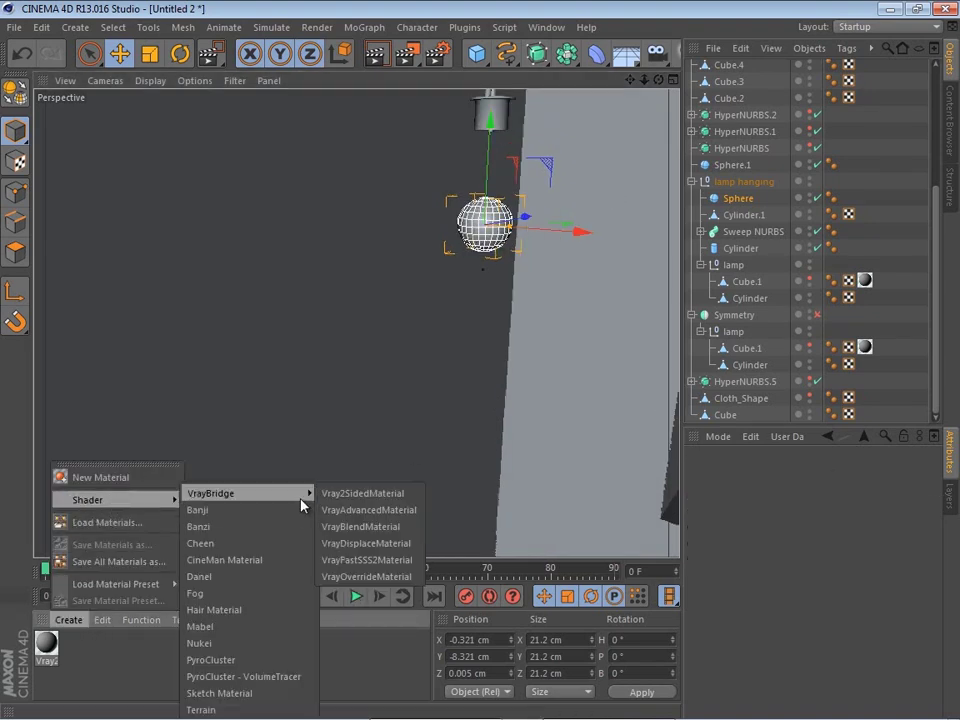
left_click(373, 511)
left_click(46, 648)
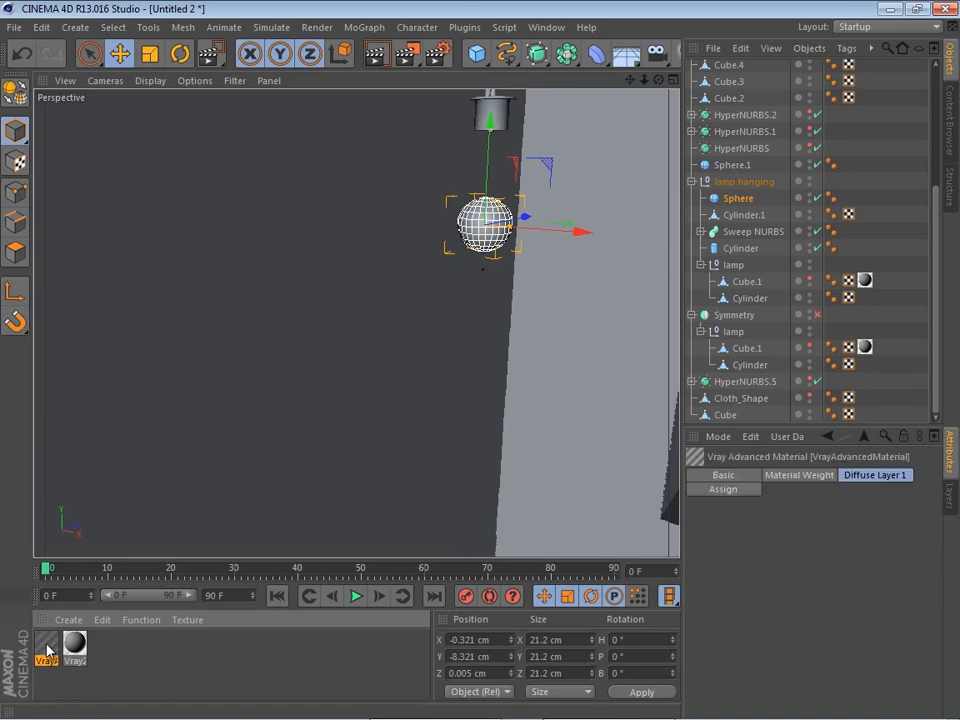
double_click(46, 648)
left_click(337, 444)
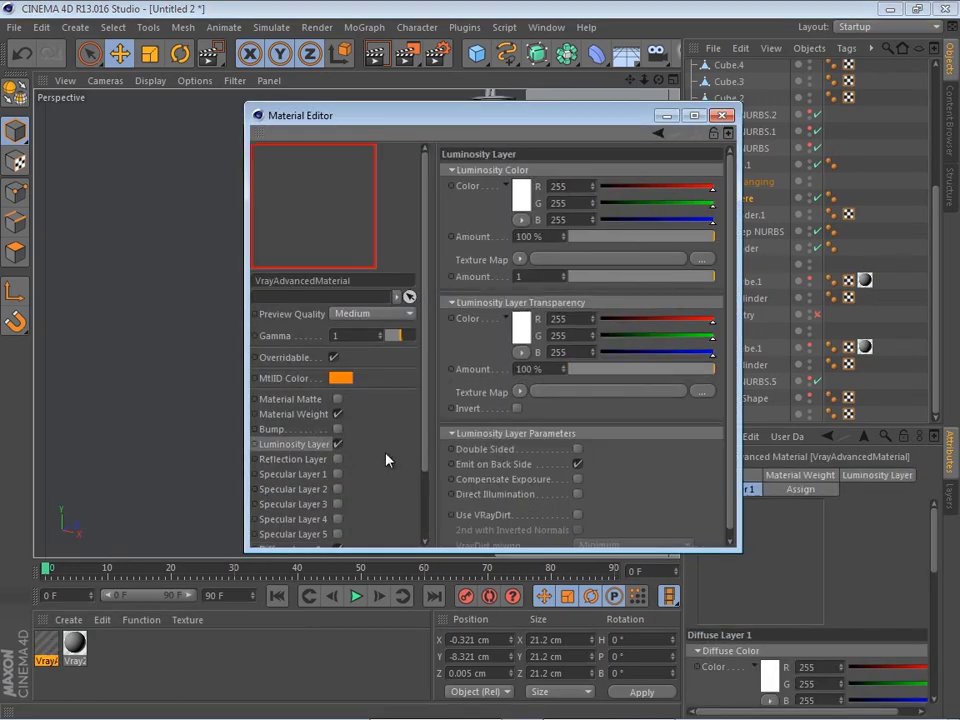
Set the material's luminosity color to a light orange with R 255, G 185, B 120.
left_click_drag(735, 548, 920, 628)
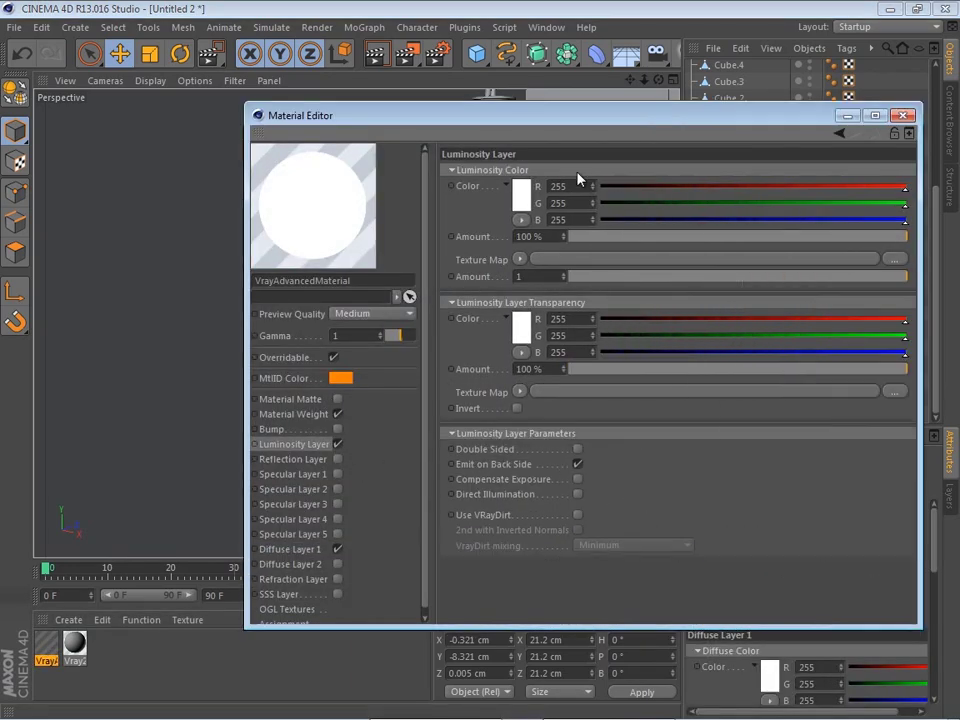
left_click_drag(565, 120, 474, 243)
left_click(430, 318)
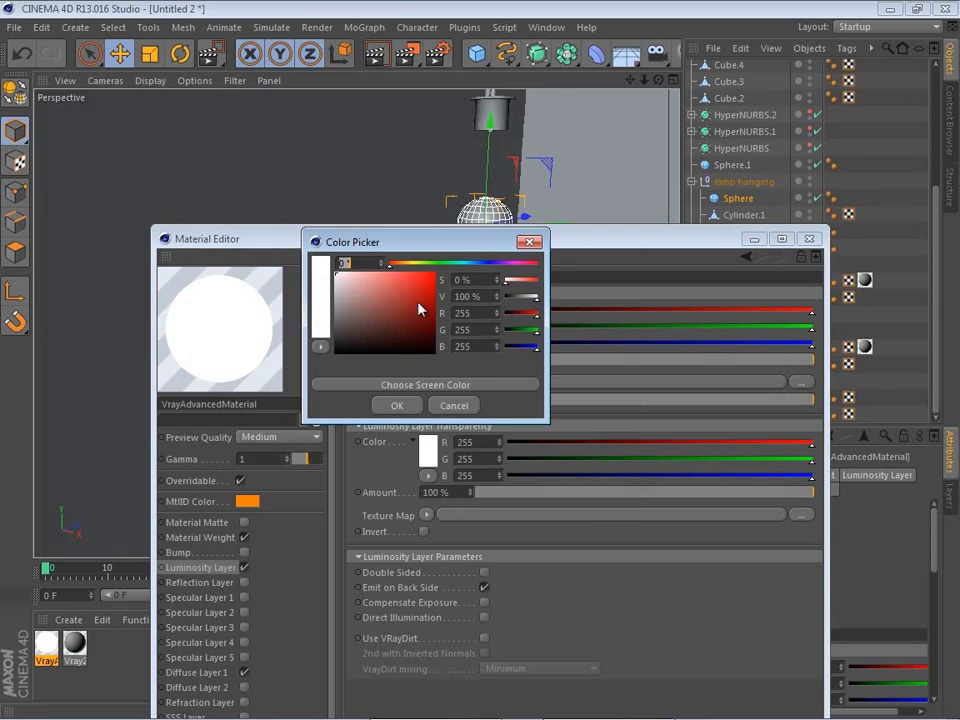
left_click(404, 263)
left_click_drag(410, 292, 400, 262)
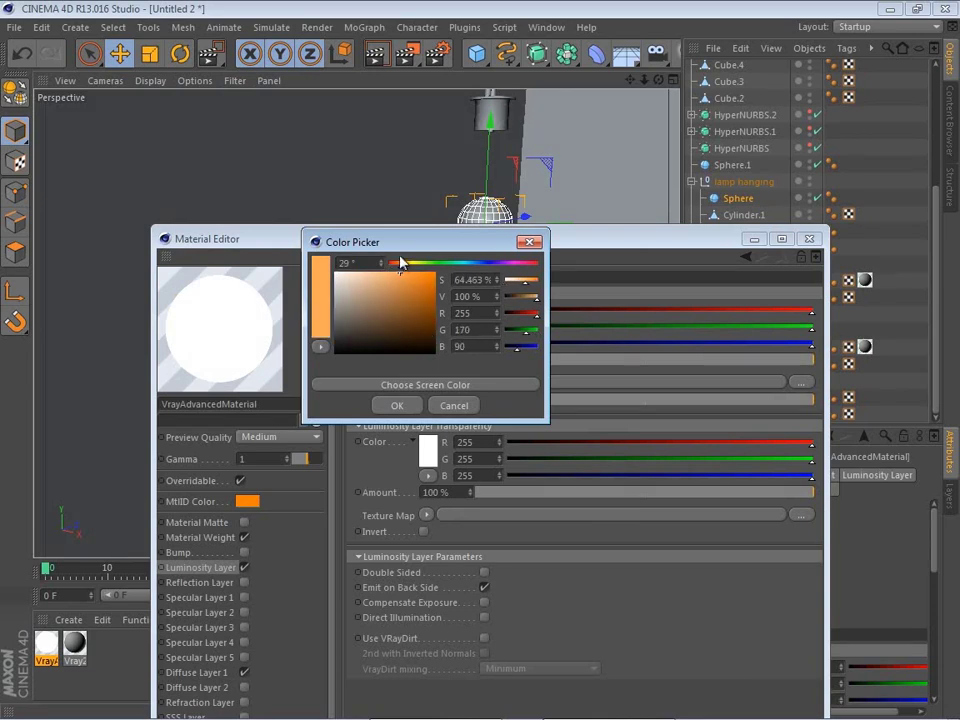
left_click(394, 405)
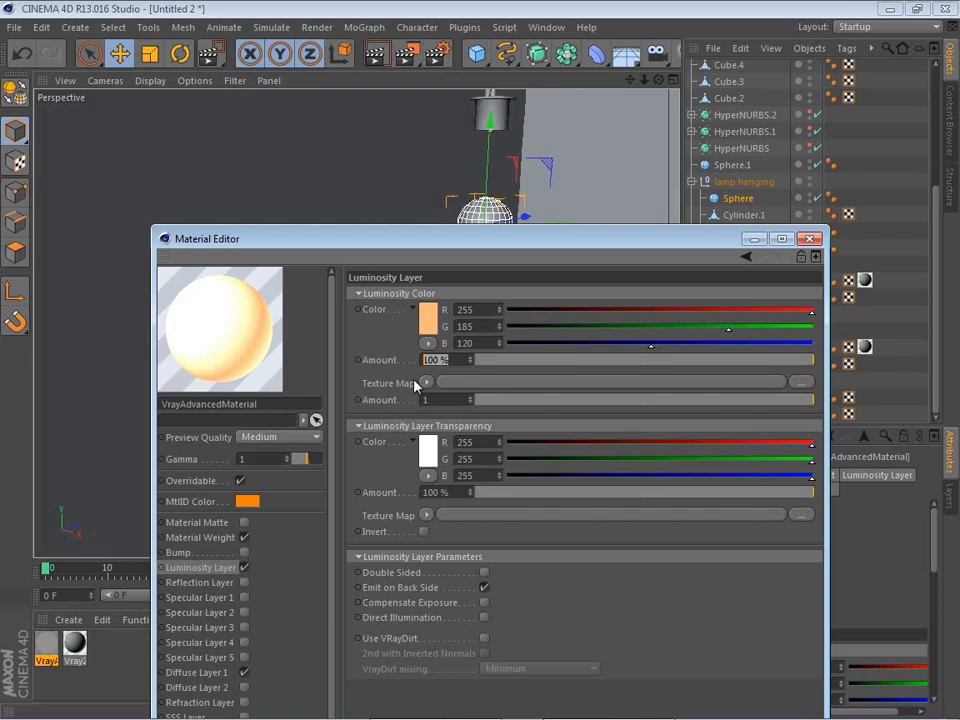
Raise the brightness of the material's Diffuse Layer 1 and return to the Luminosity Layer settings.
scroll(286, 562, "down", 1)
left_click(196, 665)
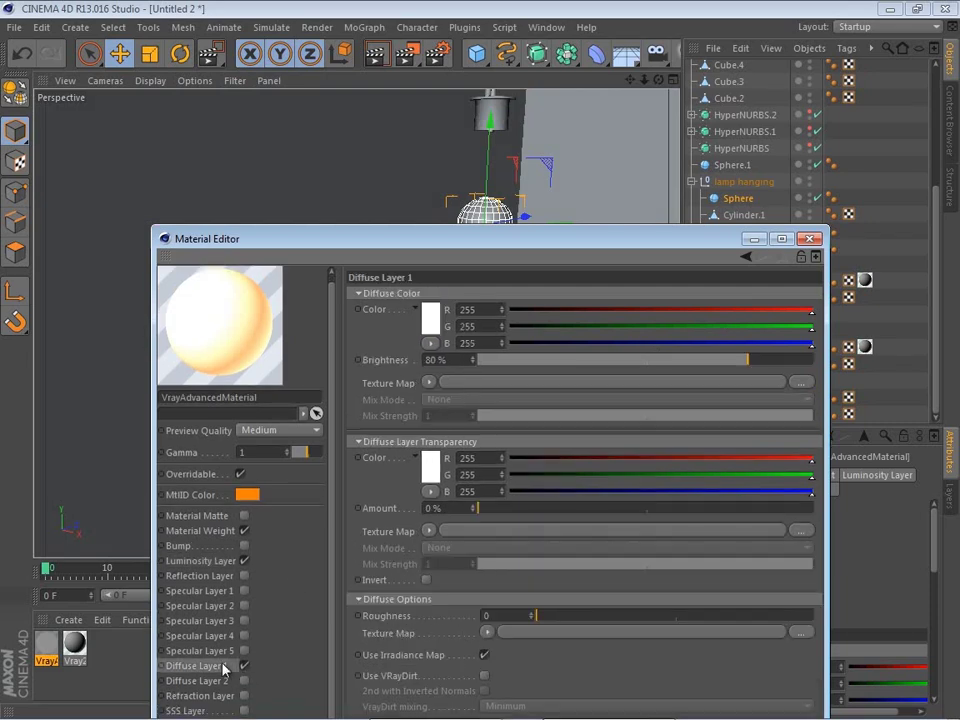
left_click(780, 360)
left_click(195, 560)
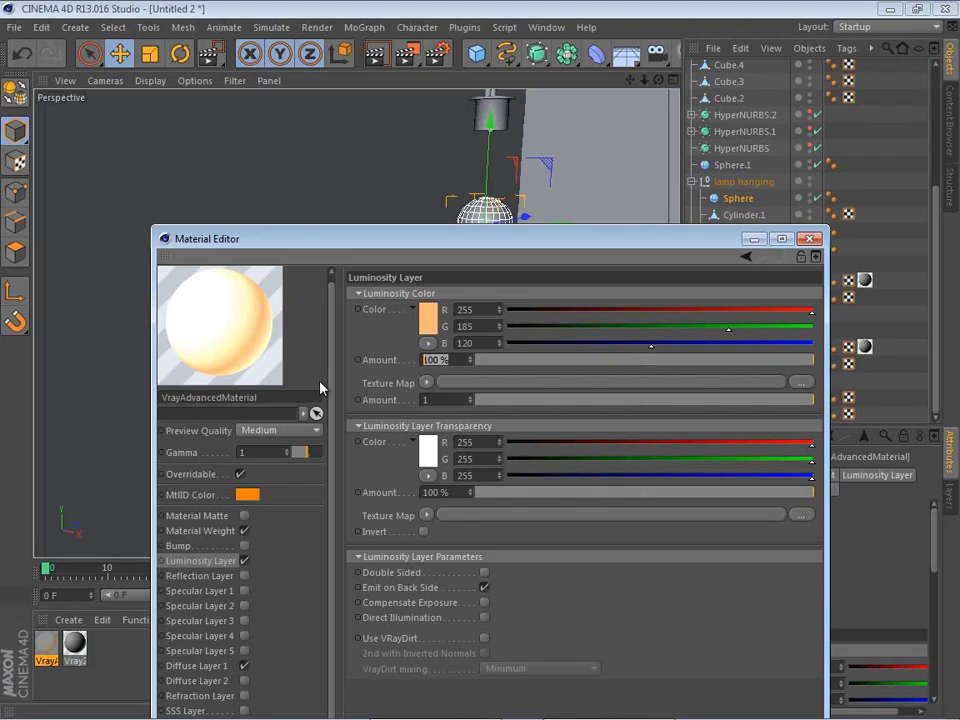
Set the Luminosity Color amount to 1000 %.
type("1000")
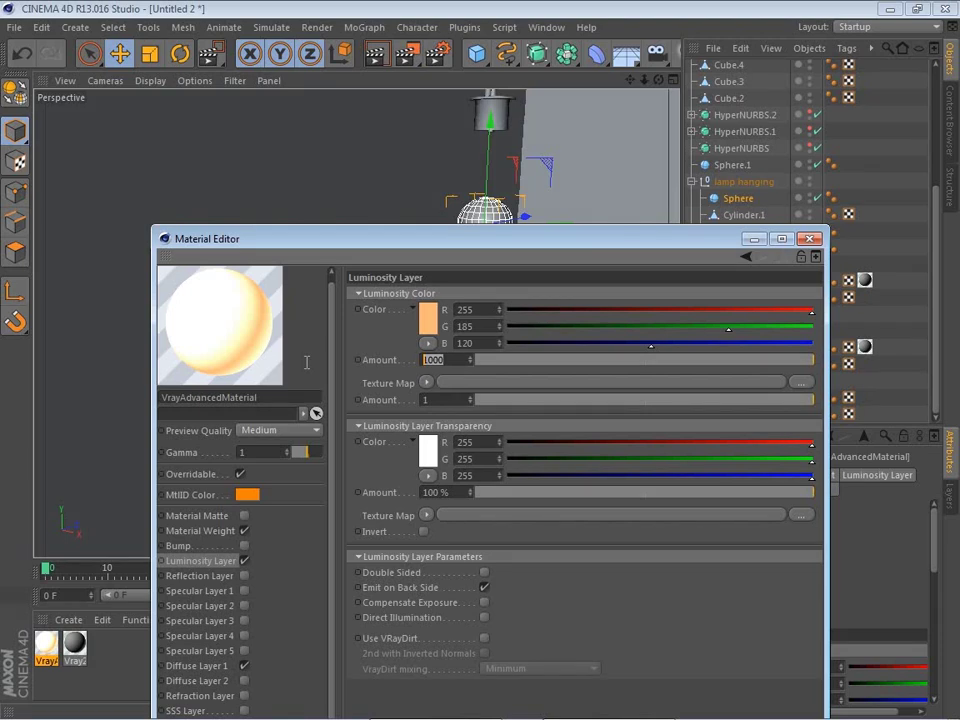
left_click(448, 492)
type("100")
key("Return")
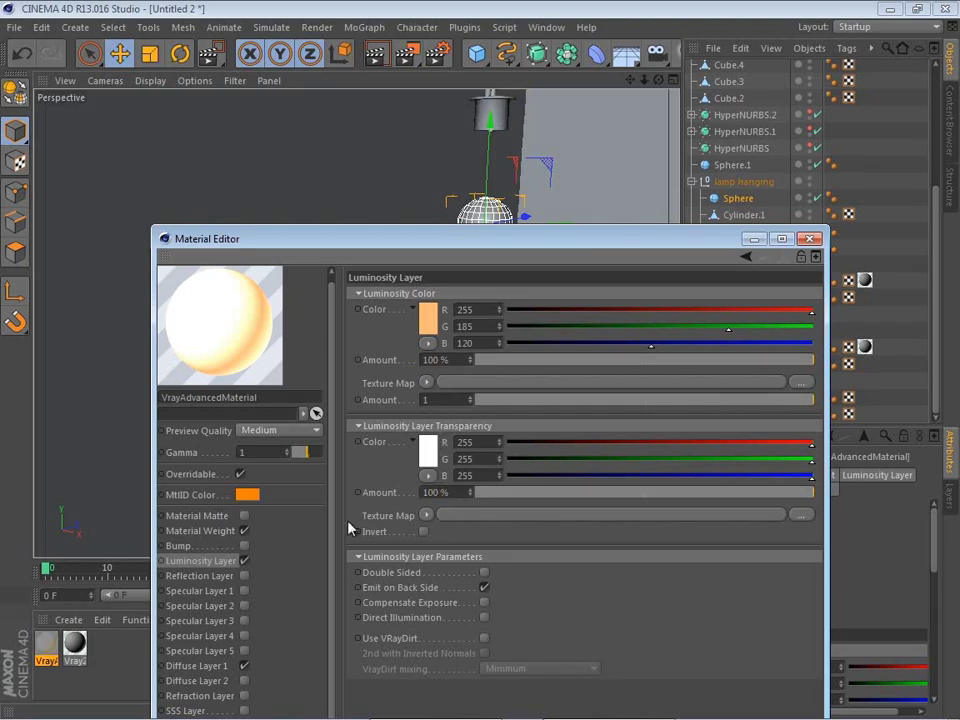
left_click_drag(470, 359, 450, 377)
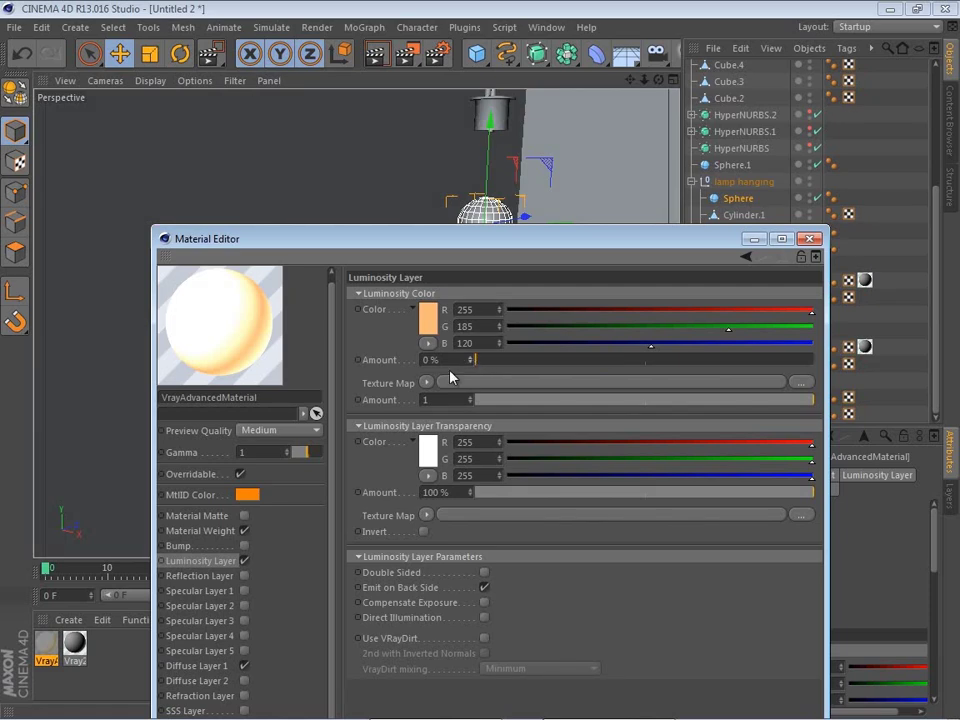
type("1000")
key("Return")
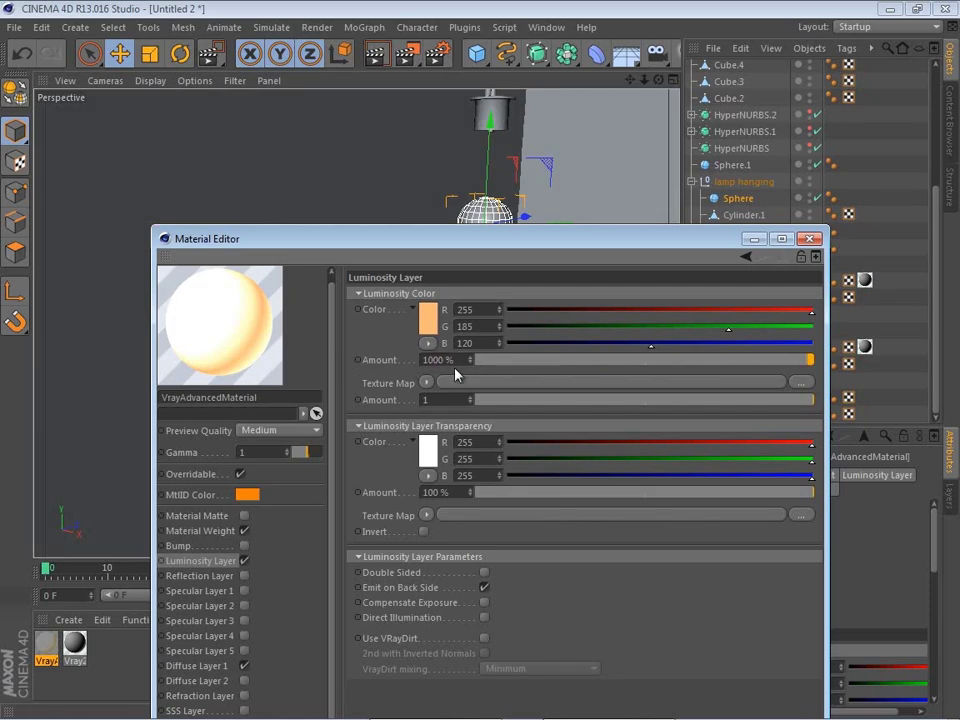
Set the Luminosity Color amount to 2000 % and close the material's settings.
type("2000")
key("Return")
left_click(810, 238)
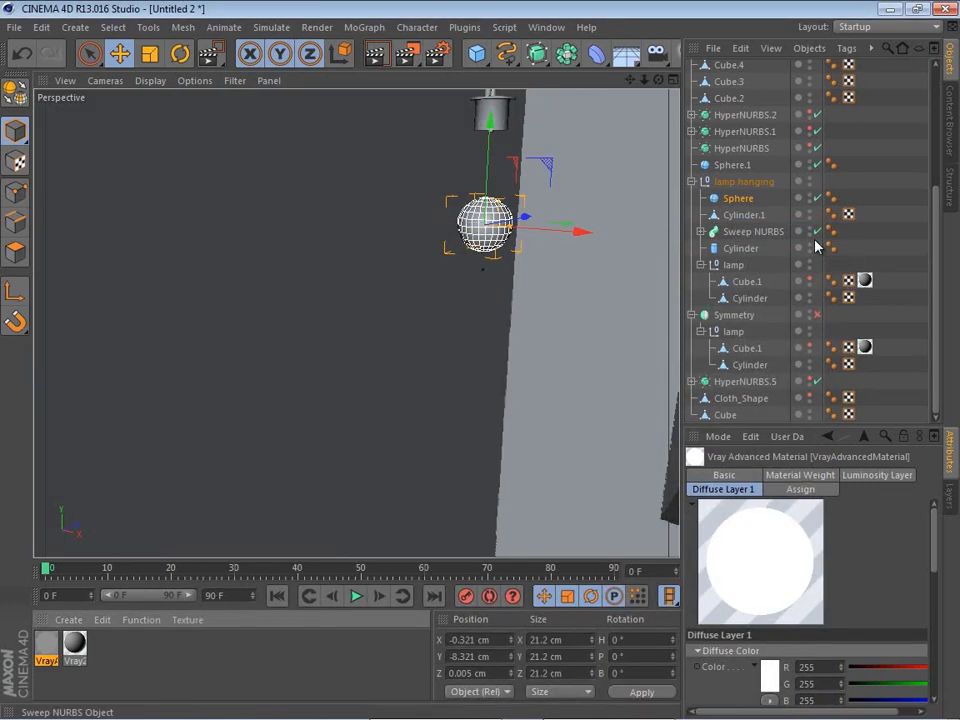
Assign the VrayAdvancedMaterial to the hanging lamp's Sphere bulb and to the bedside lamp's Sphere.1 bulb.
left_click_drag(44, 652, 738, 198)
left_click(932, 165)
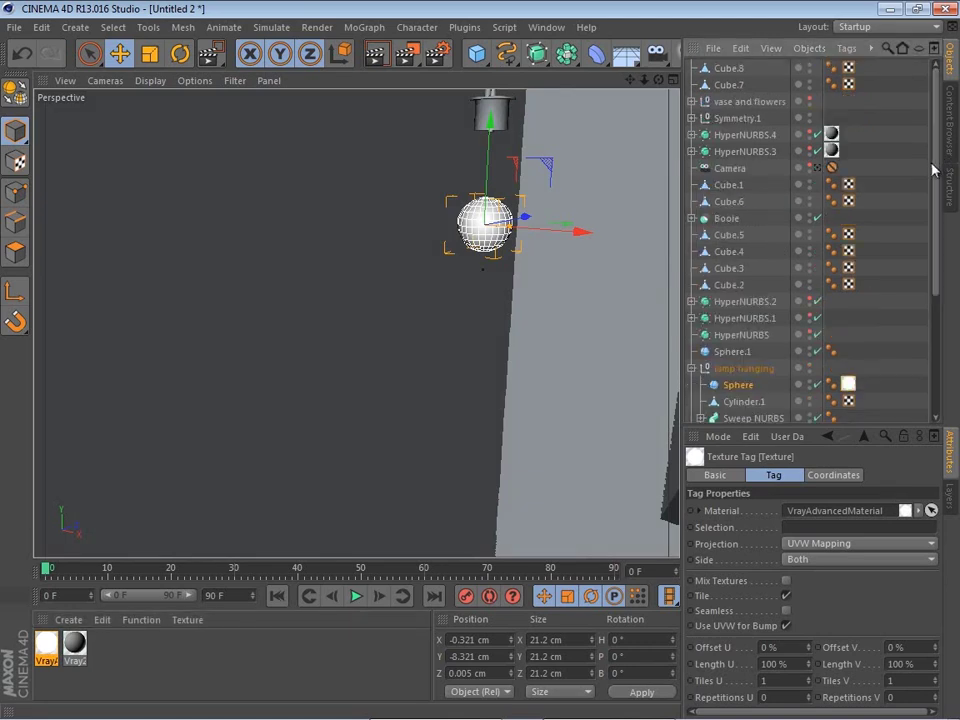
left_click(857, 328)
left_click(753, 388)
right_click_drag(520, 412, 420, 472, "alt")
middle_click_drag(420, 472, 574, 251, "alt")
right_click_drag(574, 251, 393, 395, "alt")
left_click_drag(393, 395, 420, 340, "alt")
left_click(732, 351)
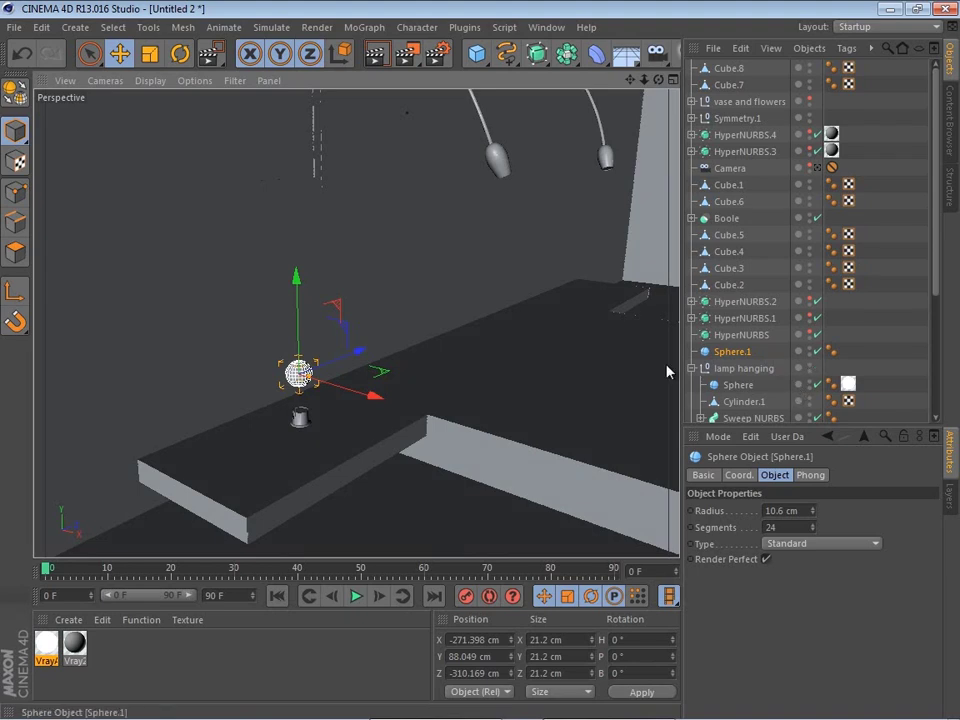
left_click_drag(46, 648, 103, 619)
left_click_drag(722, 352, 730, 352)
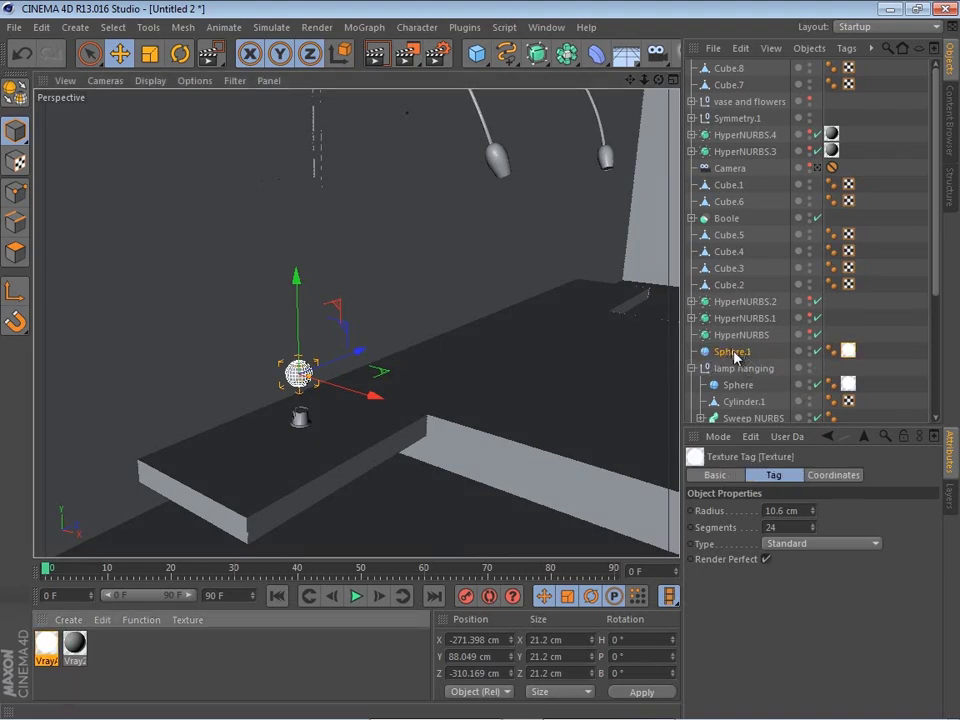
left_click(900, 300)
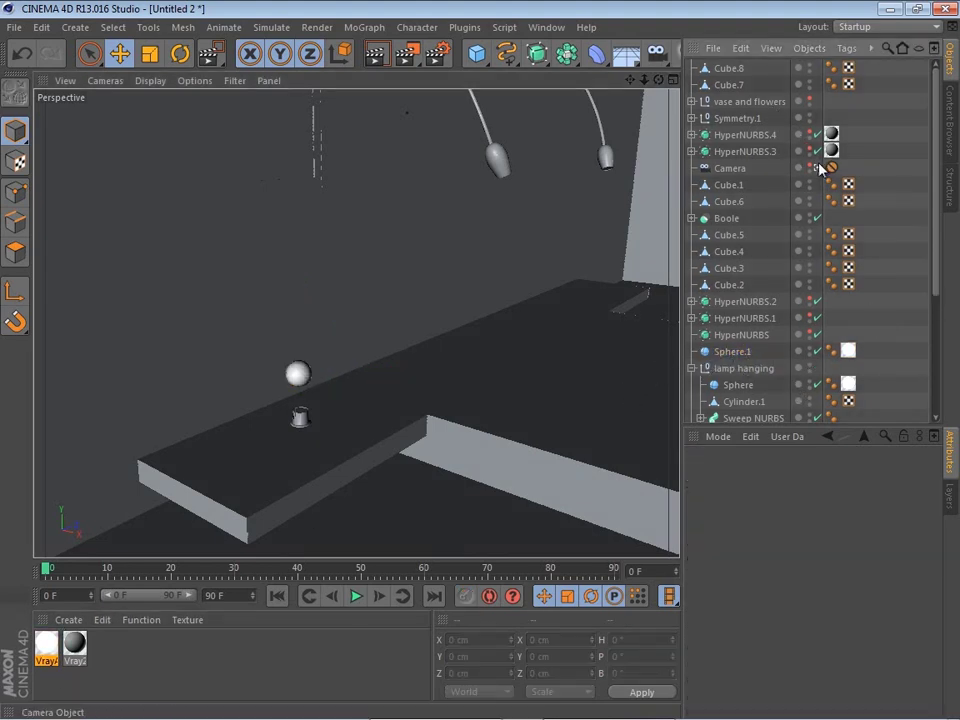
Return to the camera view and show both lamps' Cube.1 shades in the editor again.
left_click(818, 168)
scroll(758, 290, "down", 3)
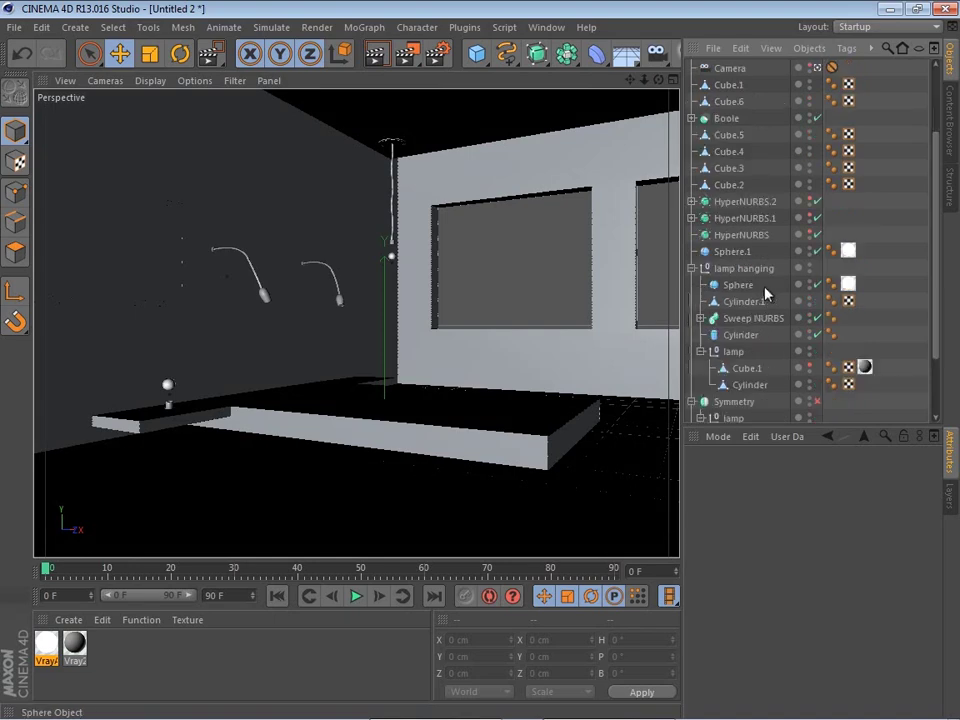
left_click(811, 365)
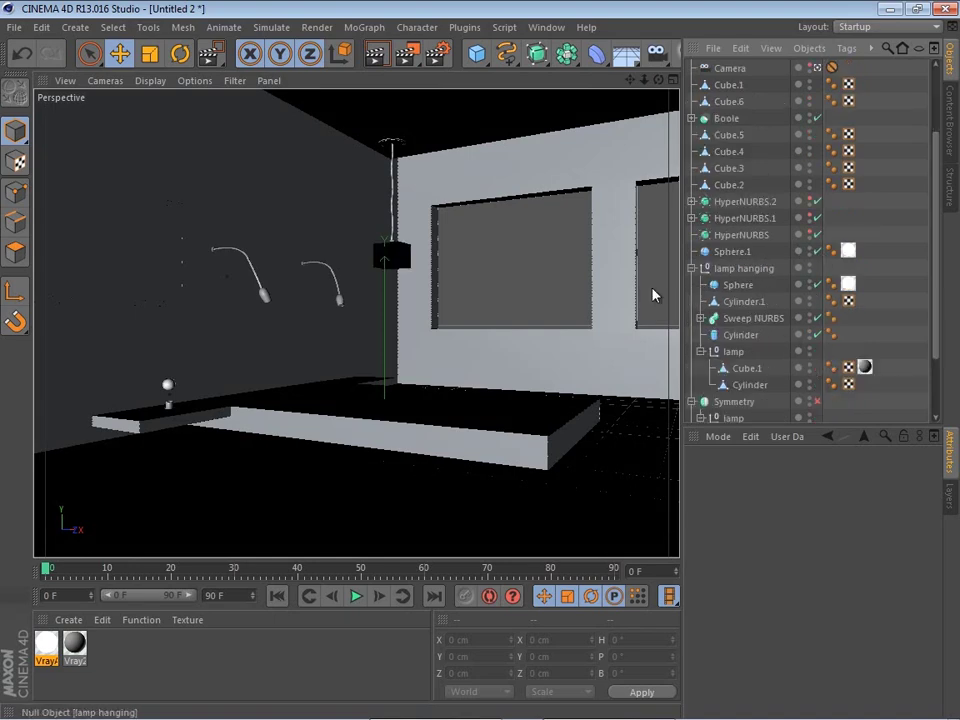
scroll(812, 390, "down", 3)
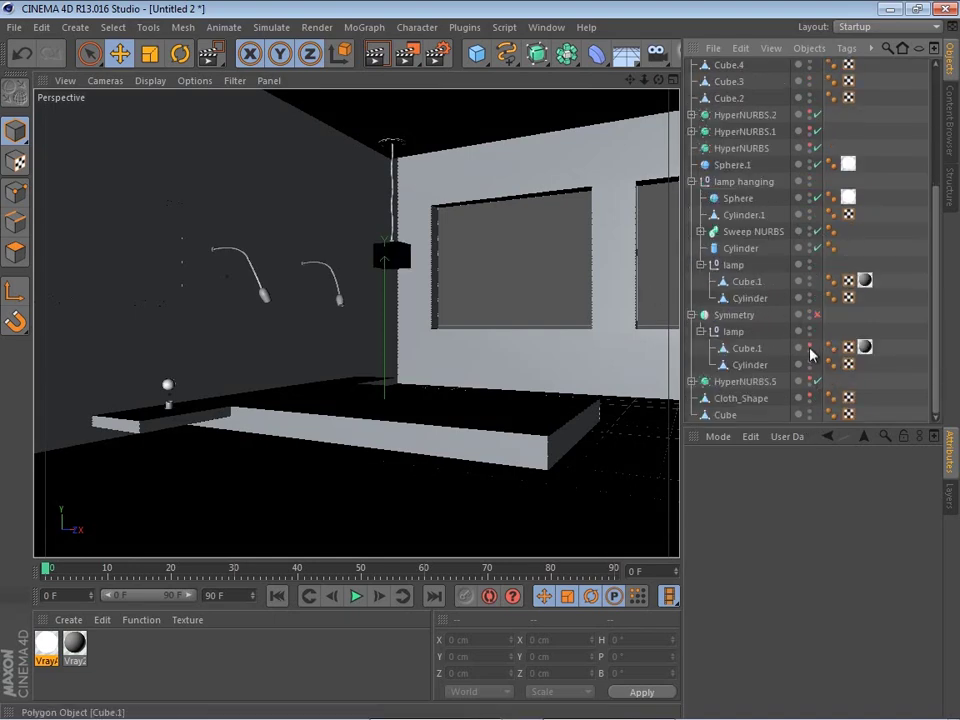
left_click(810, 350)
Render a region around the bedside lamp to check its light.
left_click(405, 53)
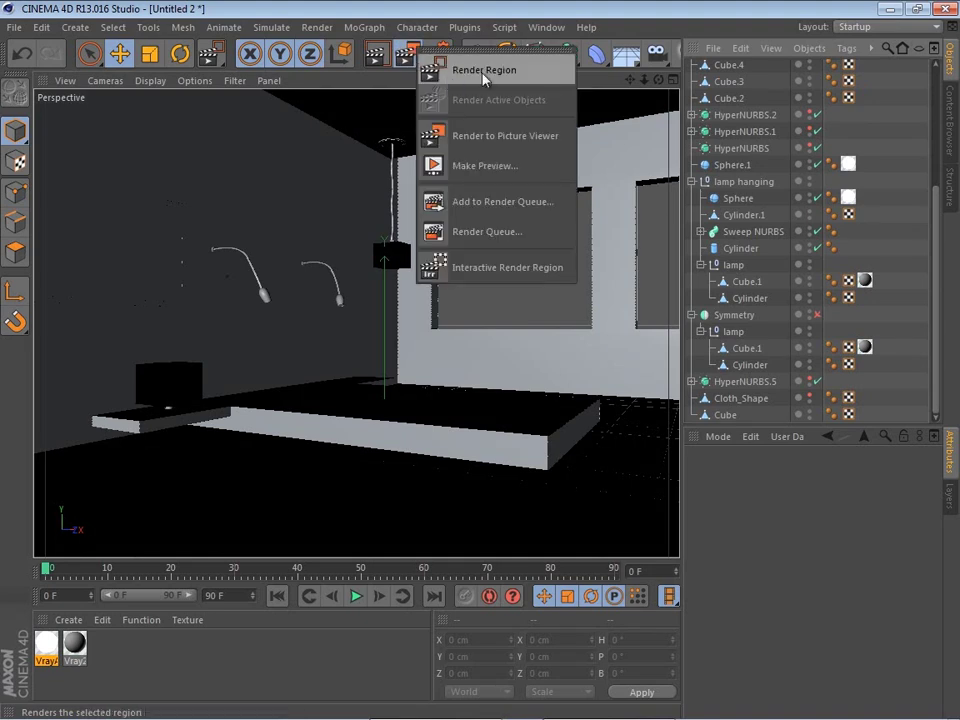
left_click(484, 72)
left_click_drag(84, 308, 263, 454)
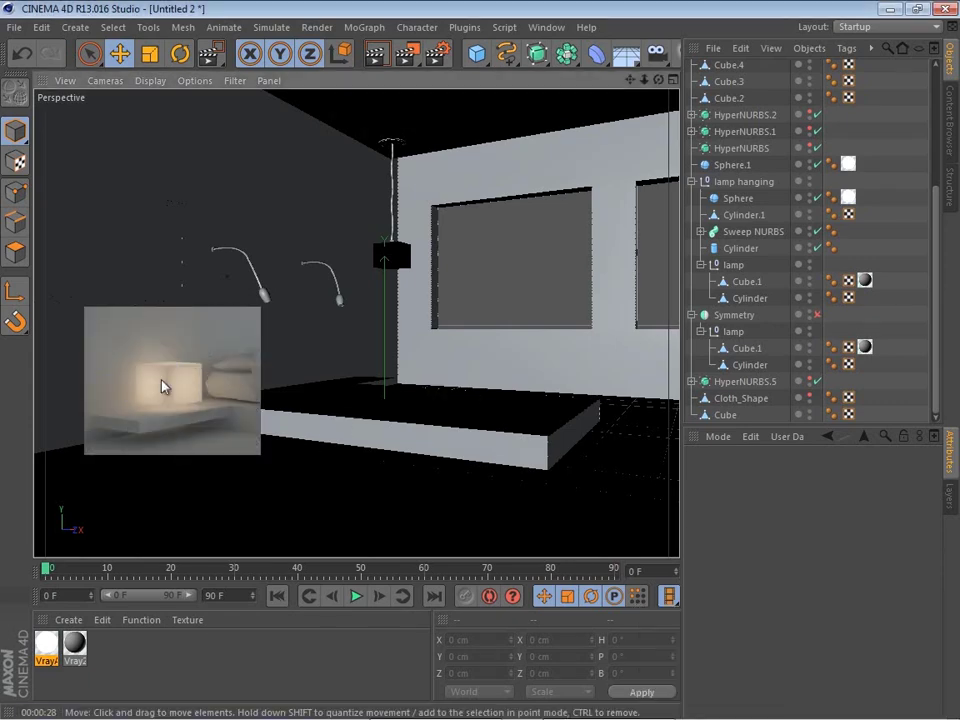
Set the bulb material's Luminosity Color amount to 3000 % and close the material's settings.
double_click(41, 651)
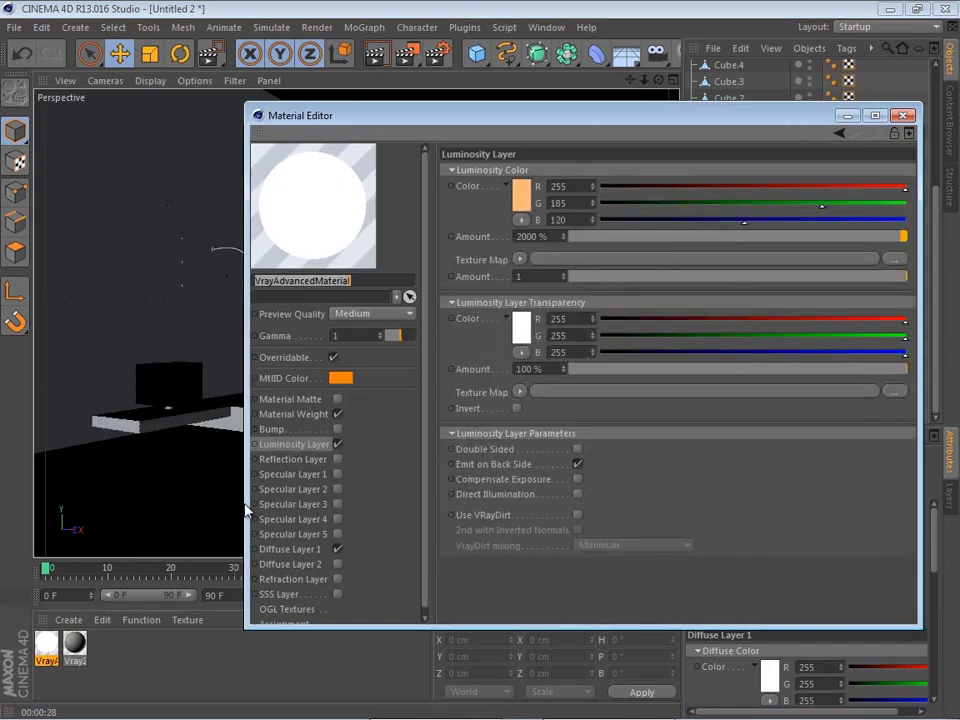
double_click(530, 236)
type("300")
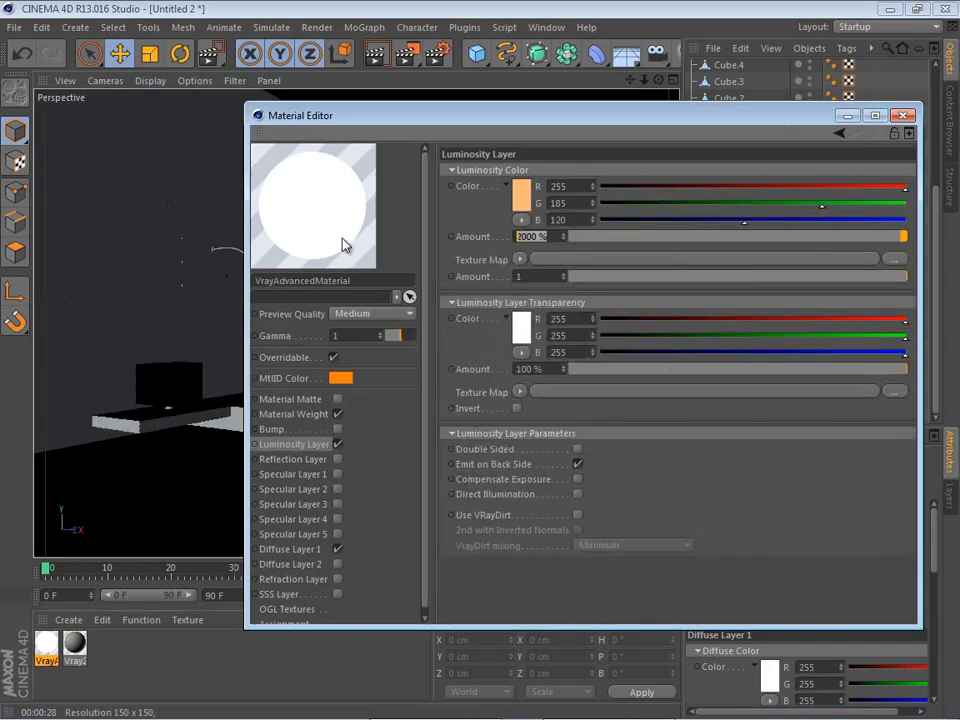
type("0")
key("Return")
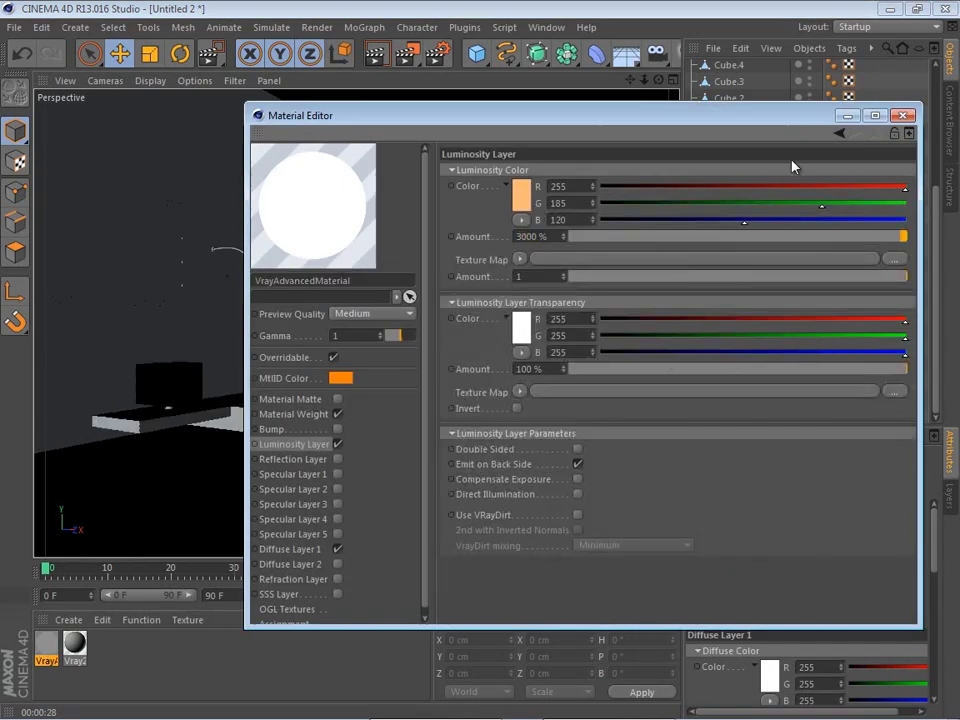
left_click(903, 117)
Render a region around the hanging lamp to check its light.
left_click_drag(311, 133, 472, 342)
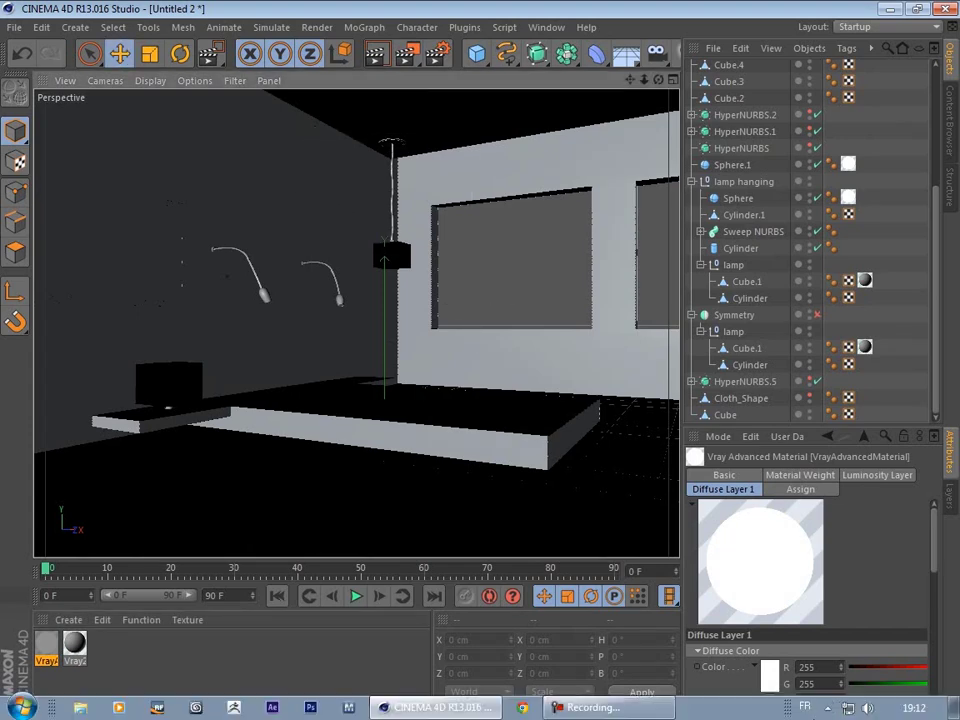
left_click(660, 703)
left_click(870, 657)
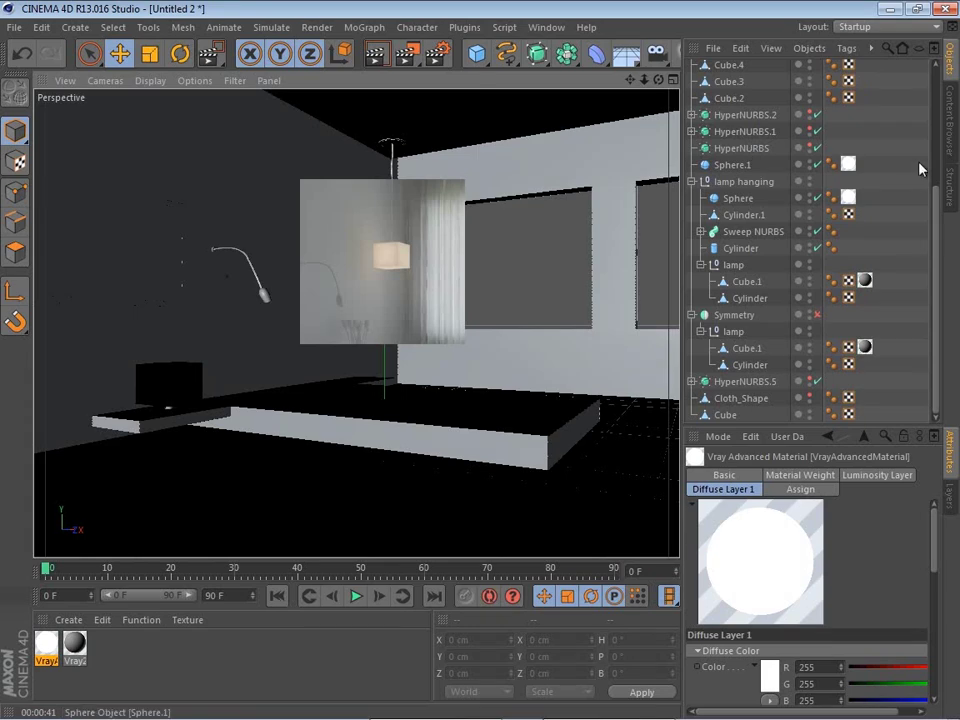
Set the V-Ray background environment texture Multiplier to 7 and close the render settings.
left_click(437, 53)
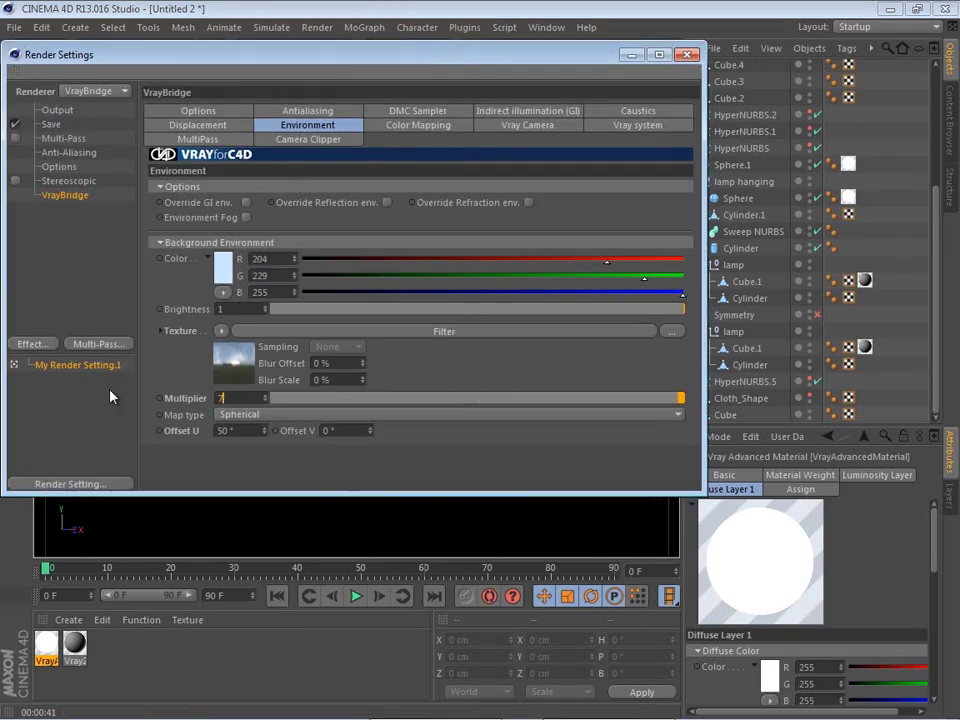
type("7")
key("Return")
left_click(688, 53)
Render a large region of the bedroom camera view to check the overall lighting.
left_click_drag(44, 97, 506, 413)
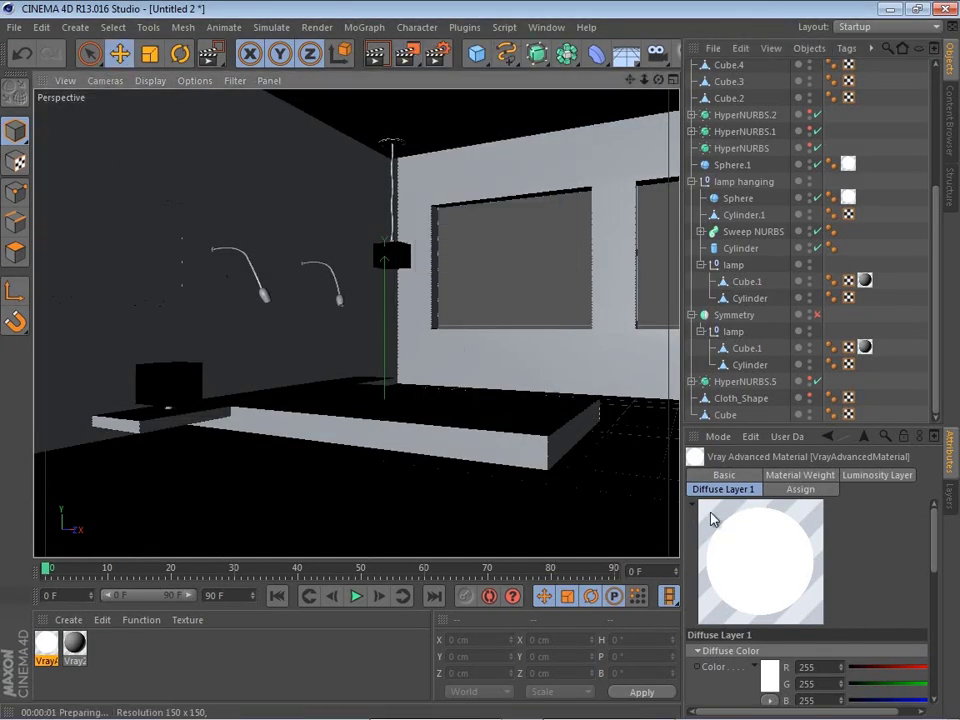
left_click(621, 711)
left_click(881, 660)
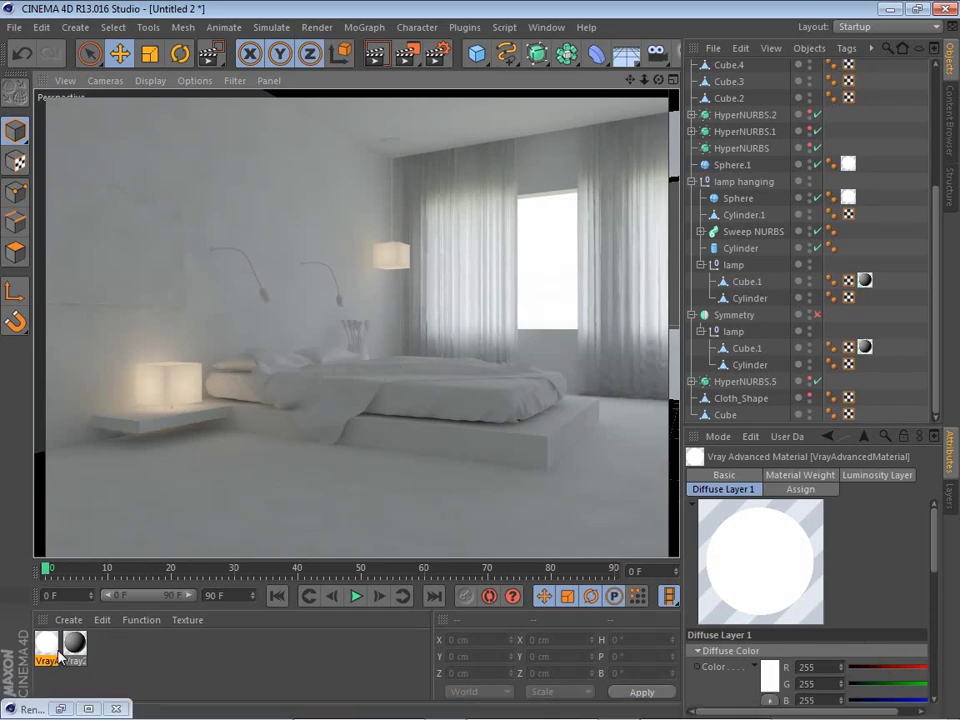
Set the V-Ray Indirect Illumination preset to 04_IR-LC_medium, and collapse the lamp hanging and Symmetry hierarchies.
left_click(62, 709)
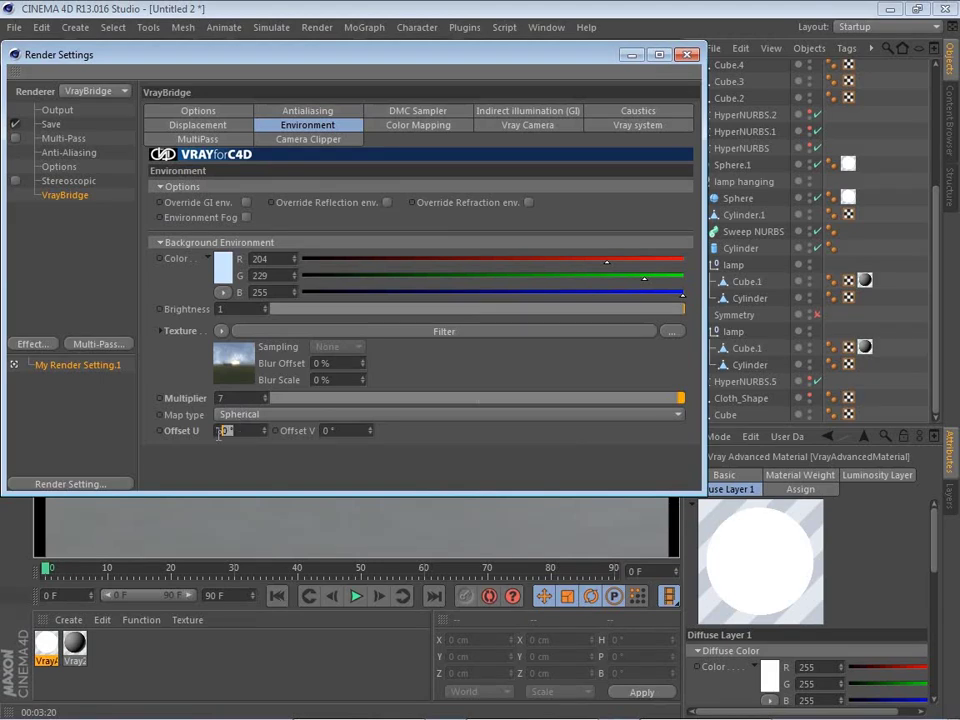
left_click(492, 112)
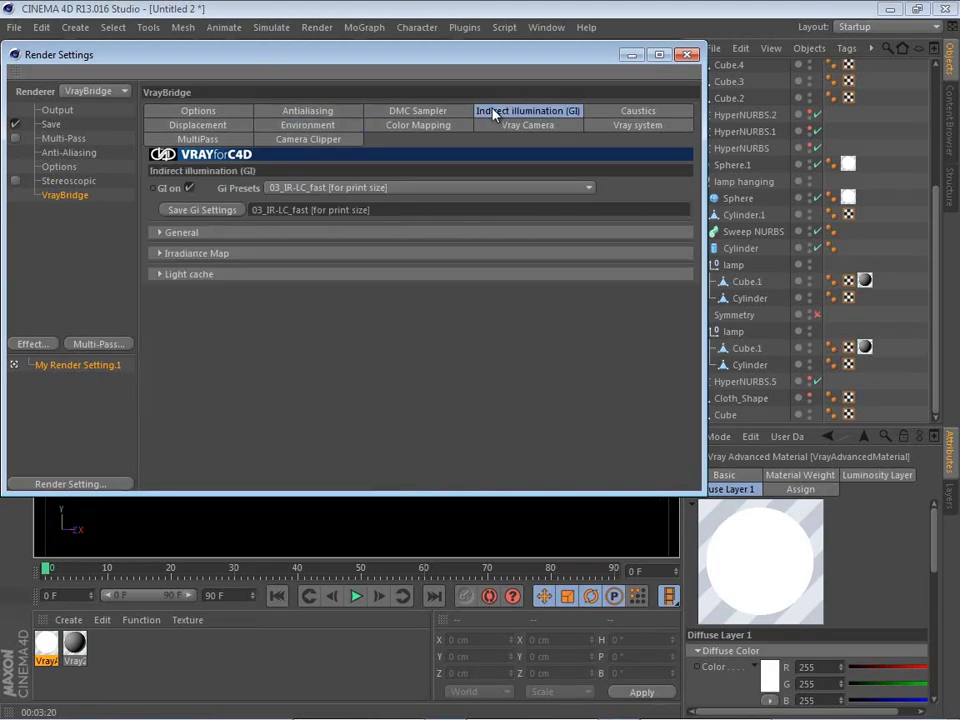
left_click(368, 192)
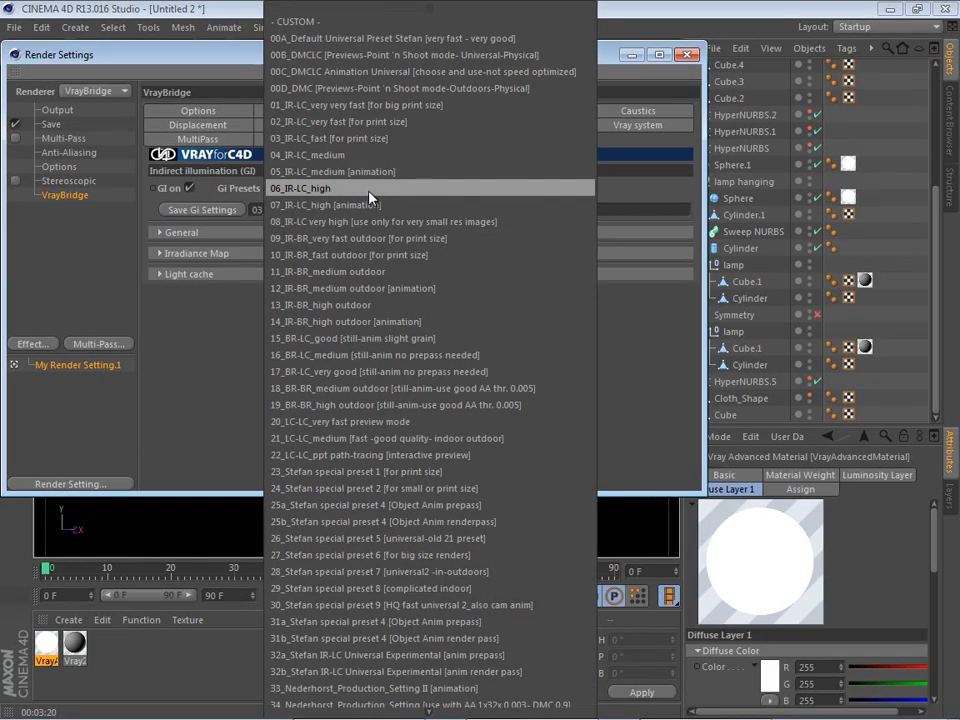
left_click(372, 192)
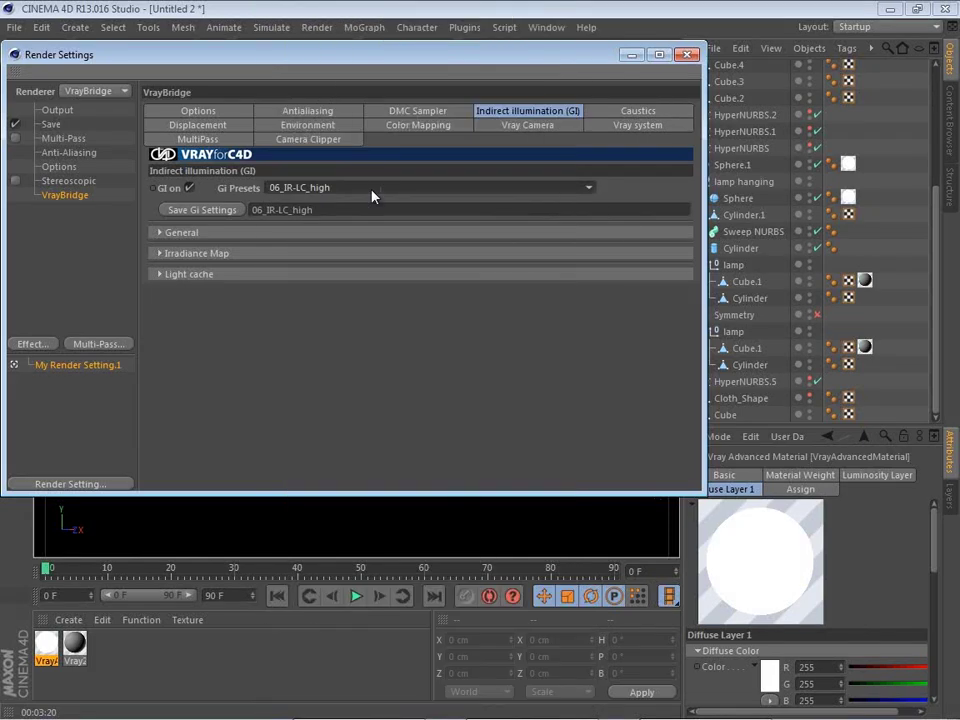
left_click(333, 190)
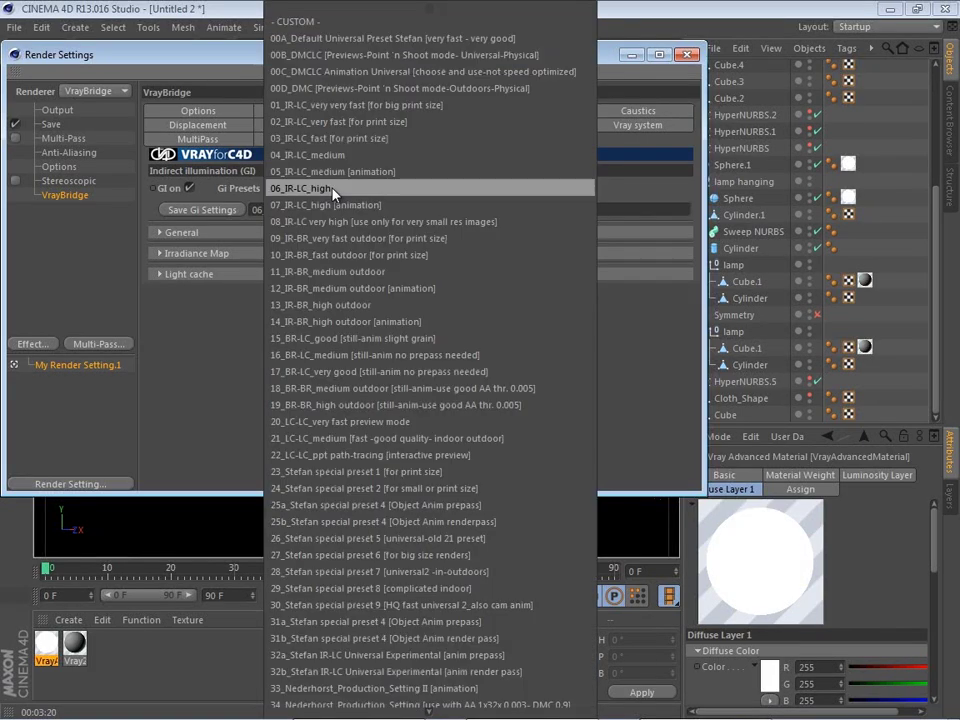
left_click(345, 155)
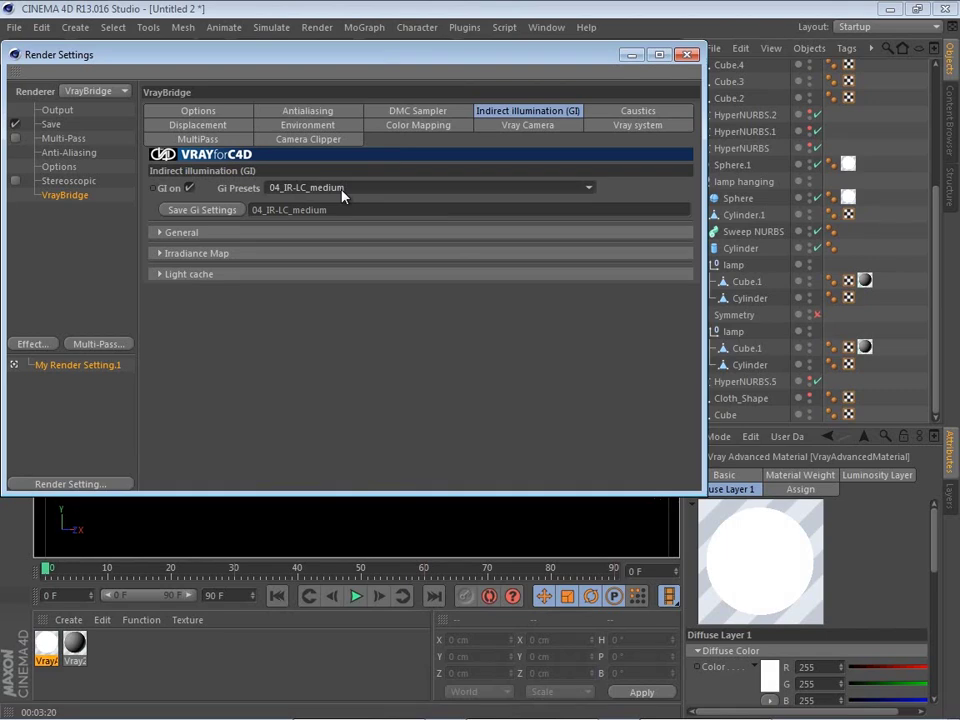
left_click(687, 55)
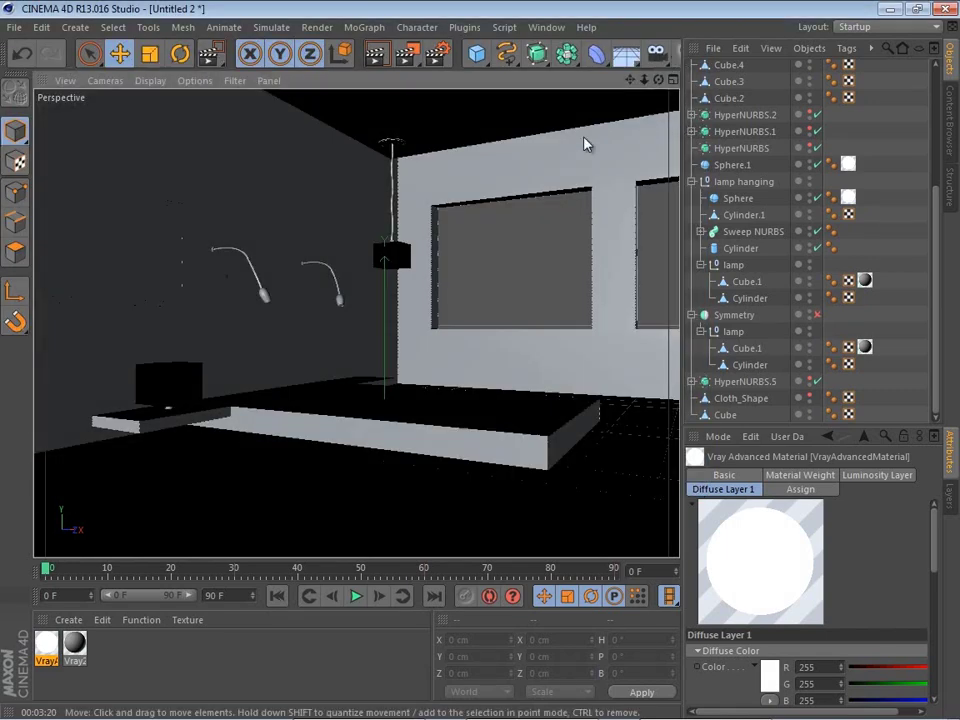
left_click(691, 182)
left_click(691, 317)
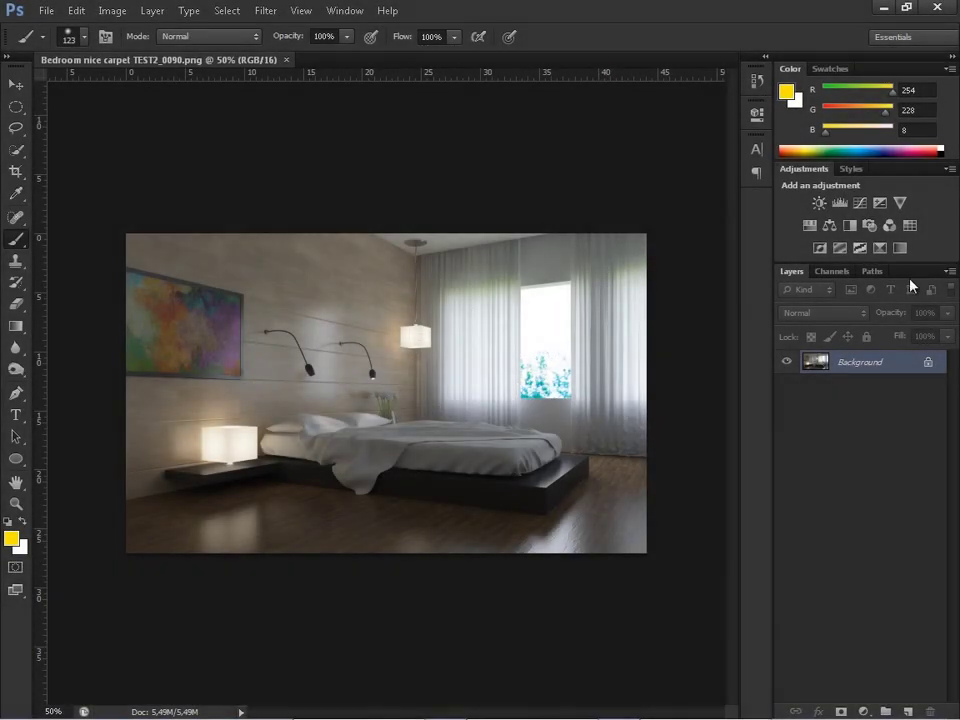
Duplicate the Background layer of the bedroom image and add a Curves adjustment layer above the copy.
left_click_drag(875, 366, 908, 711)
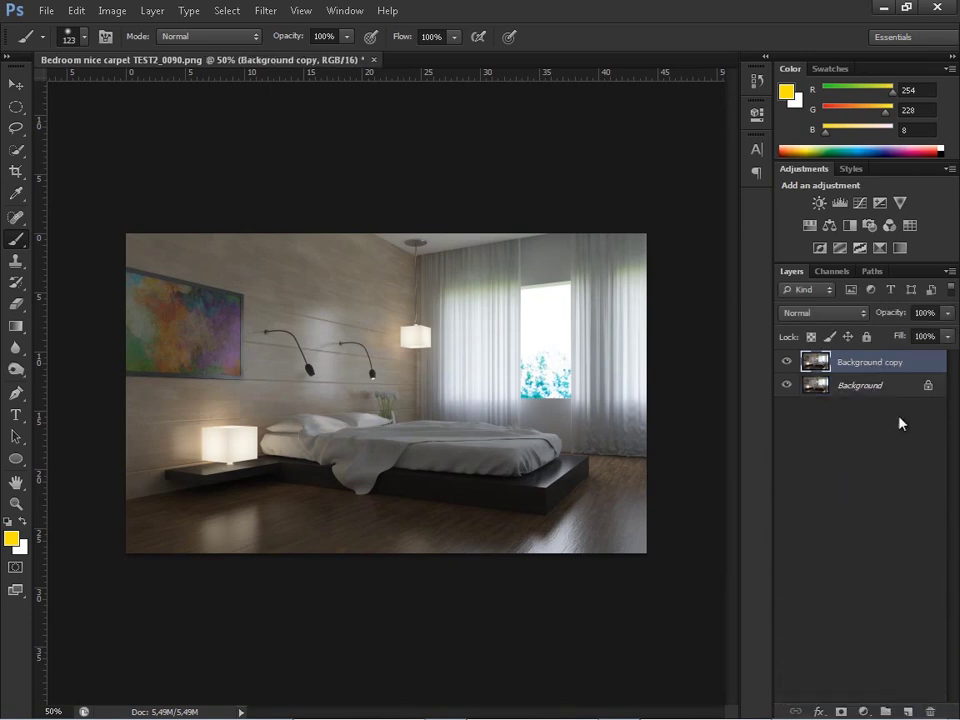
left_click(862, 205)
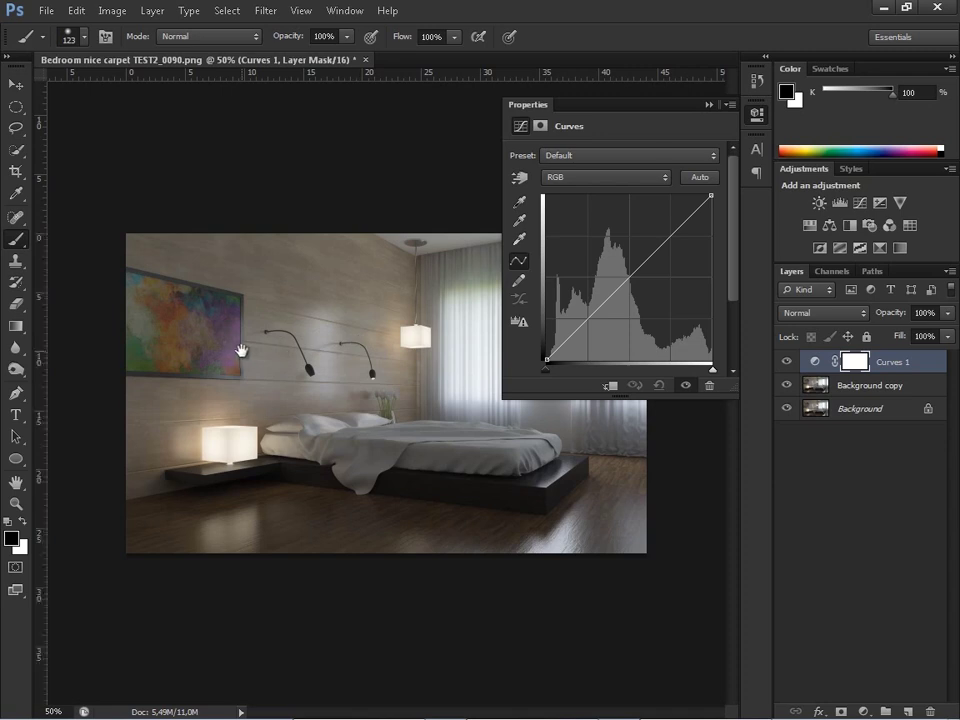
left_click(708, 105)
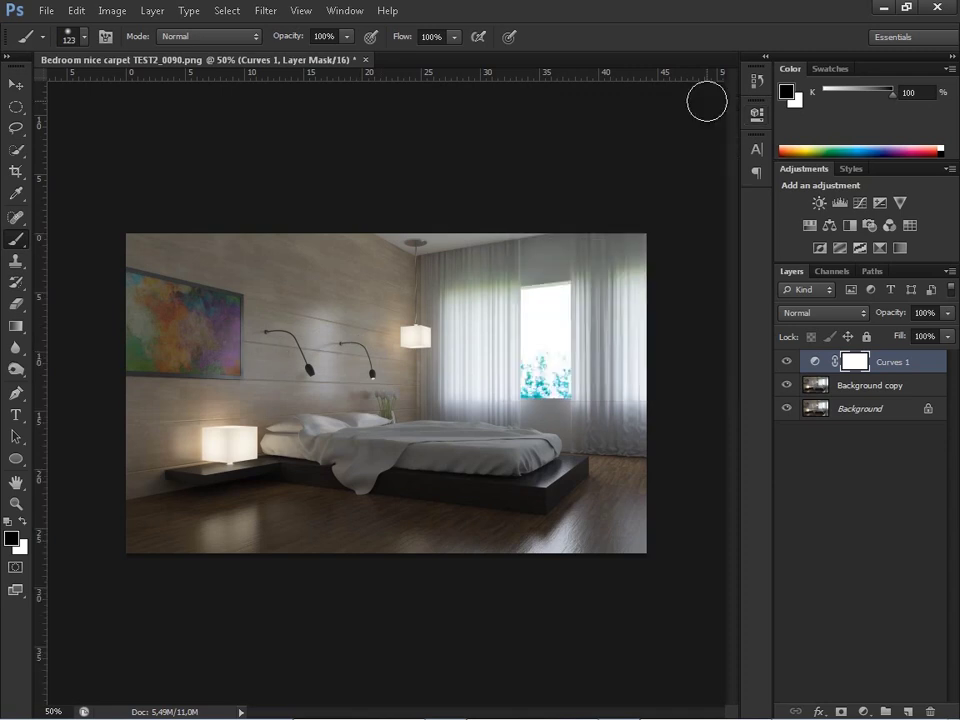
Bend the Curves 1 RGB curve into a gentle S, raising the highlights and slightly lowering the shadows.
double_click(813, 362)
left_click(677, 219)
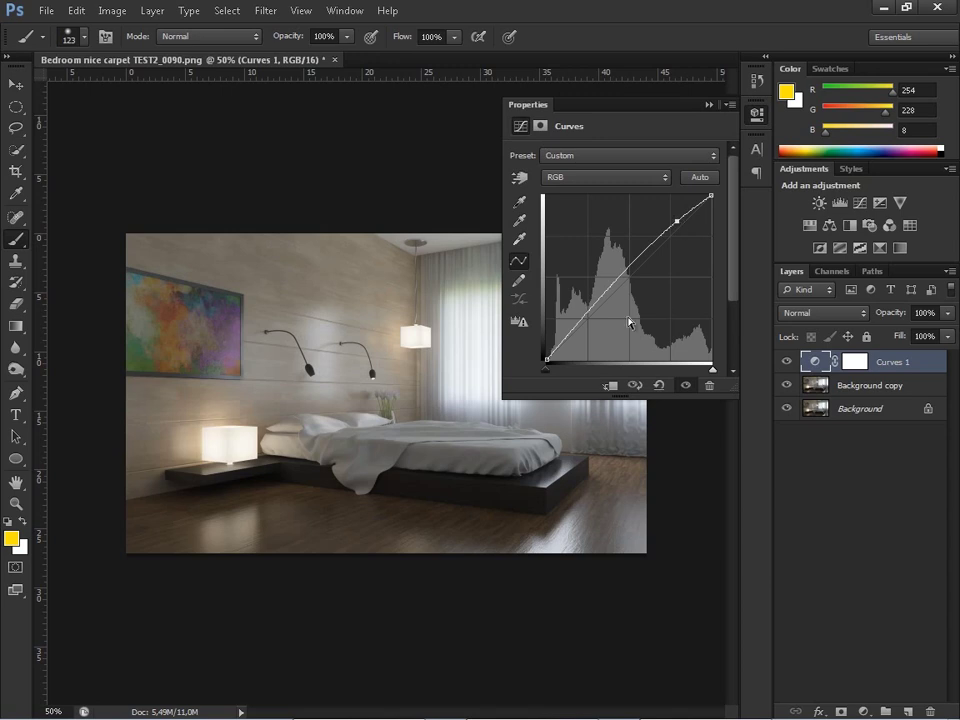
left_click_drag(577, 338, 574, 336)
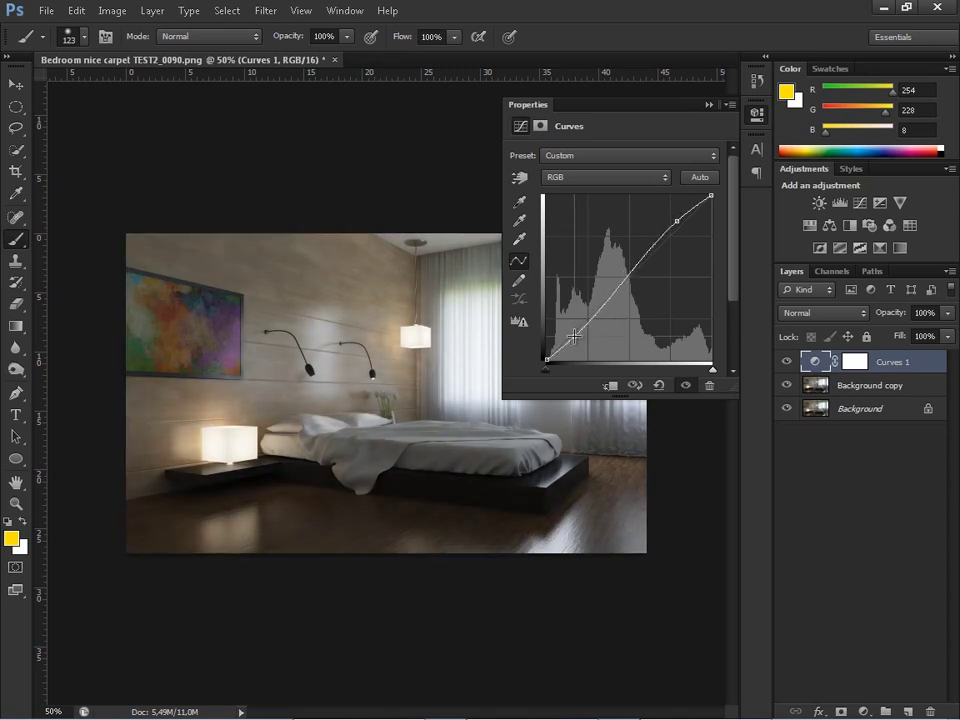
left_click(708, 105)
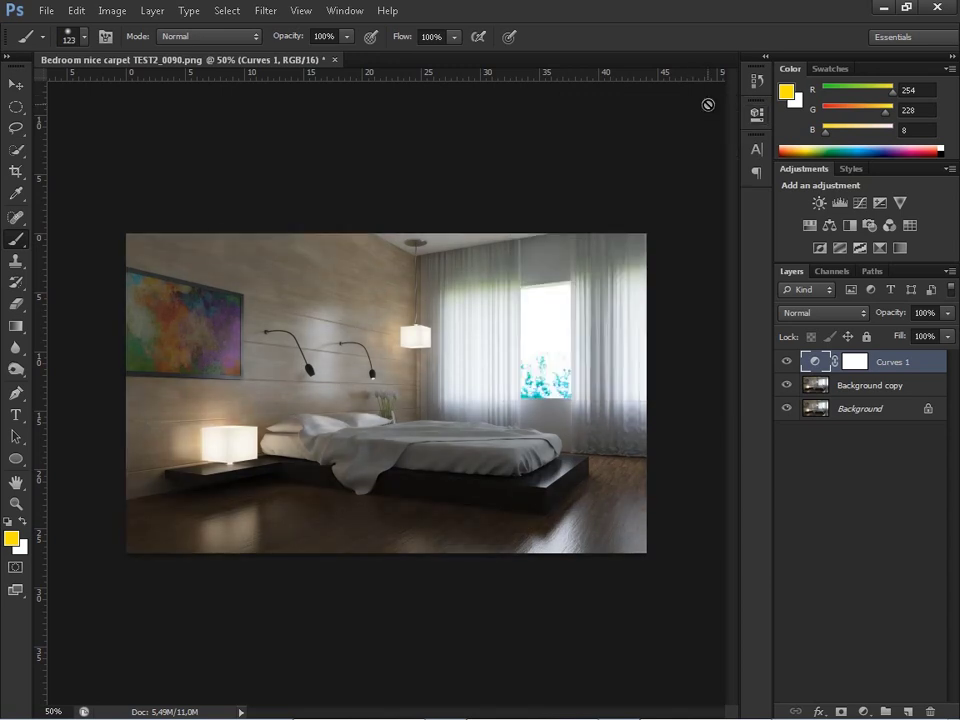
Add an Exposure adjustment layer with exposure about +0,39, offset 0 and gamma correction about 1,09.
left_click(880, 204)
left_click_drag(612, 207, 621, 237)
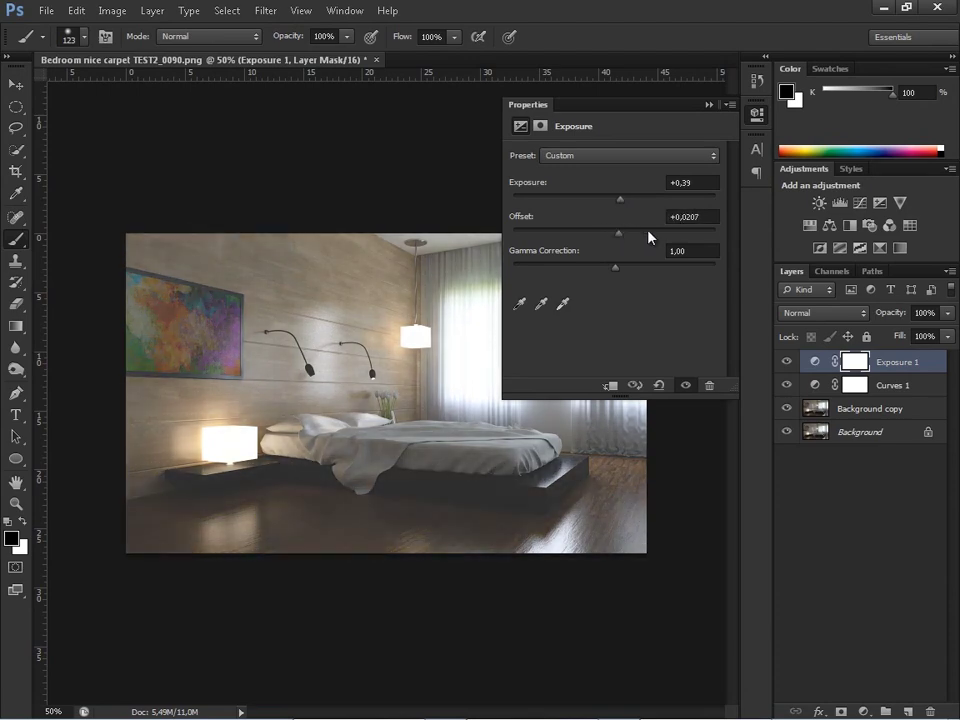
left_click(690, 216)
type("0")
mouse_move(615, 273)
left_mouse_down()
mouse_move(632, 272)
mouse_move(595, 268)
mouse_move(608, 268)
left_mouse_up()
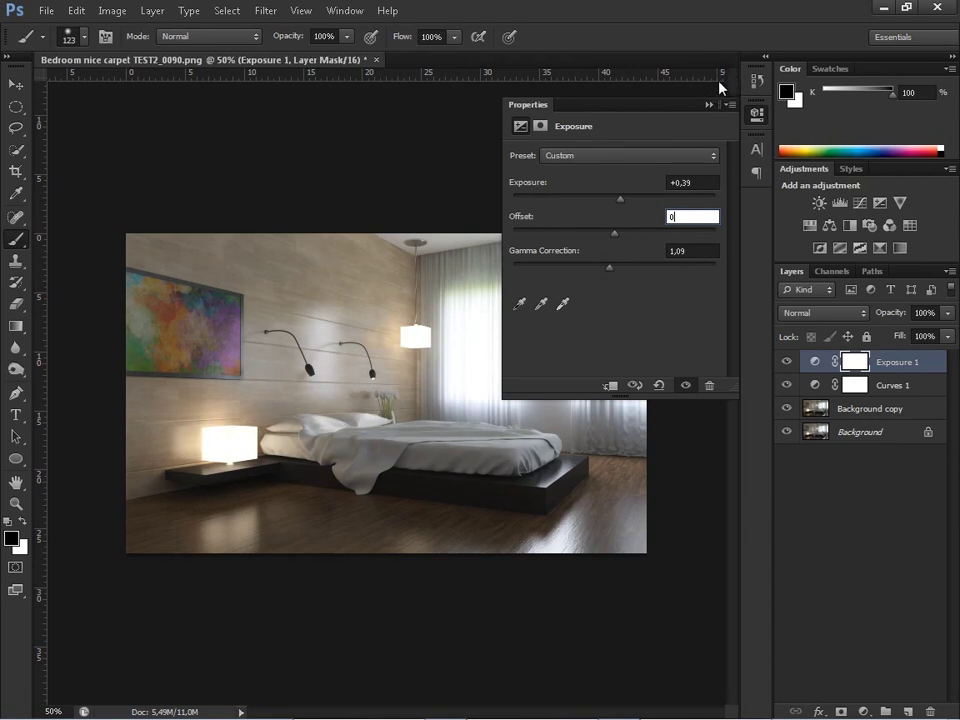
left_click(707, 103)
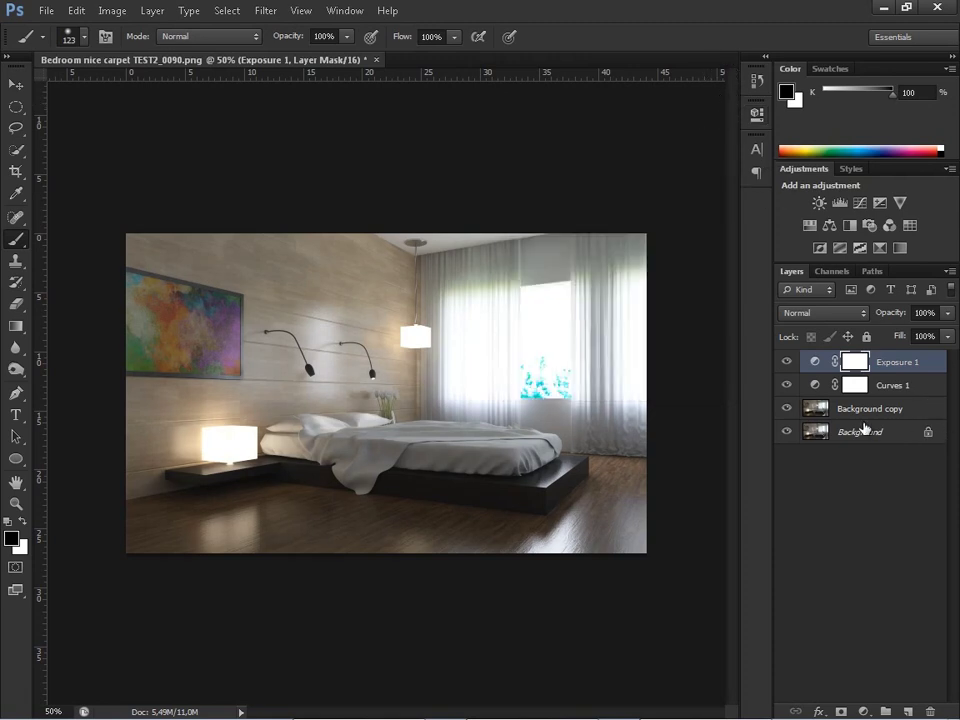
Raise the highlights of the Red channel curve in the Curves 1 adjustment layer.
double_click(818, 386)
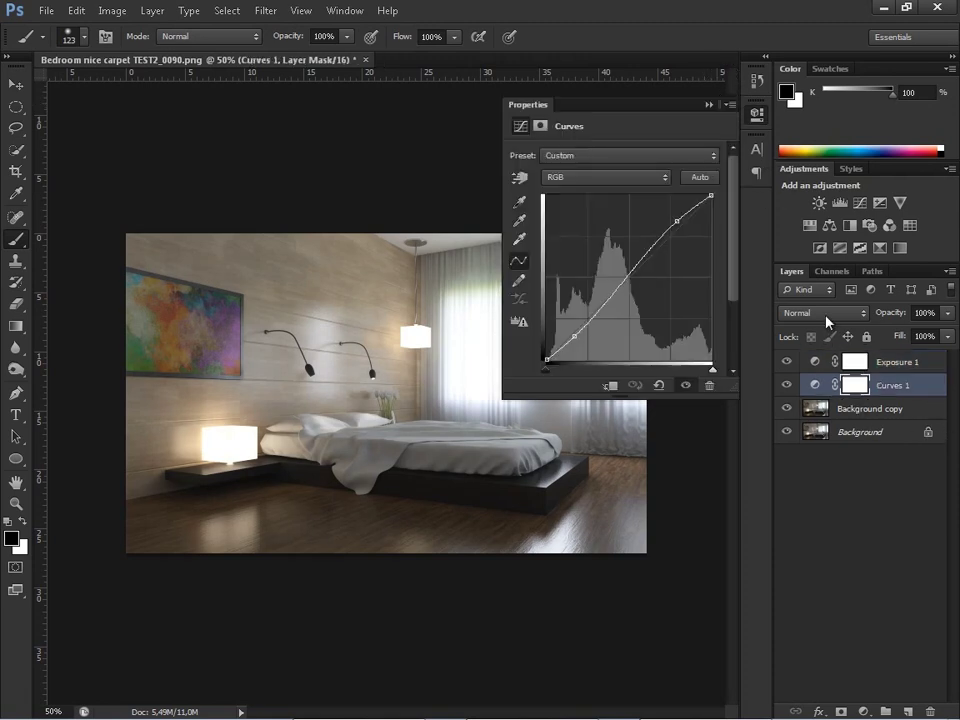
left_click(630, 177)
left_click(586, 208)
left_click(667, 231)
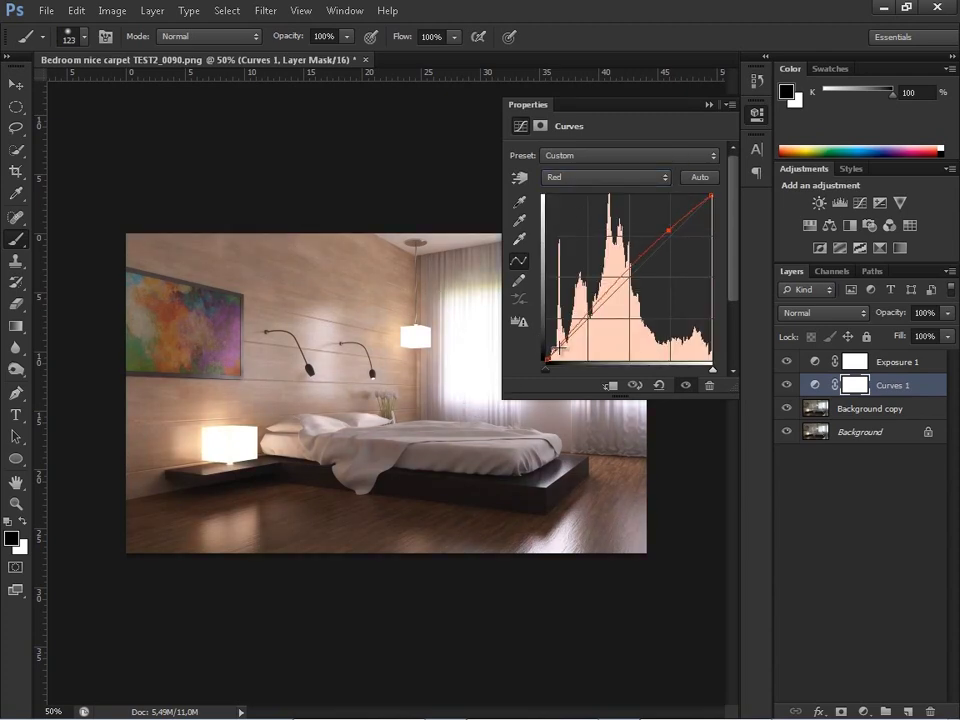
Shape the Green channel curve of Curves 1 into a slight S, raising the highlights and lowering the shadows.
left_click(576, 178)
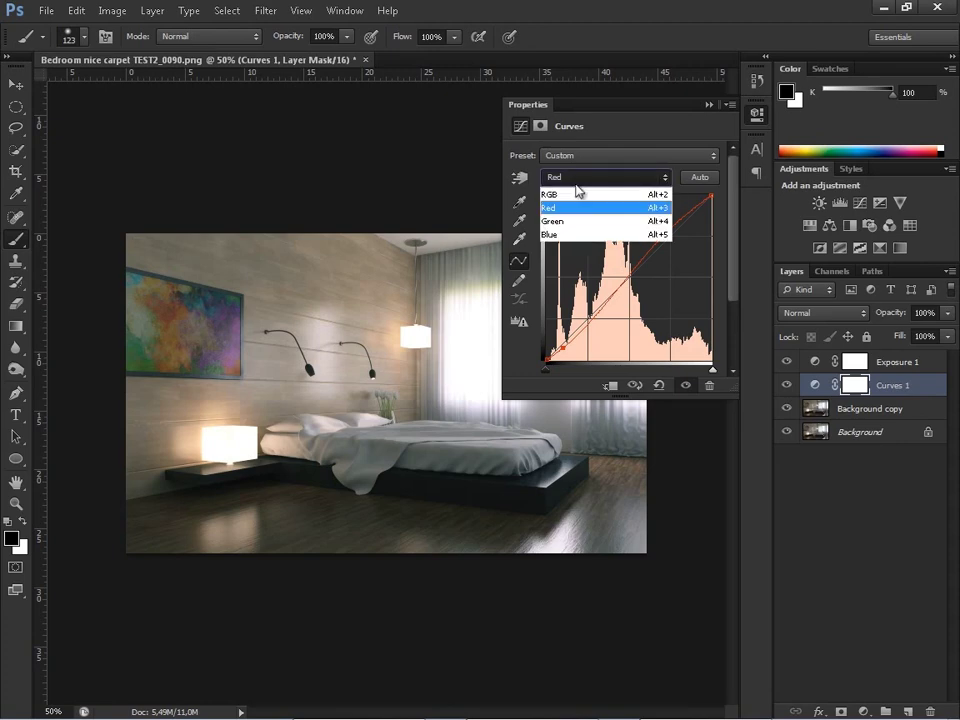
left_click(585, 220)
left_click_drag(670, 240, 665, 233)
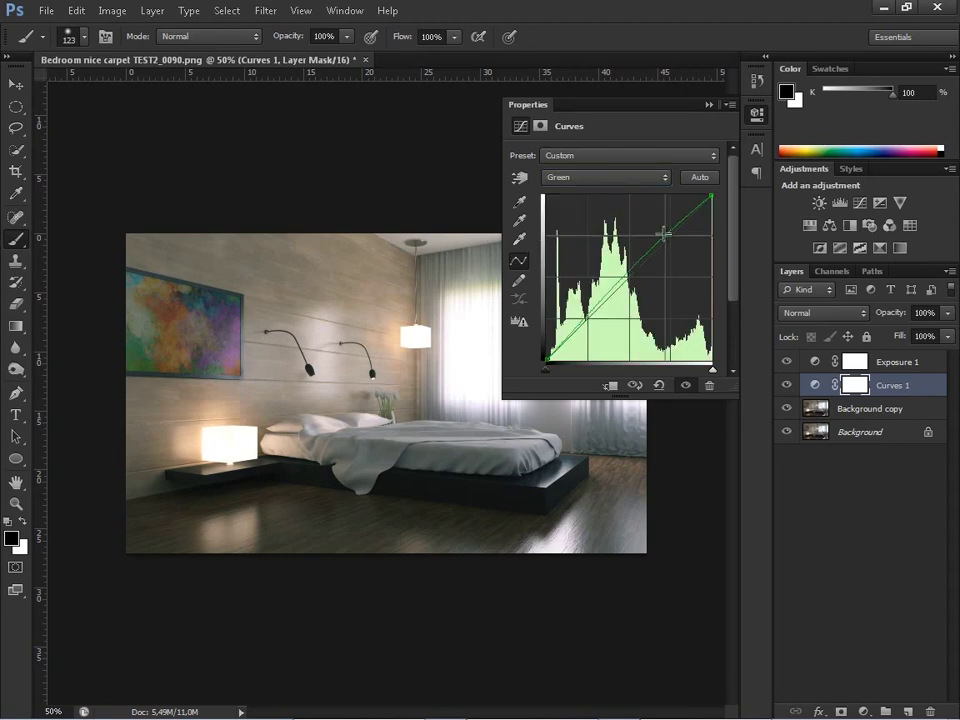
left_click_drag(559, 345, 567, 348)
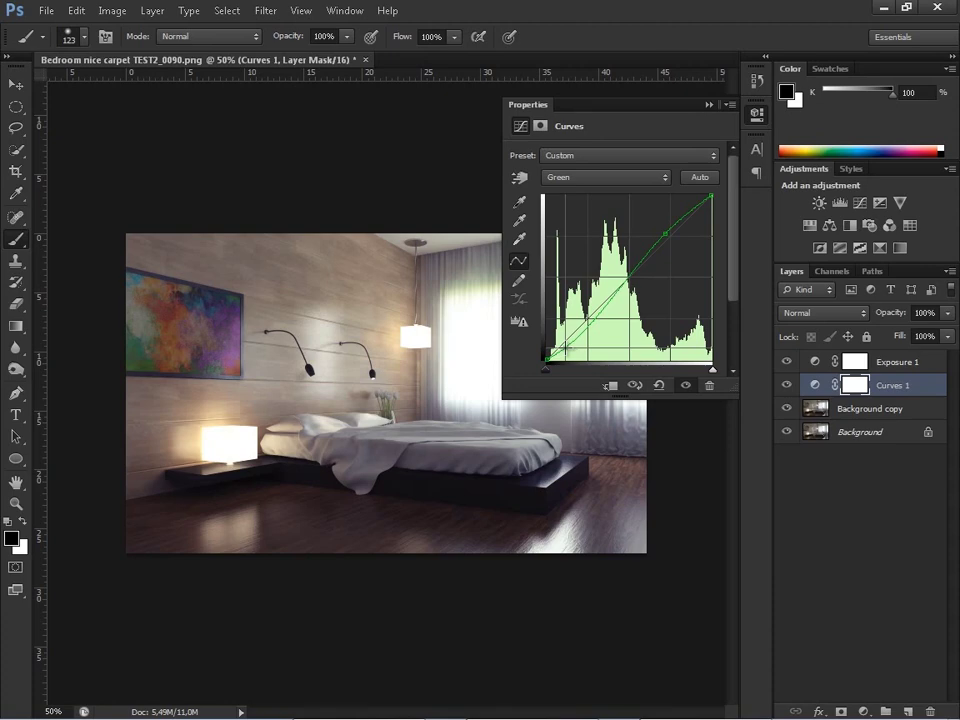
left_click(708, 104)
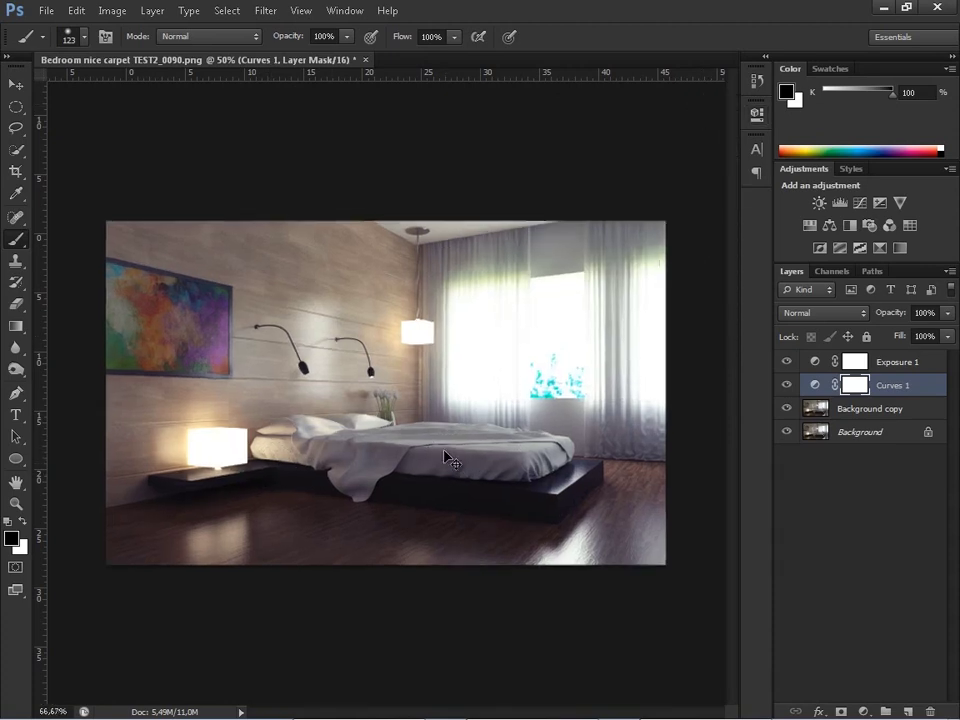
Add a Black & White adjustment layer directly above Curves 1 and apply the Green Filter preset.
key("ctrl+plus")
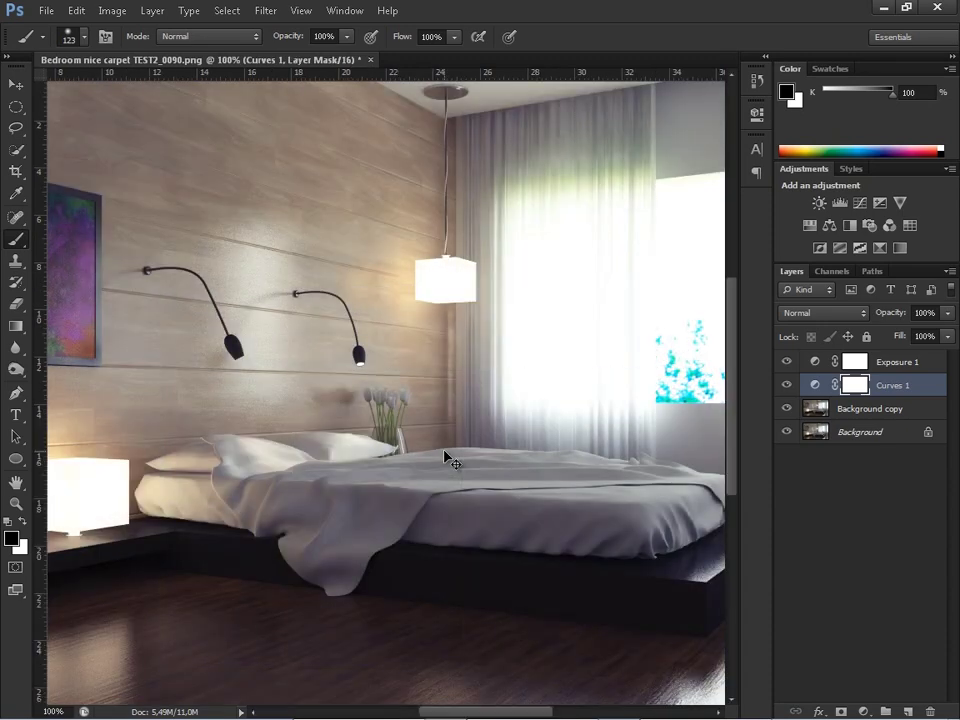
key("ctrl+plus")
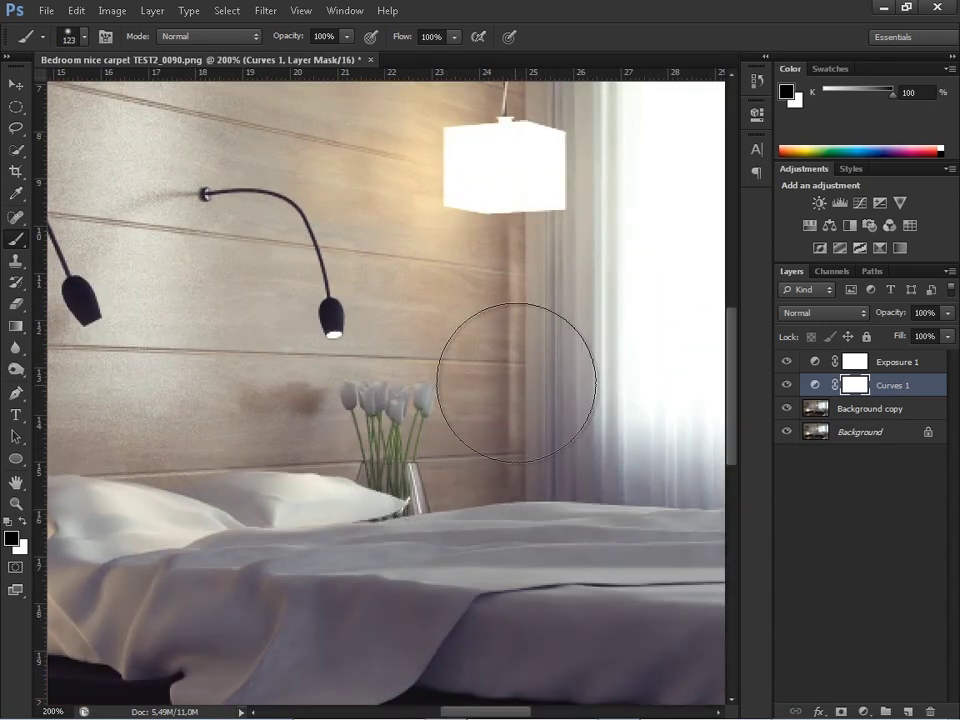
left_click_drag(571, 371, 399, 414)
mouse_move(516, 438)
left_mouse_down()
mouse_move(251, 414)
mouse_move(358, 407)
left_mouse_up()
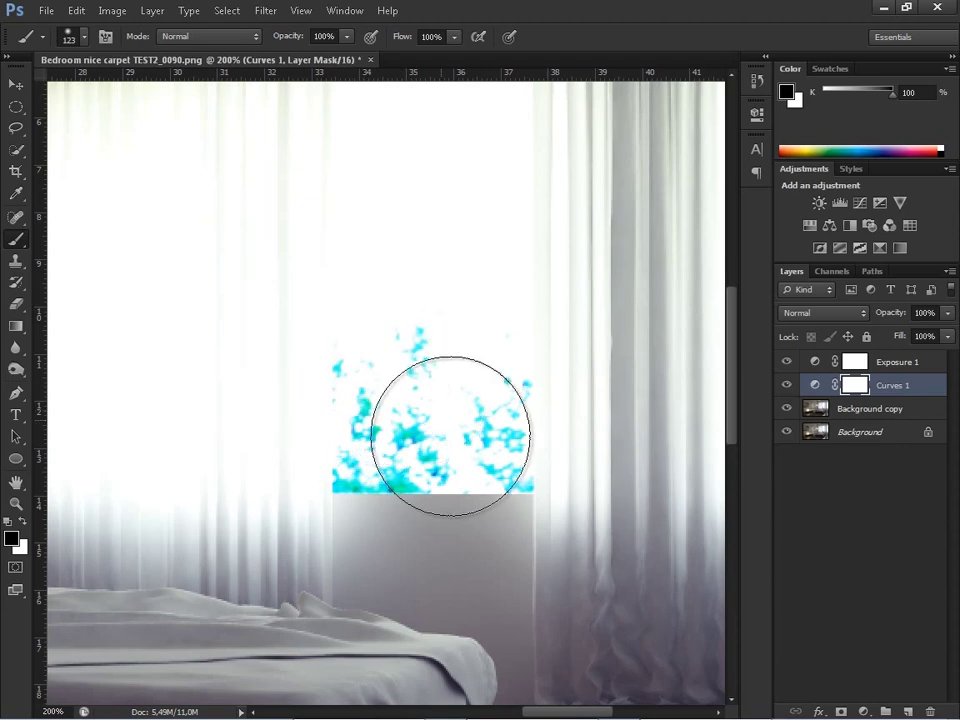
left_click(849, 226)
left_click(850, 229)
left_click(610, 156)
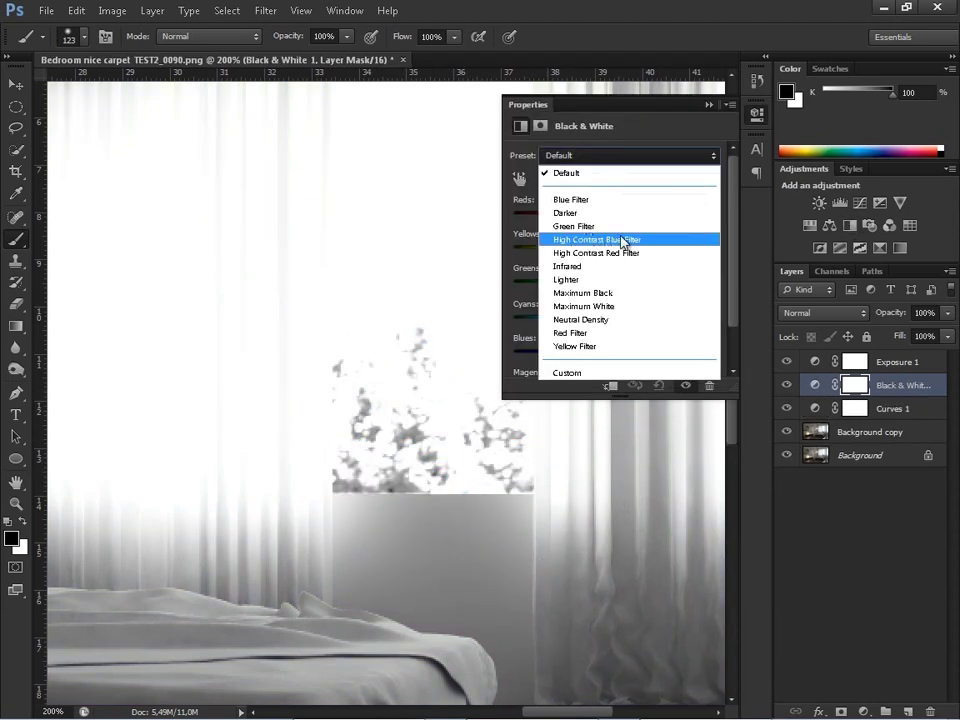
left_click(618, 227)
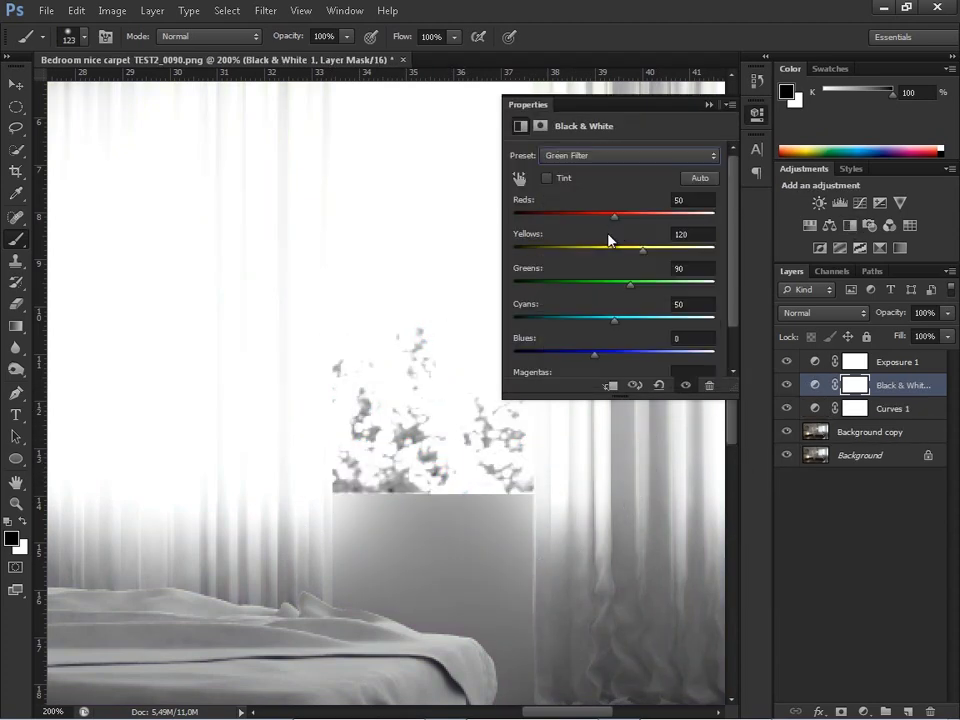
left_click(707, 104)
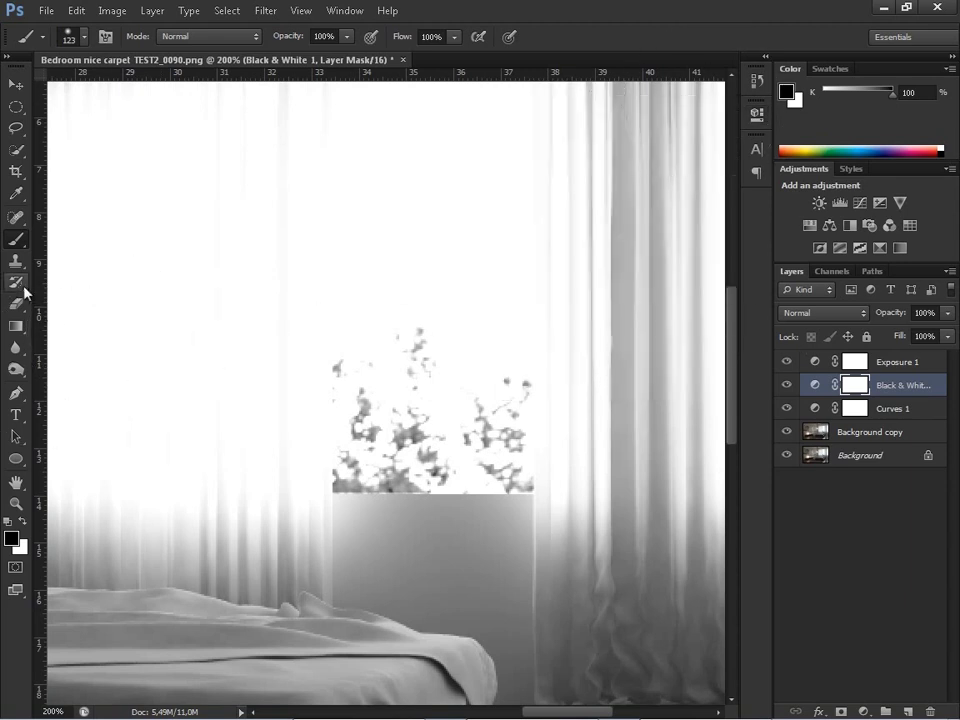
Fill the Black & White layer's mask with black using the Paint Bucket tool.
left_click(21, 326)
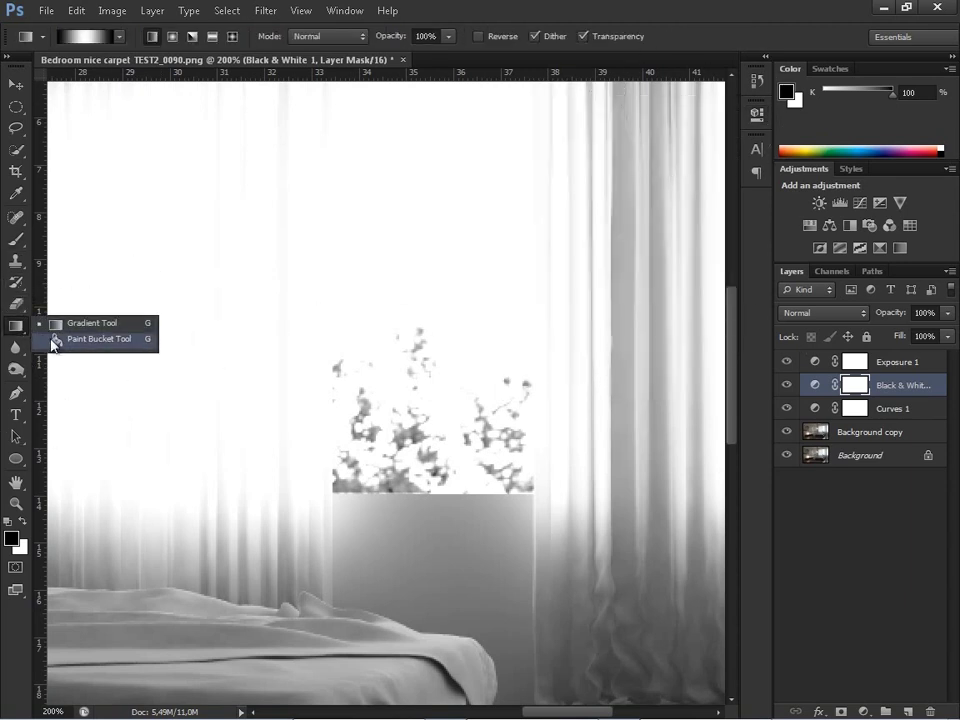
left_click(56, 340)
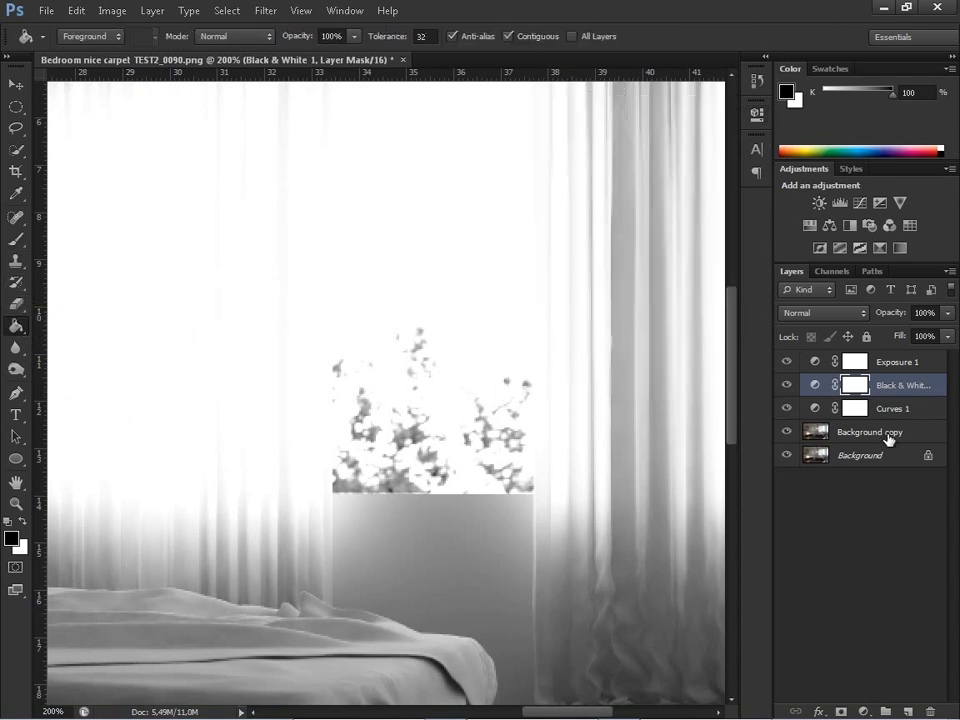
left_click(479, 379)
Paint white on the Black & White mask over the cyan foliage in the window with the 123 px soft brush.
left_click(16, 240)
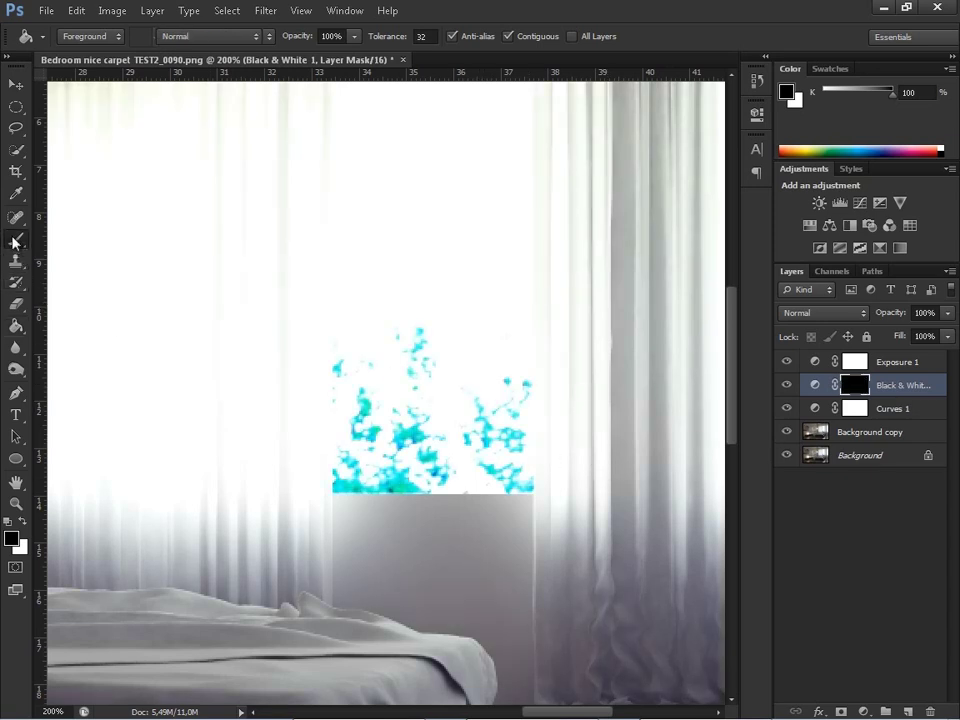
left_click(26, 529)
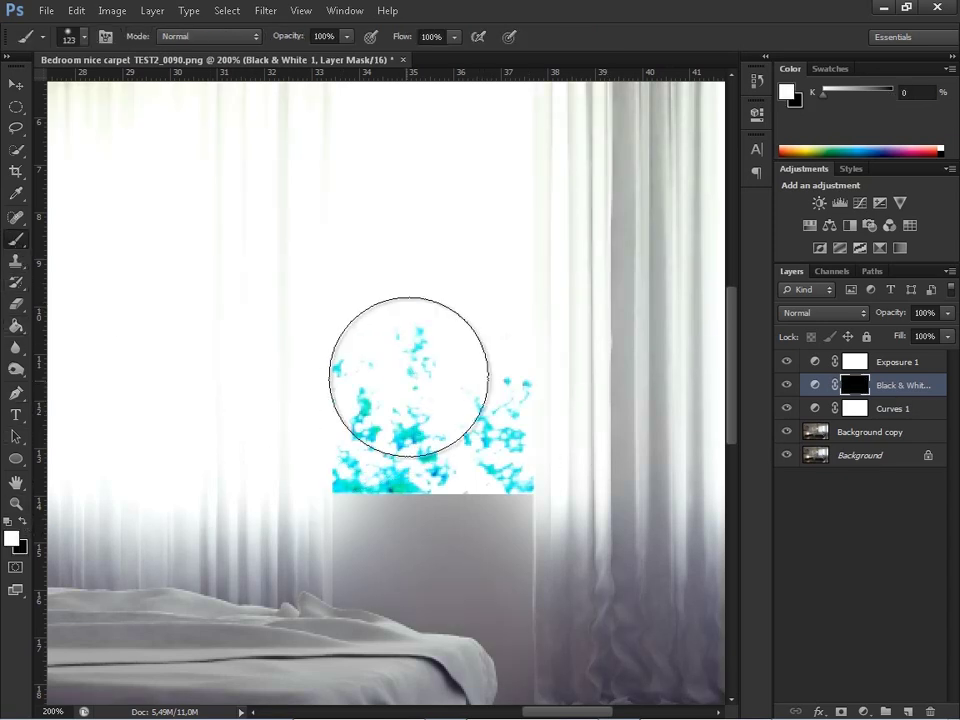
mouse_move(421, 385)
left_mouse_down()
mouse_move(390, 424)
mouse_move(463, 407)
mouse_move(484, 465)
mouse_move(420, 465)
mouse_move(390, 478)
mouse_move(381, 392)
mouse_move(399, 508)
mouse_move(418, 458)
mouse_move(476, 437)
mouse_move(471, 384)
mouse_move(465, 490)
mouse_move(358, 504)
mouse_move(364, 384)
mouse_move(536, 467)
mouse_move(515, 414)
mouse_move(493, 535)
mouse_move(485, 403)
left_mouse_up()
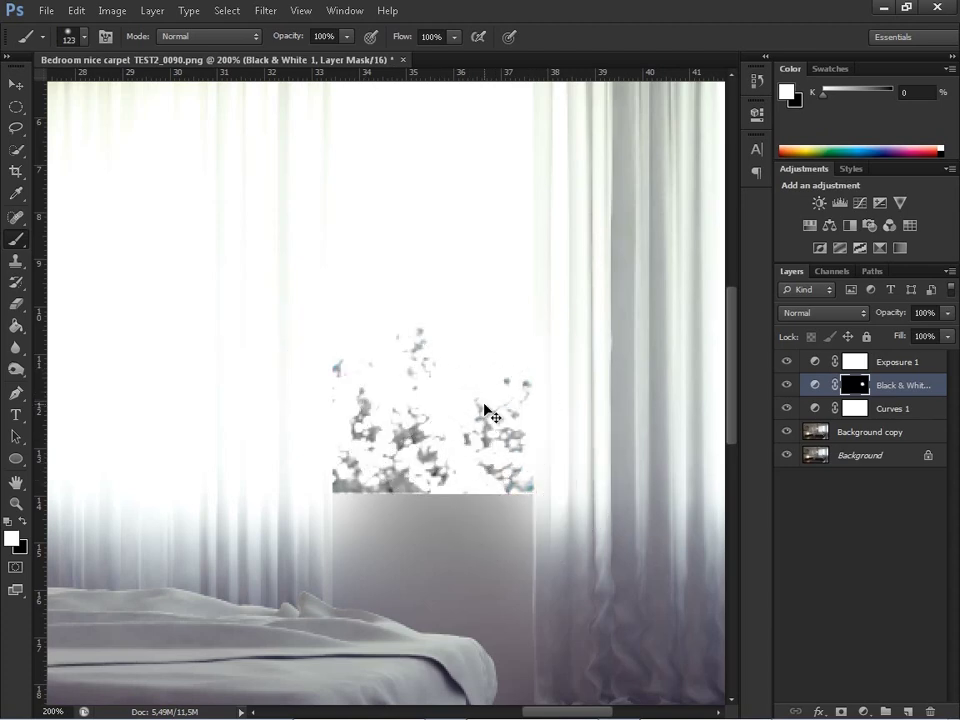
Paint white on the Black & White mask over the green-tinted upper parts of both curtains.
key("ctrl+minus")
key("ctrl+minus")
key("ctrl+plus")
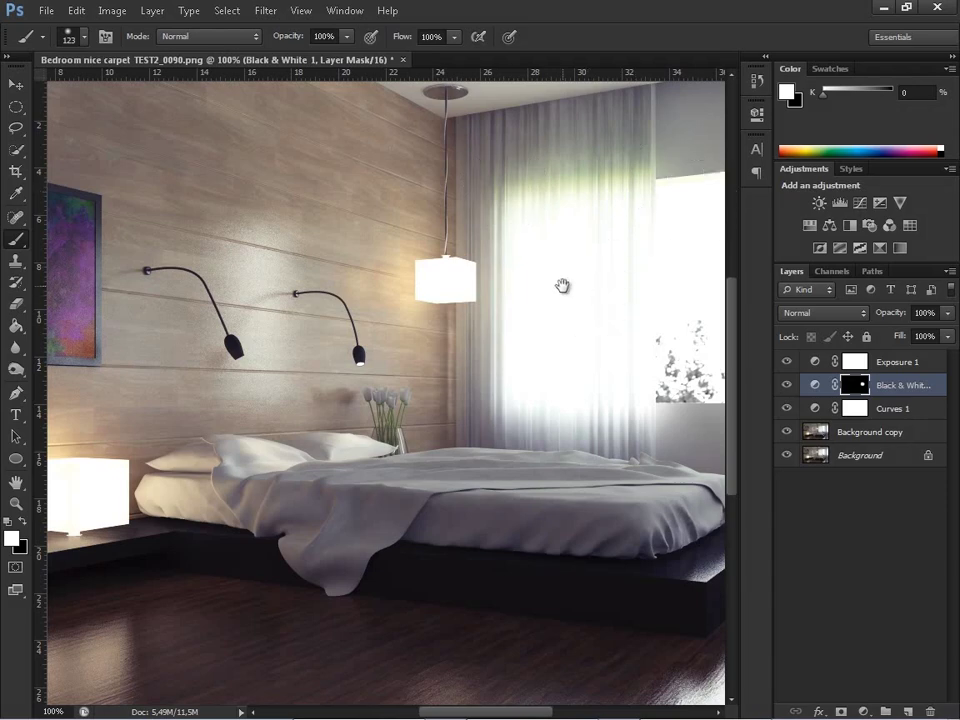
left_click_drag(424, 354, 385, 381)
left_click_drag(521, 318, 386, 381)
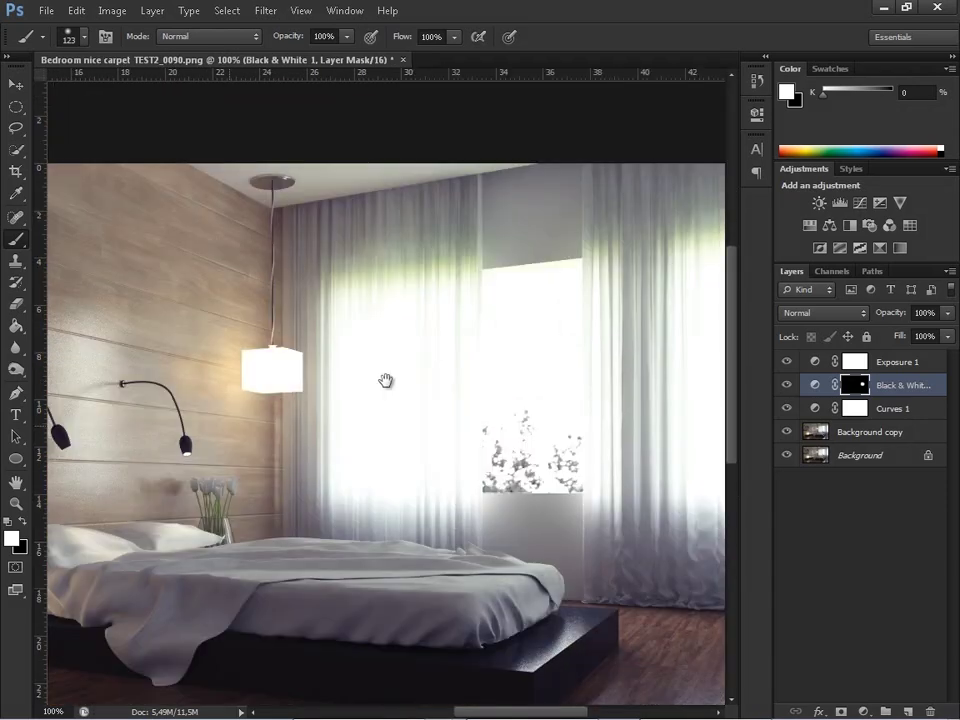
mouse_move(328, 266)
left_mouse_down()
mouse_move(469, 255)
mouse_move(364, 282)
left_mouse_up()
mouse_move(533, 330)
left_mouse_down()
mouse_move(459, 349)
mouse_move(528, 324)
mouse_move(536, 266)
mouse_move(531, 272)
mouse_move(632, 257)
mouse_move(649, 244)
left_mouse_up()
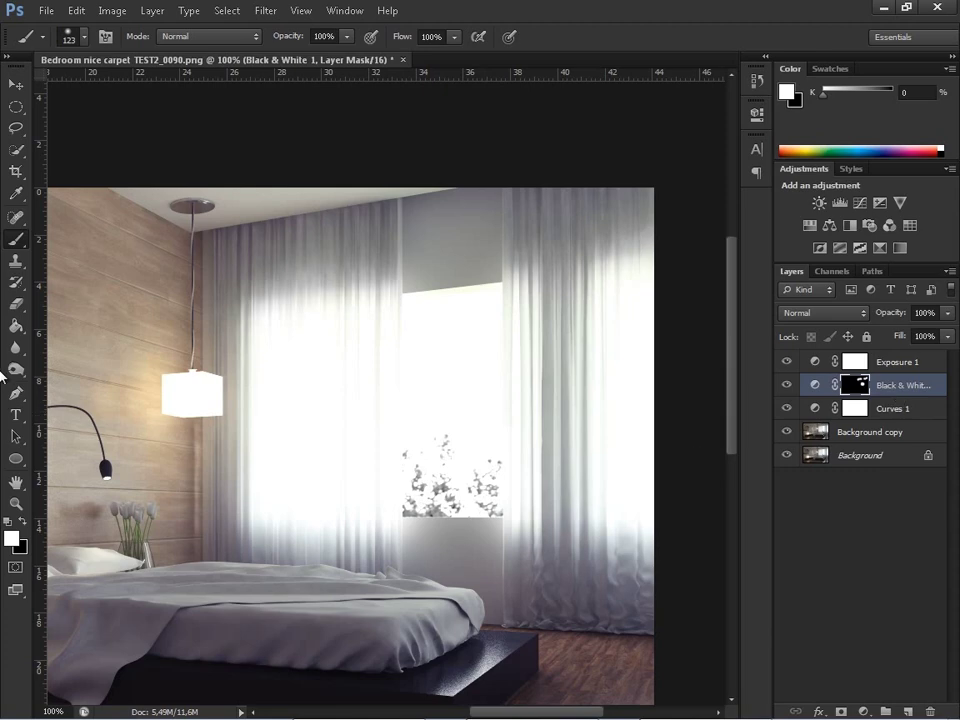
Paint black over the window foliage on the Black & White mask with a 174 px soft brush at 50% opacity.
left_click(26, 522)
right_click(410, 470)
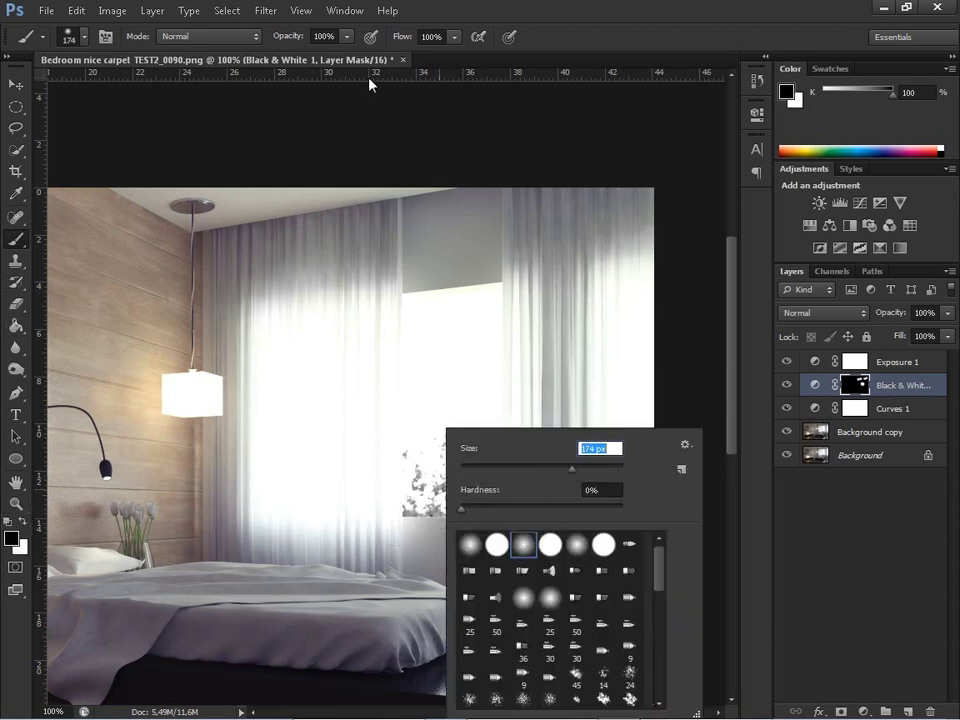
left_click(326, 36)
type("50")
key("Return")
mouse_move(386, 450)
left_mouse_down()
mouse_move(407, 471)
mouse_move(448, 468)
mouse_move(508, 489)
mouse_move(414, 514)
left_mouse_up()
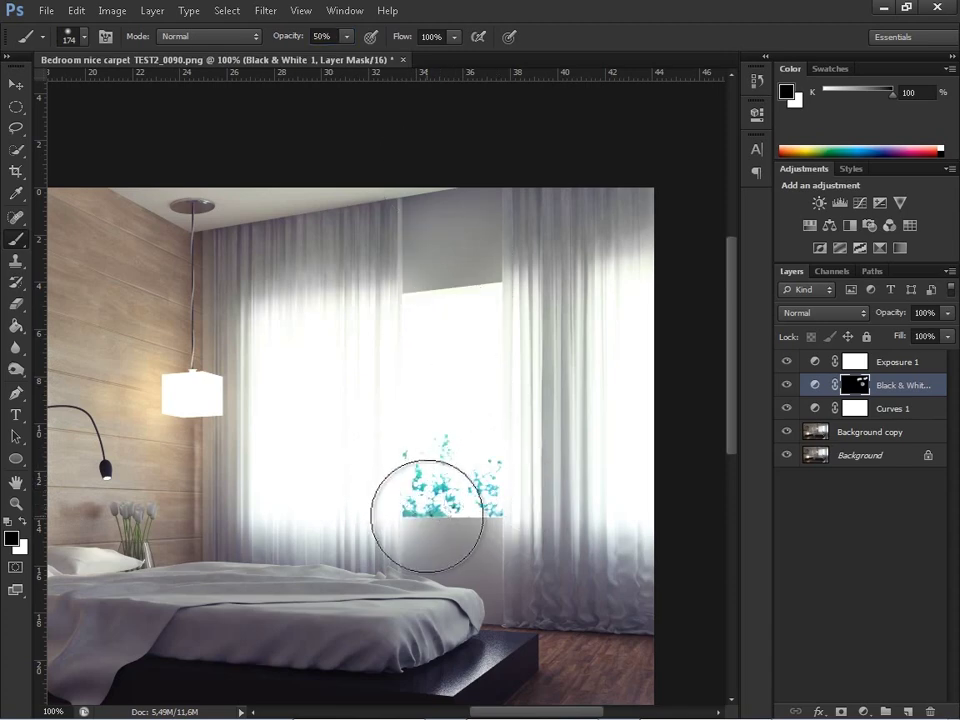
Paint white over the window foliage on the Black & White mask with brush opacity 30% to soften its colour.
left_click(24, 523)
right_click(458, 405)
left_click(320, 37)
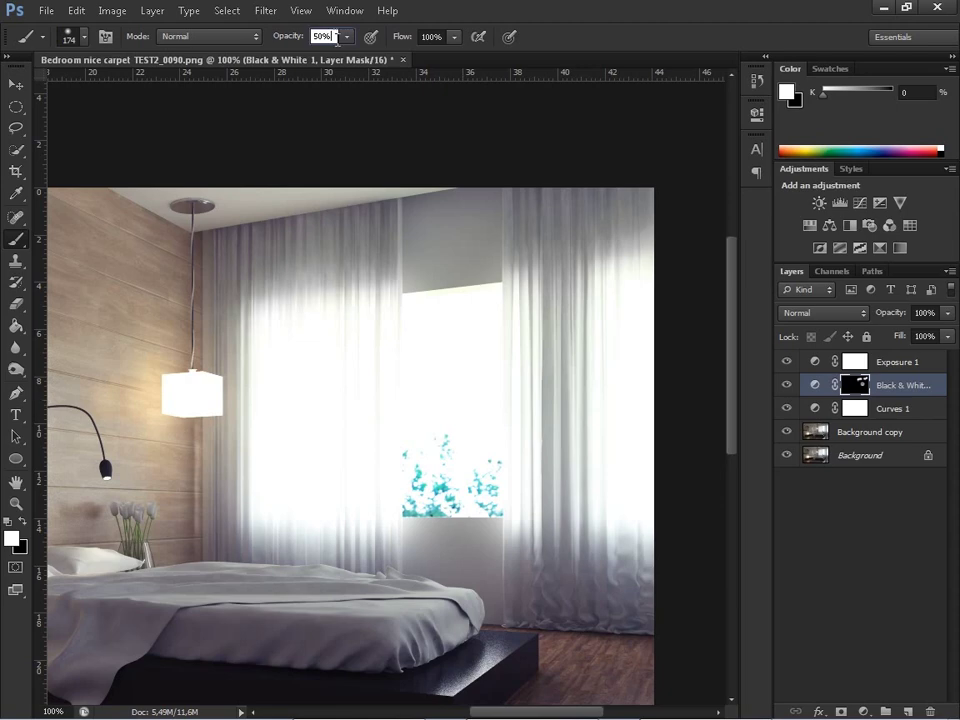
type("30")
key("Return")
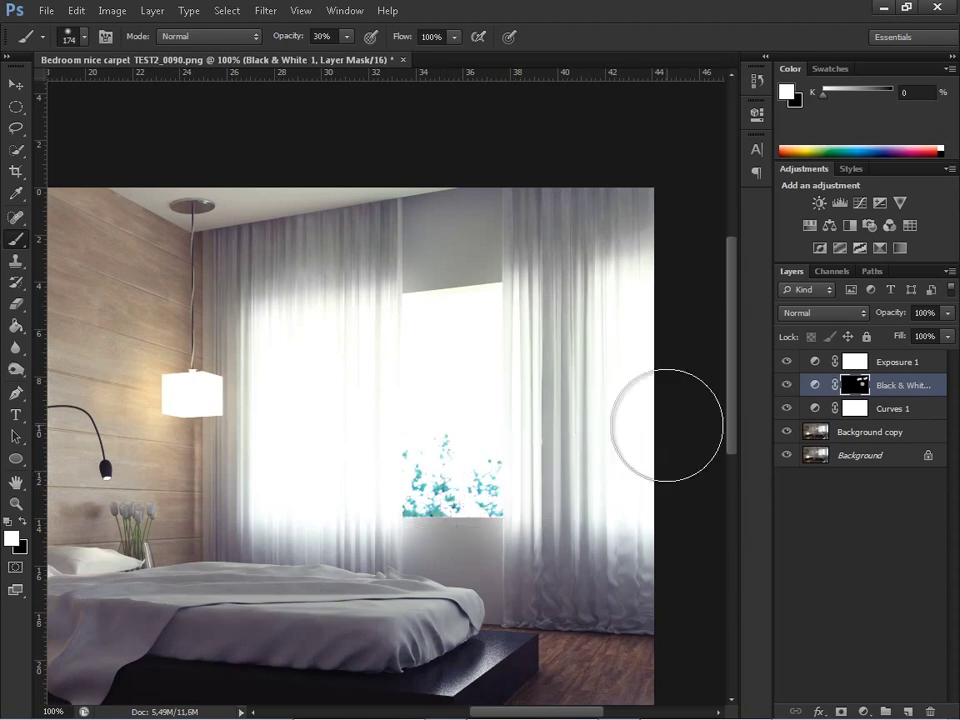
Compare the image with the Black & White layer hidden and shown, and paint white at 100% opacity over the curtains on its mask.
scroll(667, 425, "down", 2, "alt")
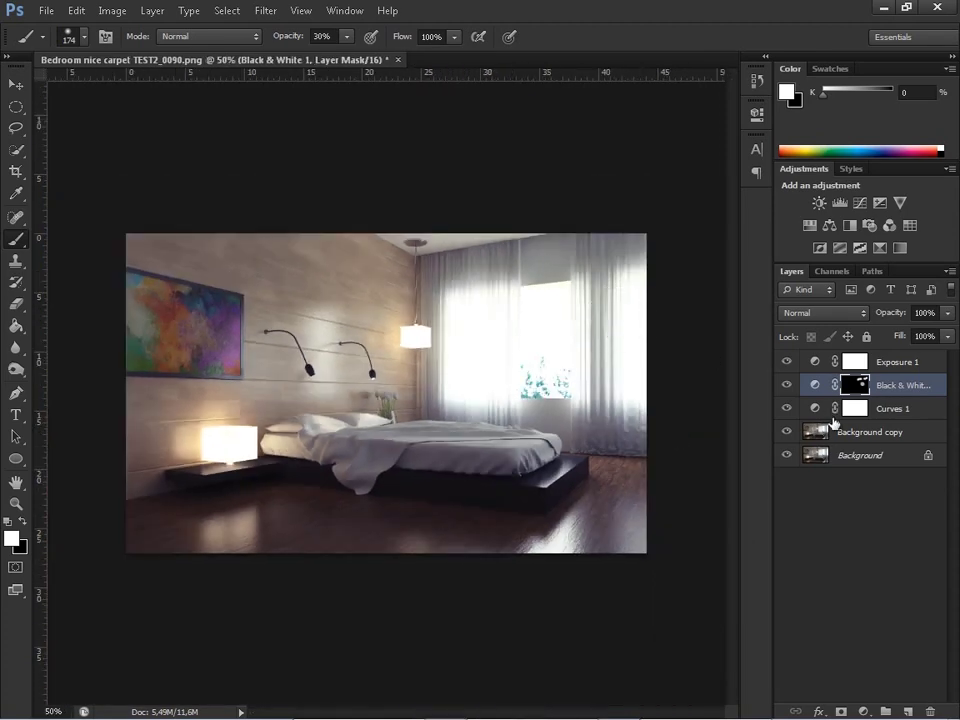
left_click(785, 386)
left_click(785, 386)
left_click(785, 386)
left_click(785, 386)
mouse_move(620, 303)
left_mouse_down()
mouse_move(589, 259)
mouse_move(481, 286)
left_mouse_up()
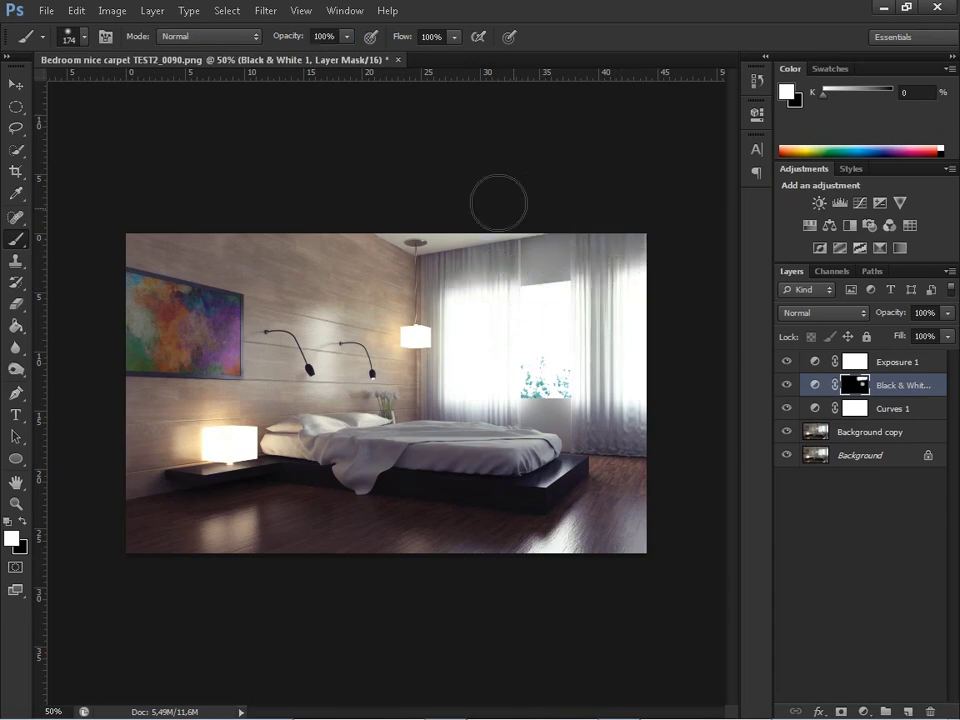
Create an empty layer above Background copy and sample the pale yellow glow at the bedside lamp's edge (fff3bf) as foreground colour.
left_click(840, 432)
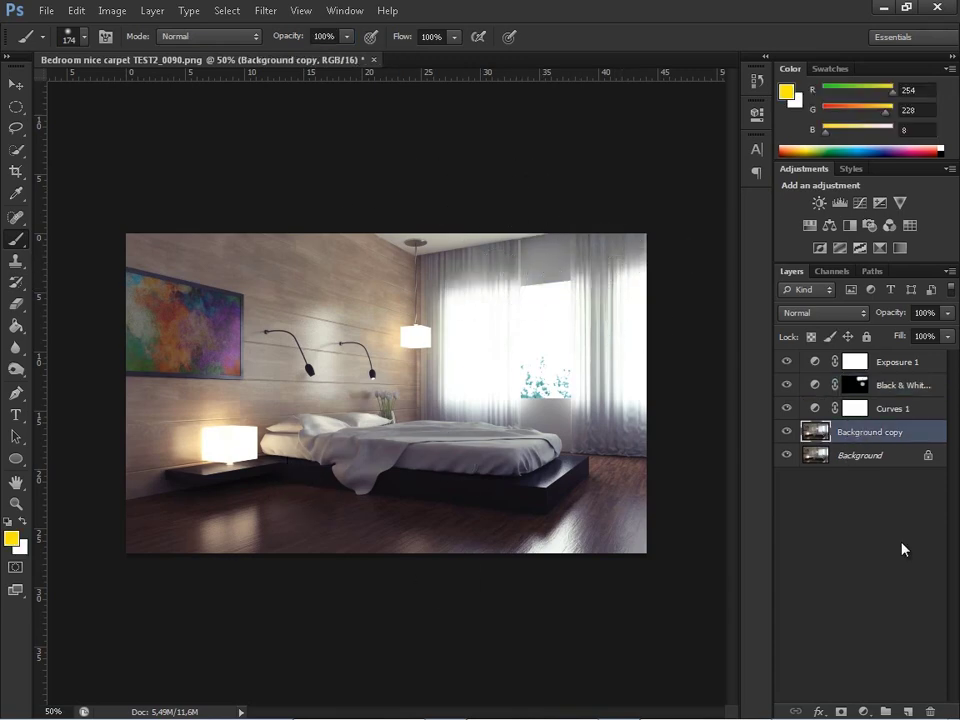
left_click(906, 709)
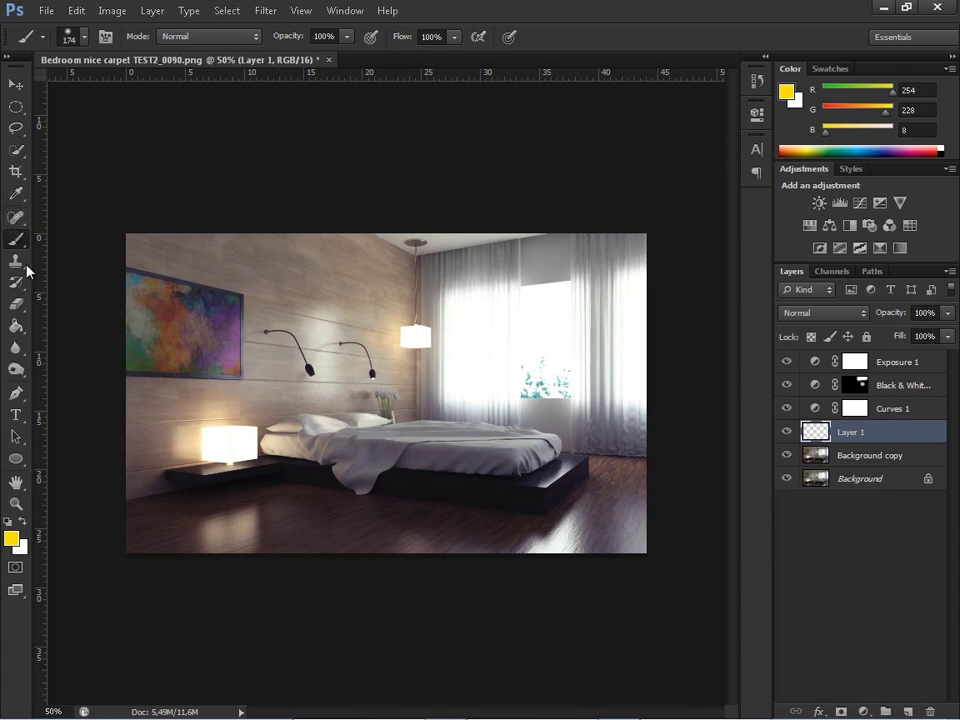
left_click(12, 539)
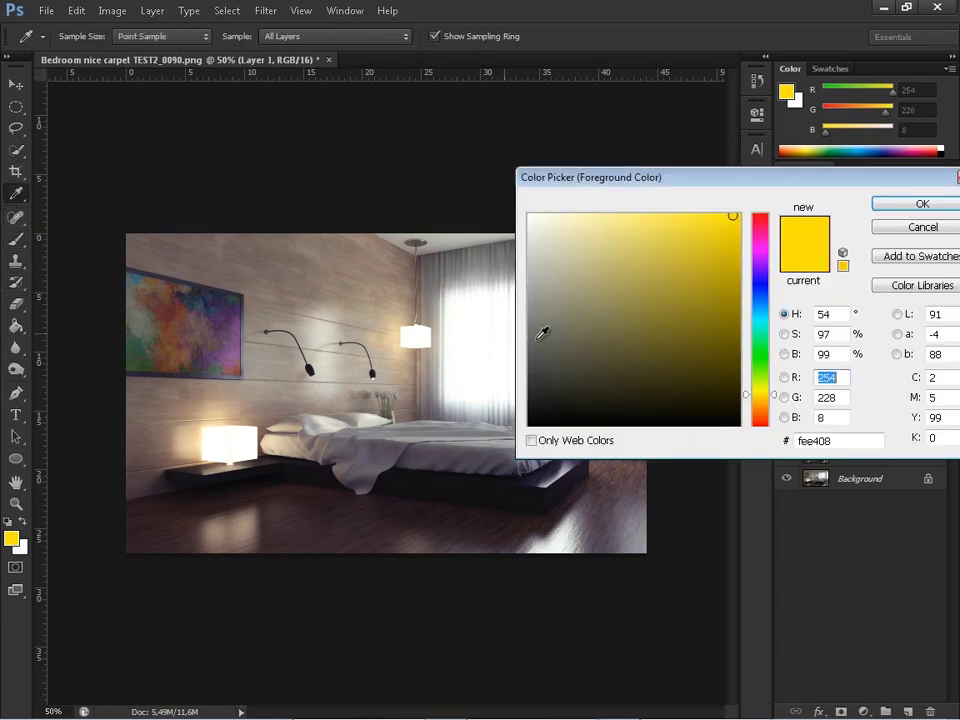
left_click(208, 432)
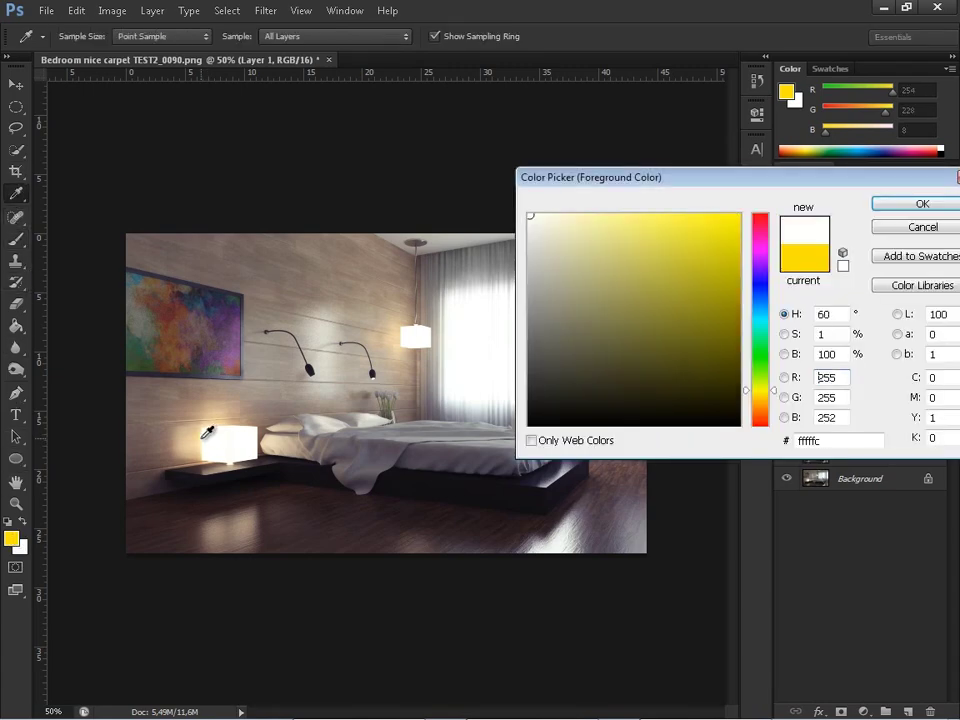
left_click(207, 433)
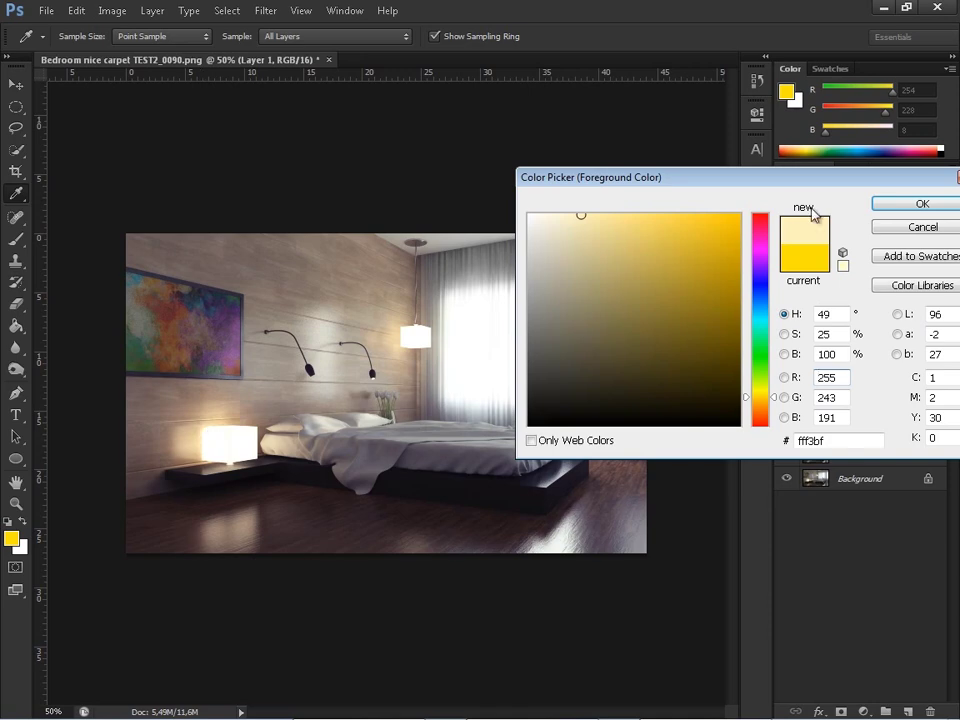
left_click(918, 204)
Shift the foreground colour to a warmer light orange, RGB 255, 207, 131.
left_click(12, 539)
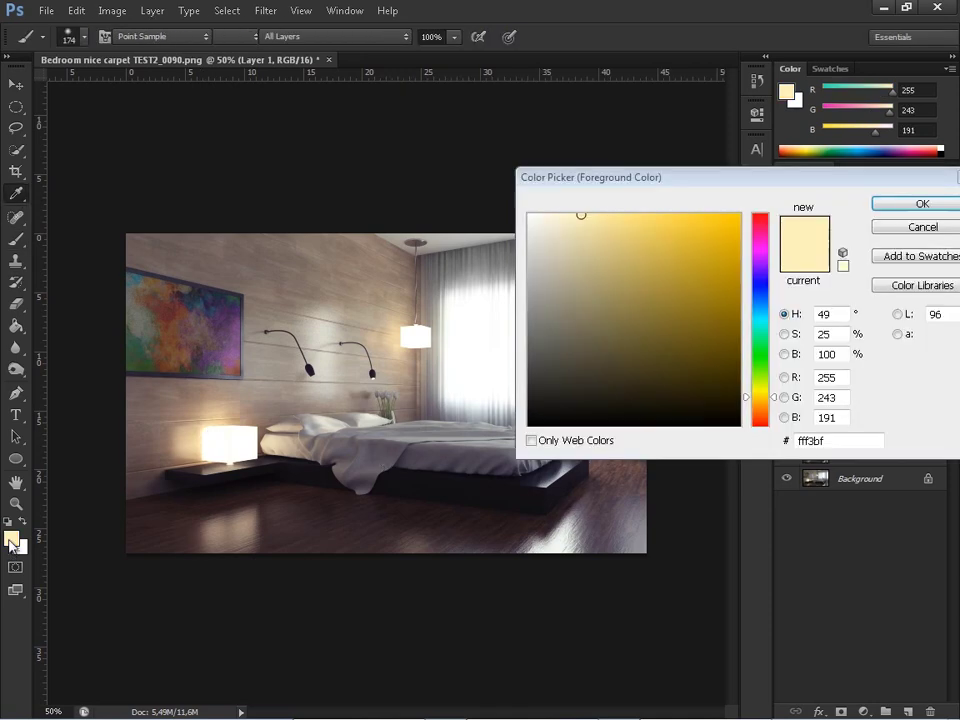
left_click_drag(763, 397, 766, 403)
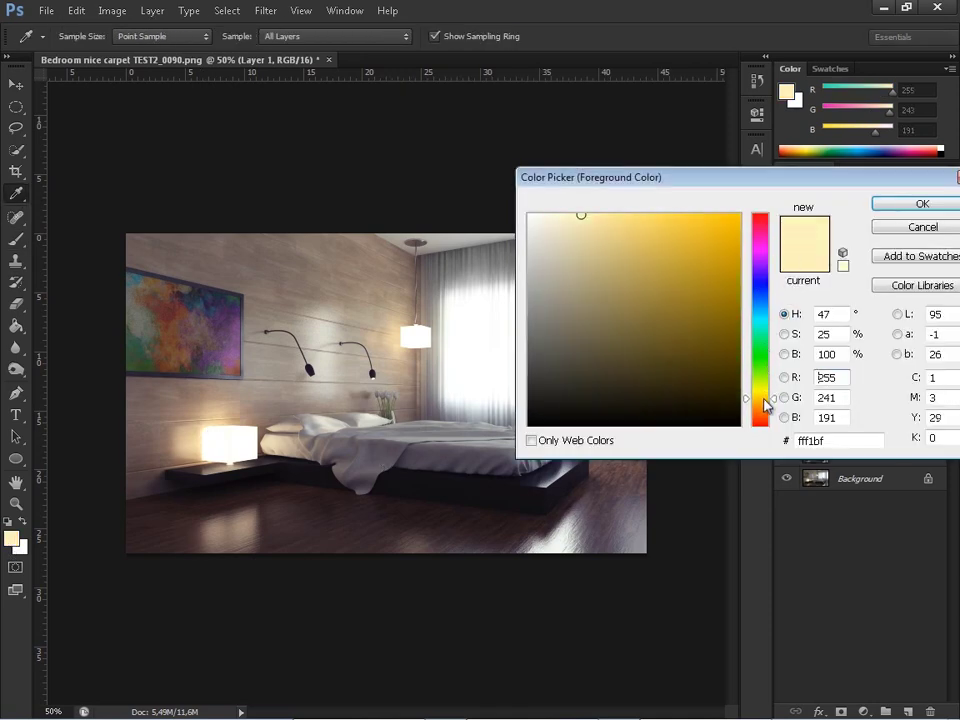
left_click_drag(614, 231, 630, 213)
left_click_drag(771, 399, 767, 404)
left_click(898, 208)
Paint a soft orange glow over the bedside lamp on the new layer with a 411 px brush at 0% hardness.
key("b")
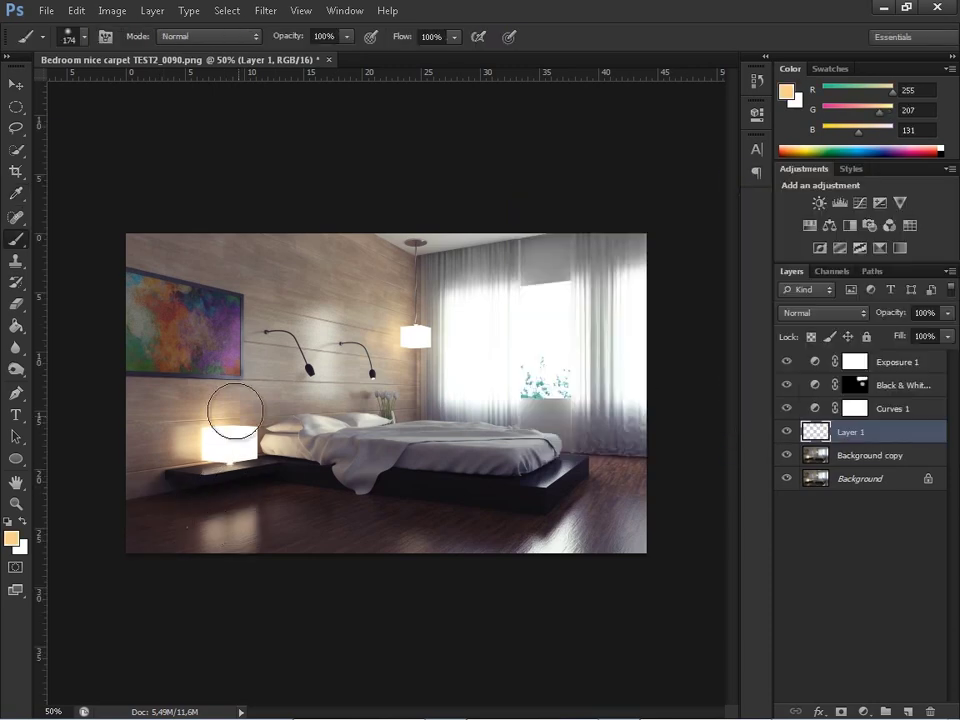
right_click(177, 306)
left_click_drag(379, 447, 382, 447)
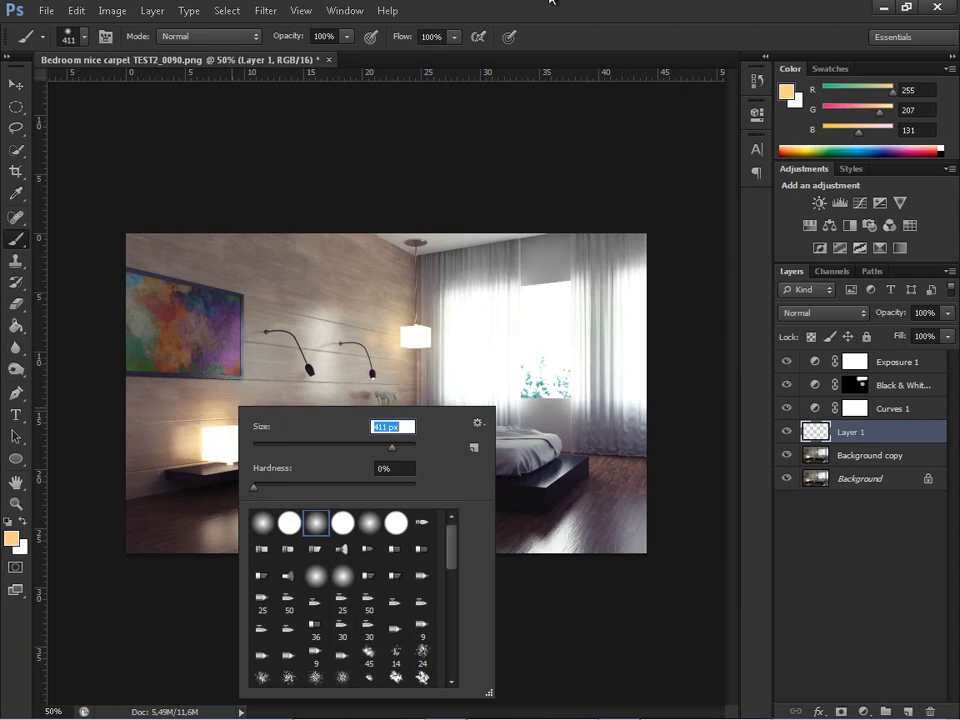
key("Return")
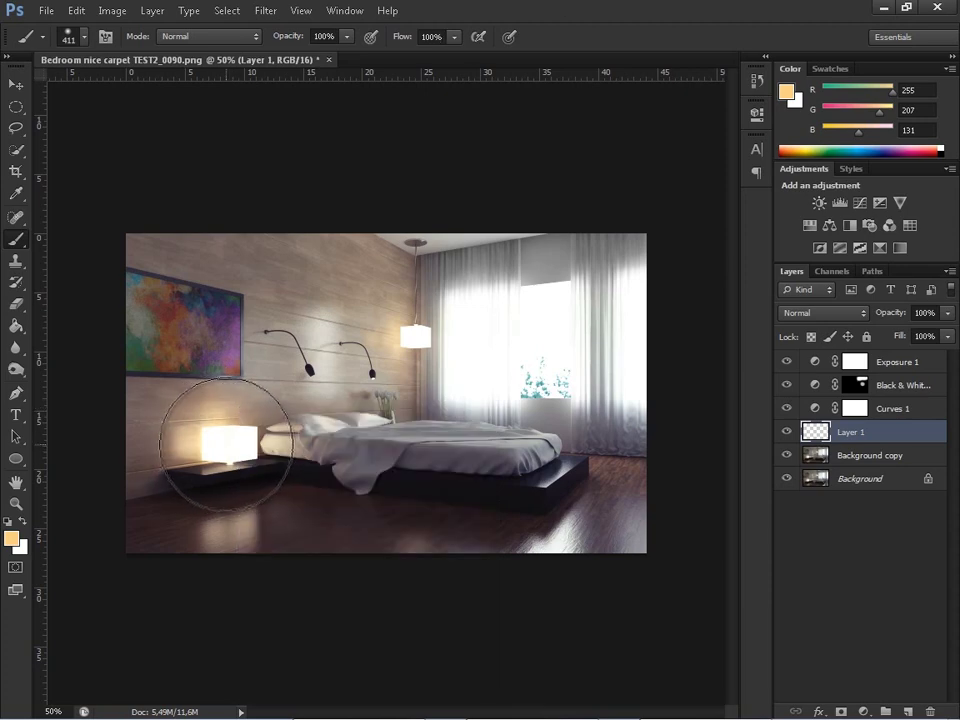
left_click(231, 438)
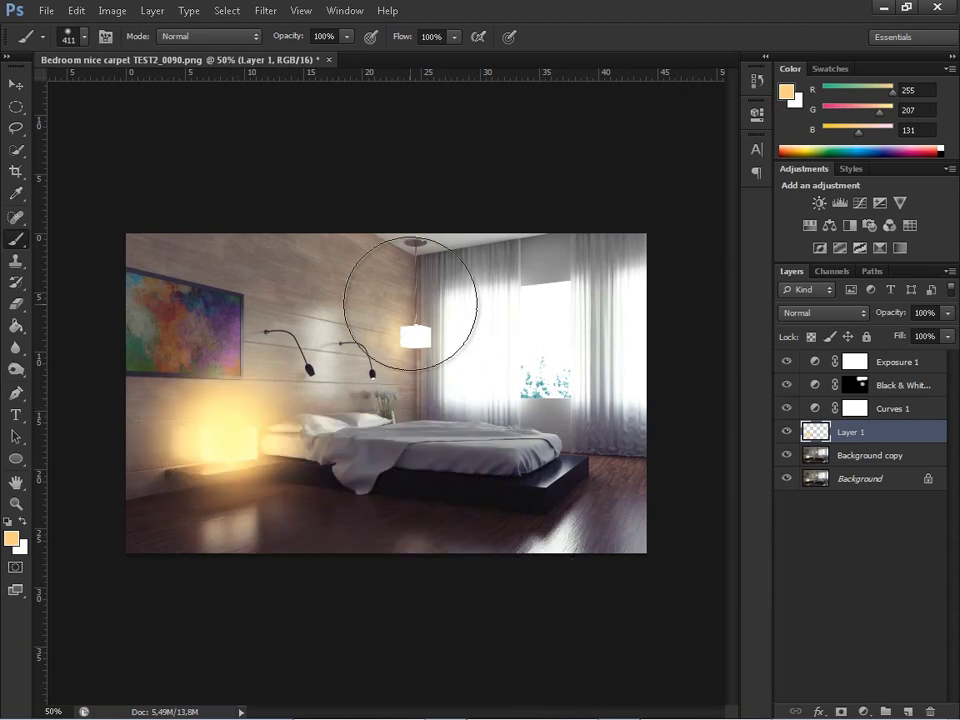
Paint a smaller orange glow over the hanging lamp with a 191 px soft brush.
right_click(416, 303)
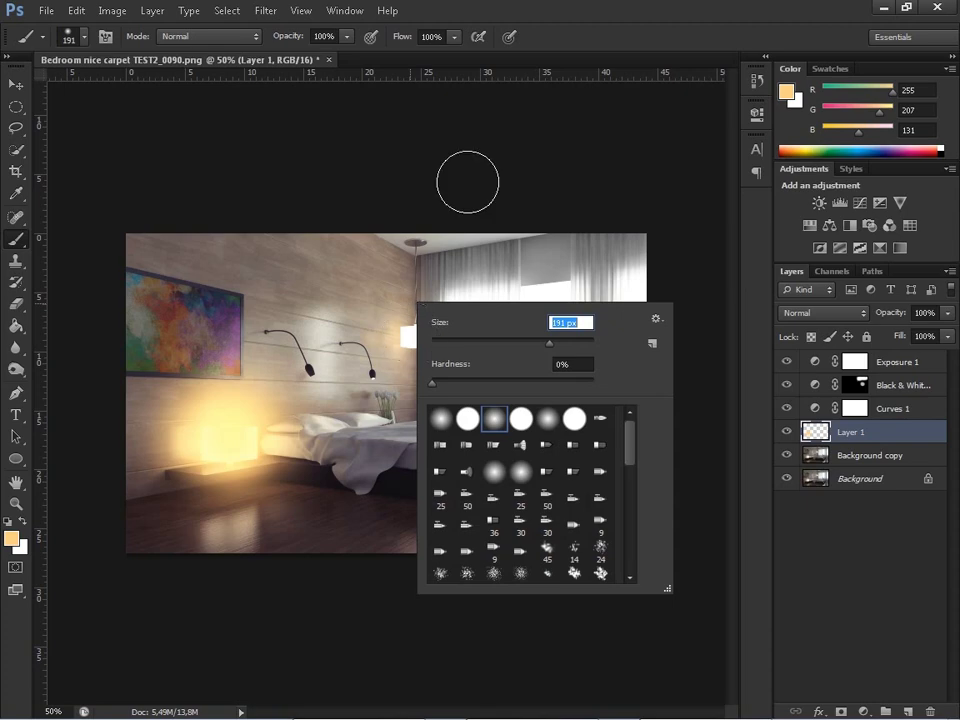
key("Return")
left_click(415, 336)
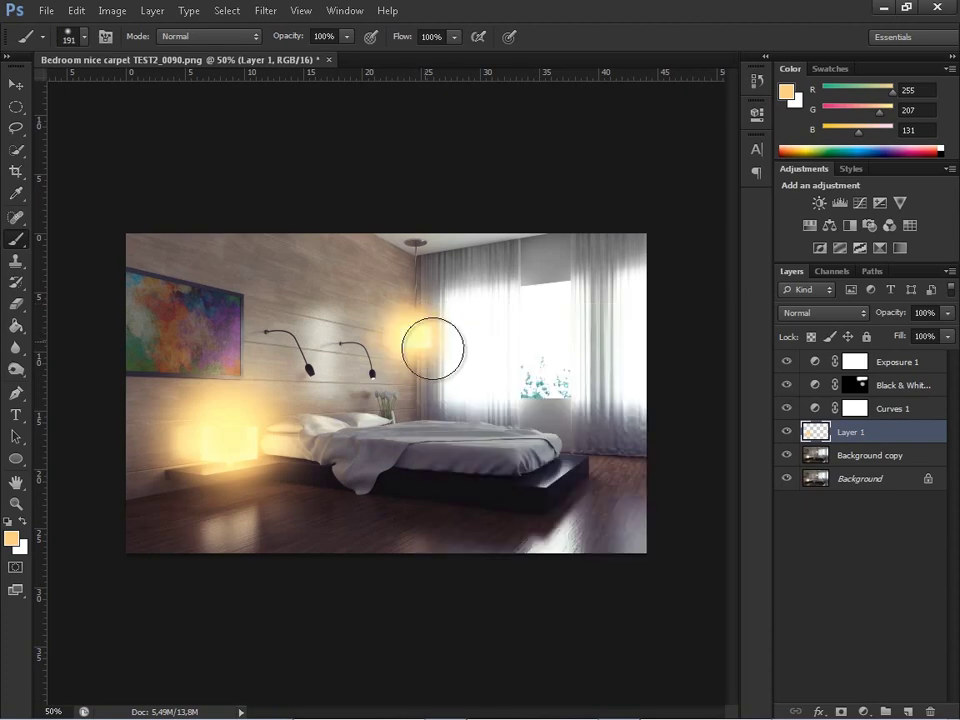
Try the Overlay blend mode on the lamp glow layer and settle on Soft Light.
left_click(810, 312)
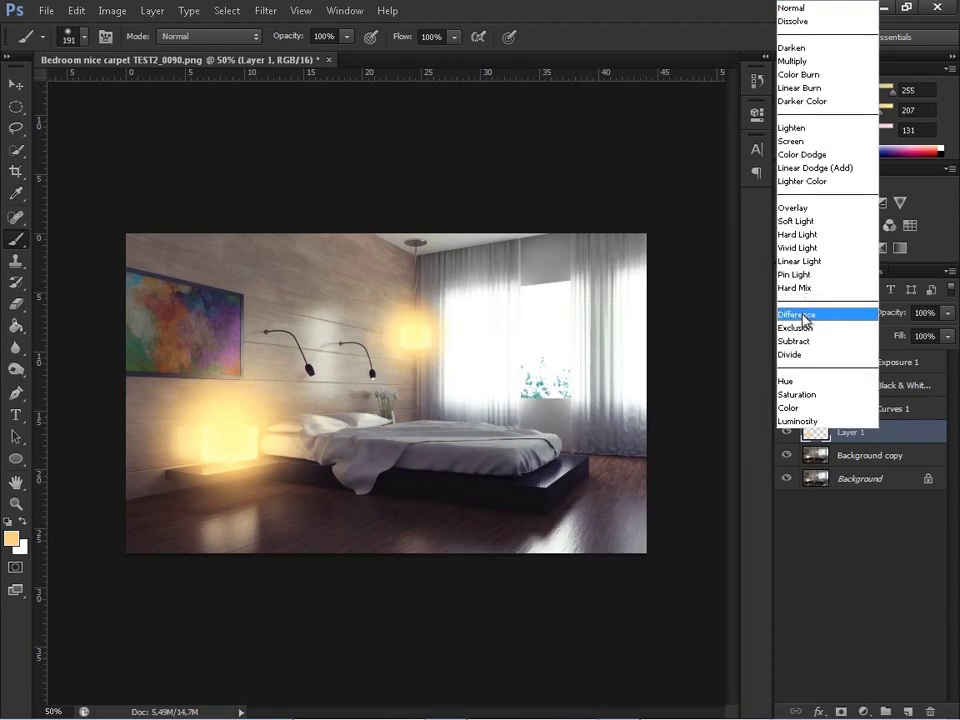
left_click(803, 208)
left_click(814, 313)
left_click(803, 219)
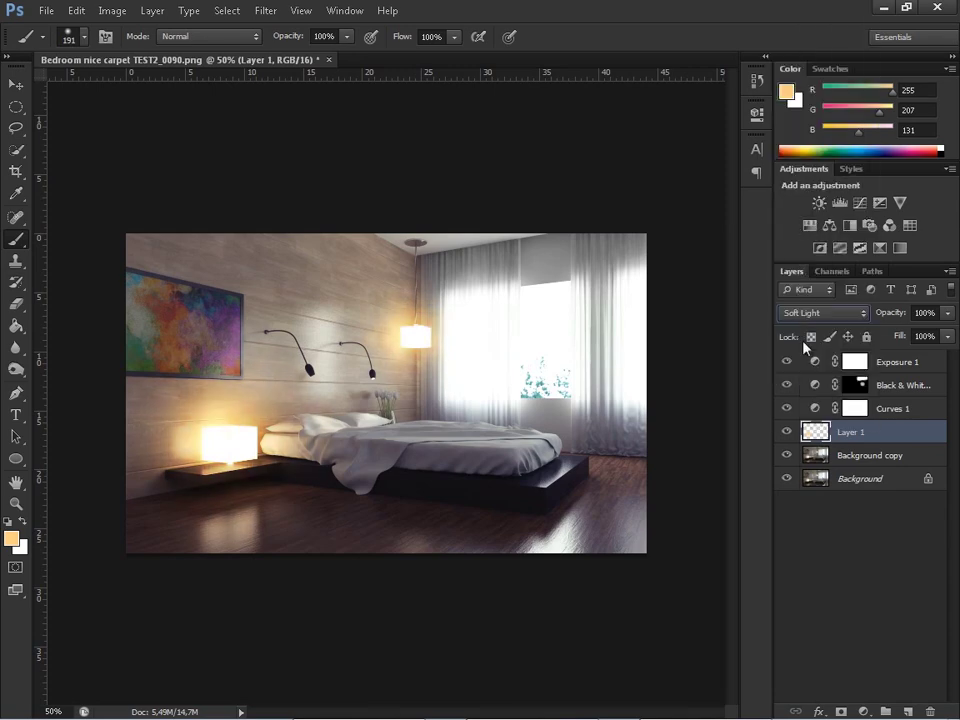
Set the lamp glow layer's blend mode to Screen and its opacity to 42%.
left_click(812, 313)
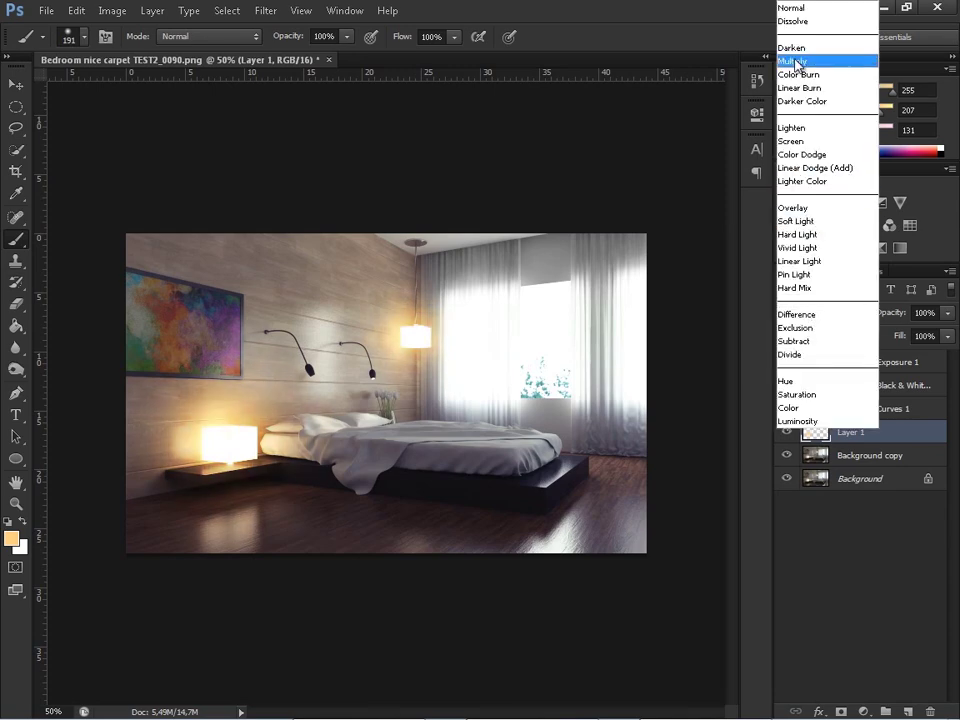
left_click(807, 142)
left_click(948, 313)
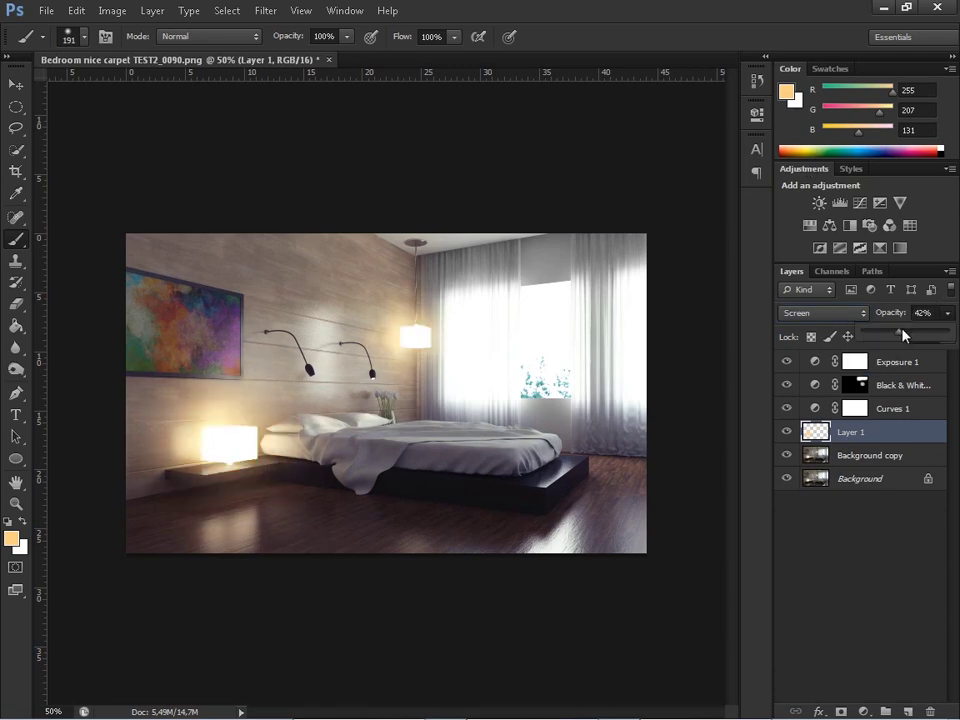
Add a new layer above the lamp glow layer and select everything outside an ellipse spanning the whole image.
left_click(857, 456)
key("alt+bracketright")
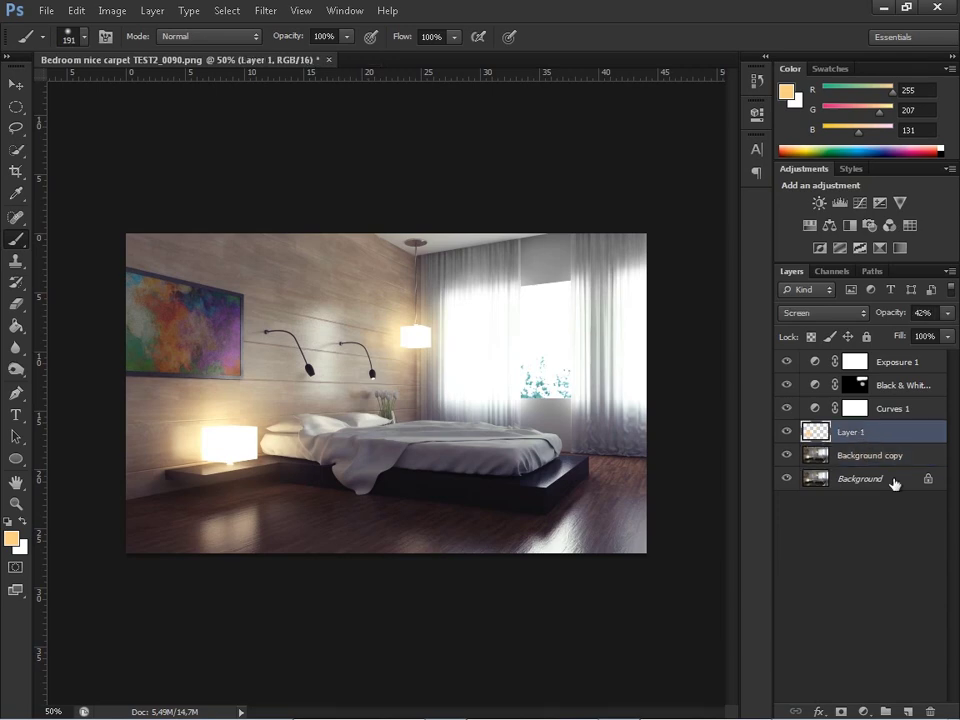
left_click(916, 713)
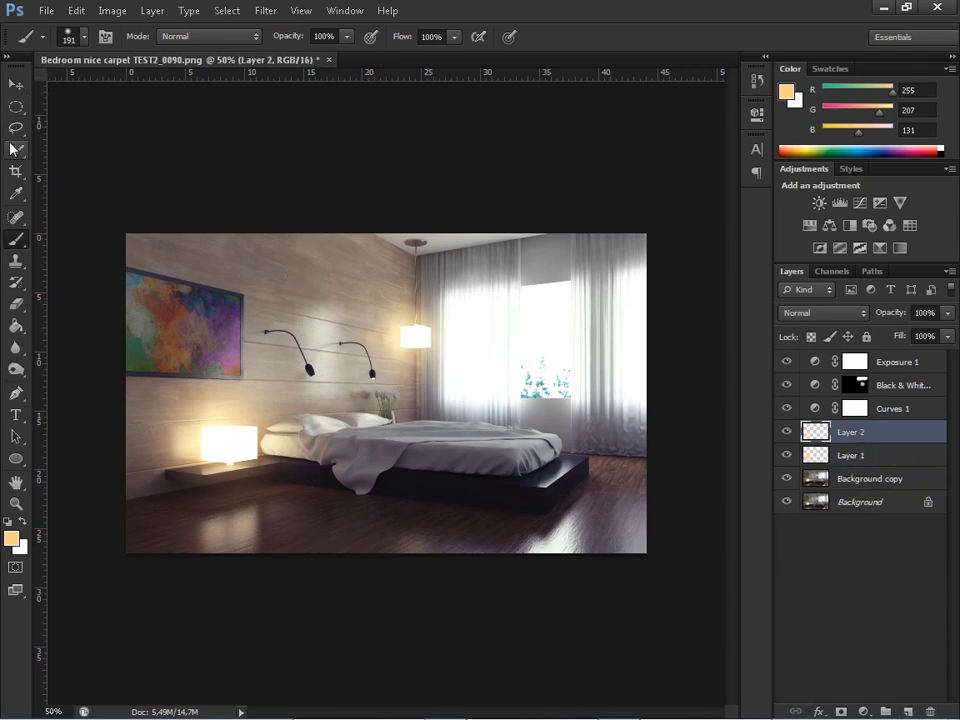
left_click_drag(15, 110, 86, 122)
key("ctrl+minus")
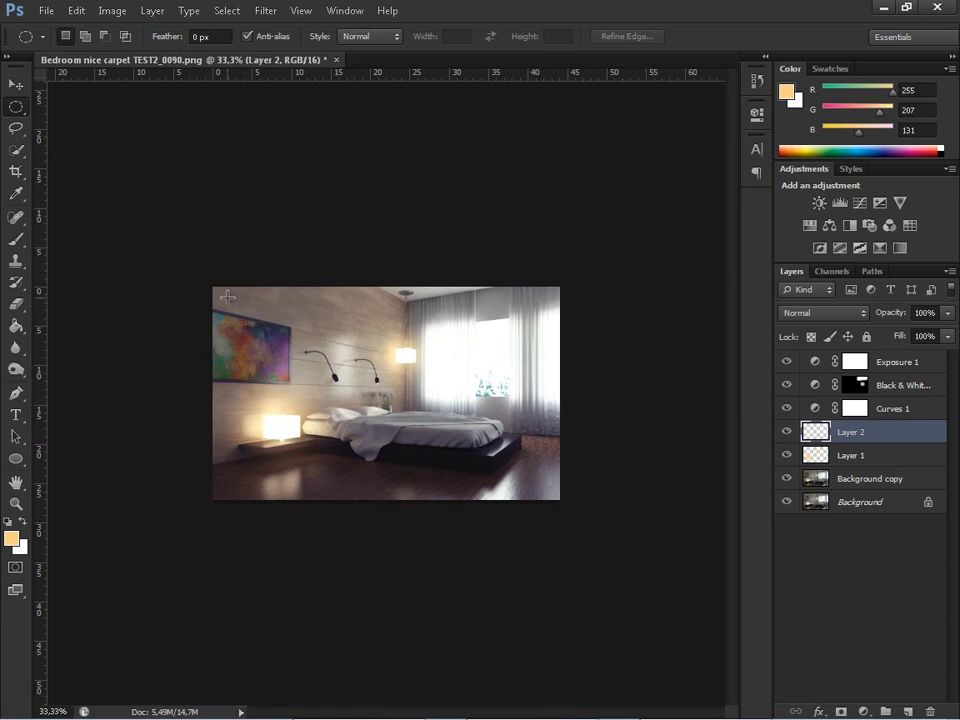
left_click_drag(213, 288, 558, 496)
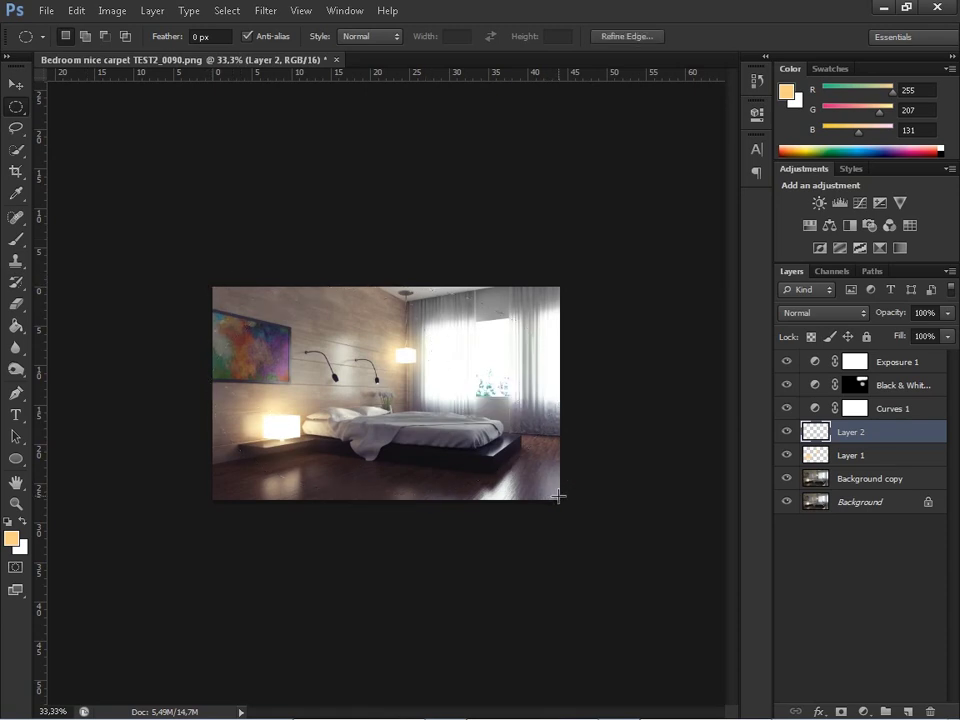
left_click(227, 10)
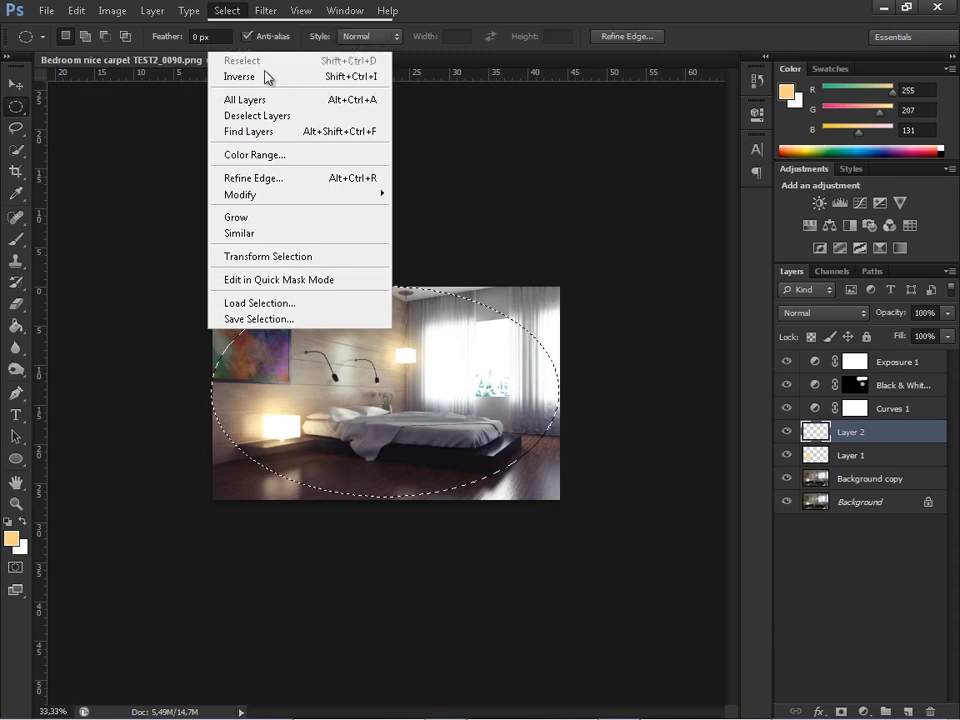
left_click(267, 77)
Enlarge the brush to 391 px, try an orange stroke in the selected upper-left corner and undo it.
left_click(16, 239)
right_click(245, 292)
left_click(300, 412)
left_click(398, 335)
left_click(261, 267)
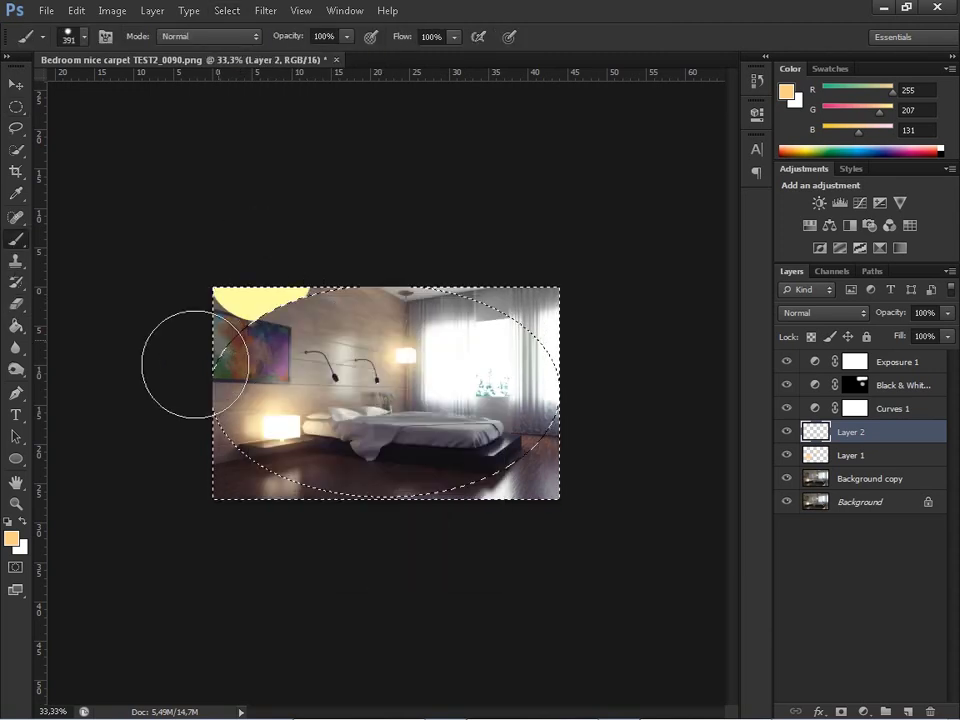
key("ctrl+z")
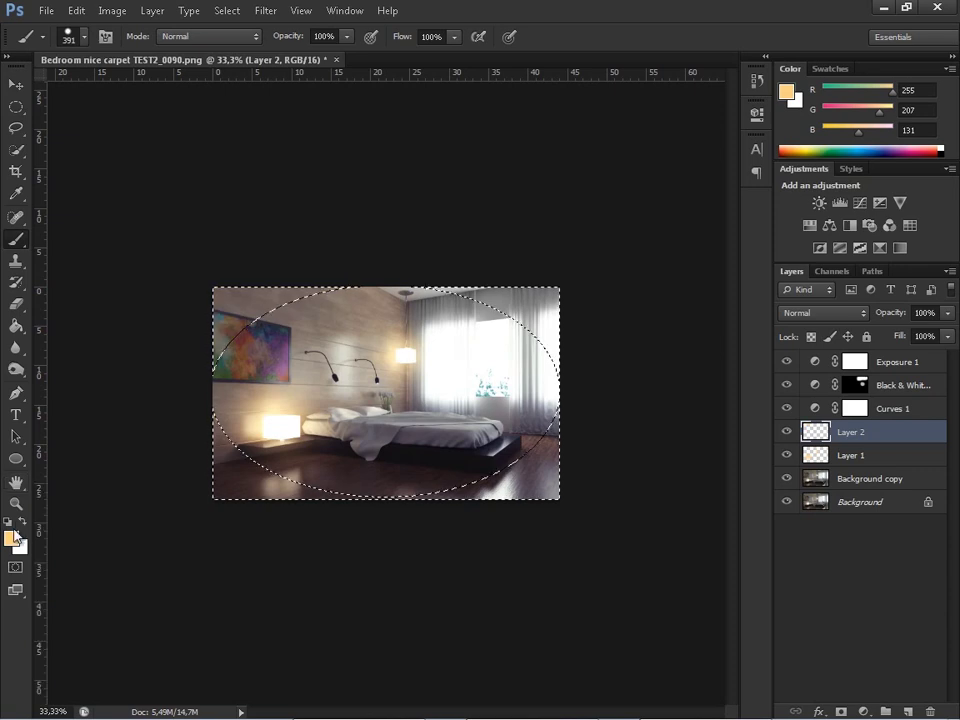
Set the foreground colour to black, paint all the selected corners around the ellipse, and clear the selection.
left_click(12, 538)
left_click_drag(653, 336, 527, 426)
left_click(891, 203)
mouse_move(311, 313)
left_mouse_down()
mouse_move(179, 370)
mouse_move(600, 411)
mouse_move(643, 489)
mouse_move(531, 510)
mouse_move(126, 474)
left_mouse_up()
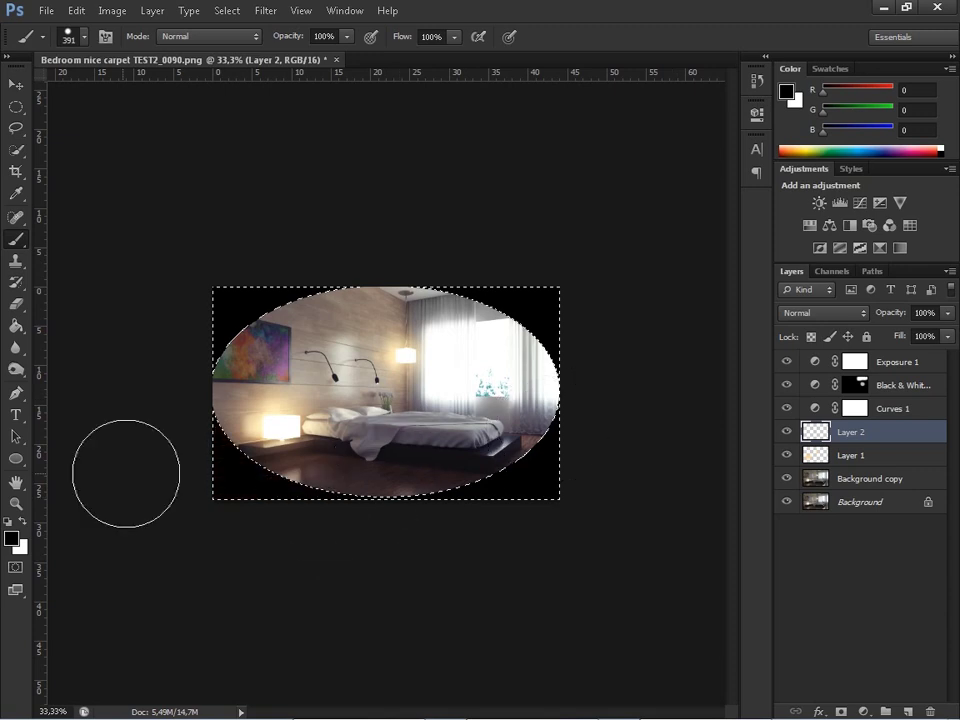
key("ctrl+d")
Soften the black vignette layer with a Gaussian Blur of 77.8 pixels radius.
left_click(266, 11)
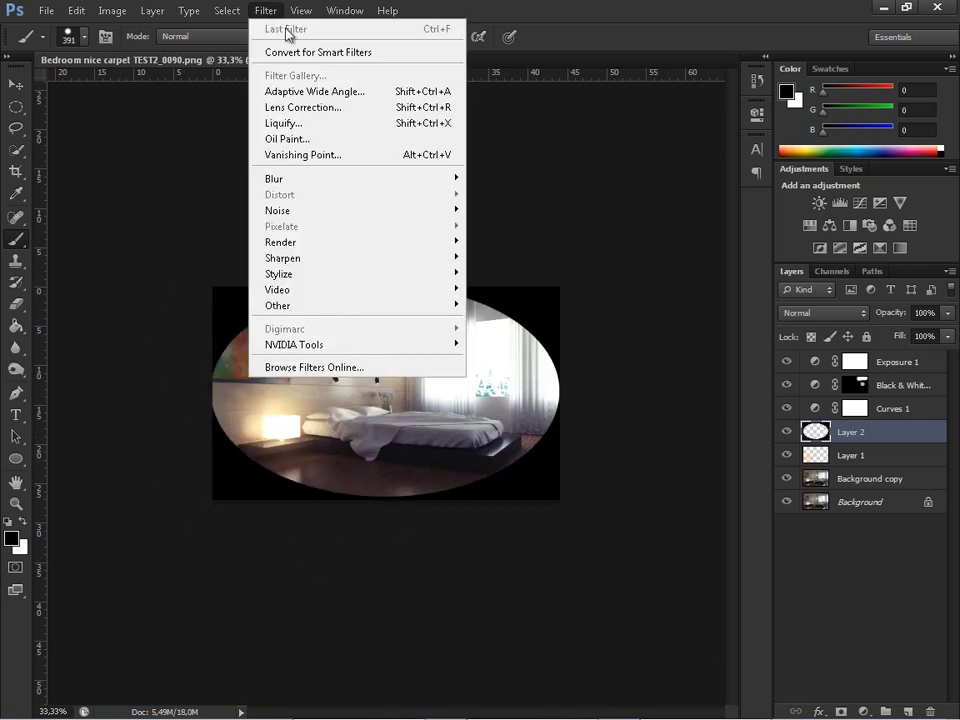
mouse_move(356, 182)
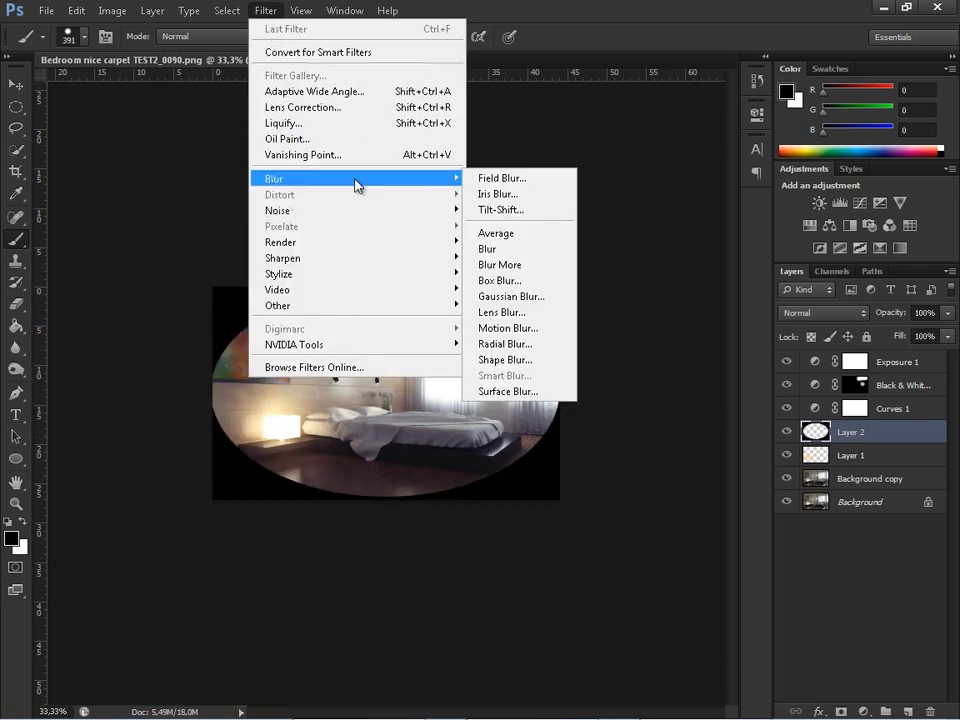
left_click(508, 298)
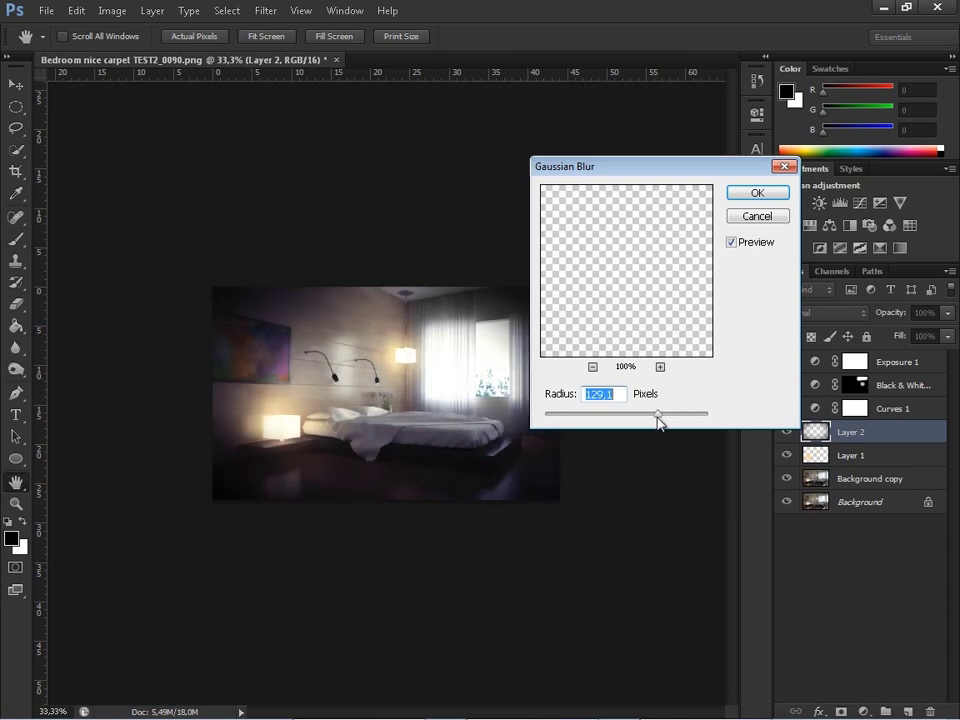
left_click_drag(656, 420, 656, 420)
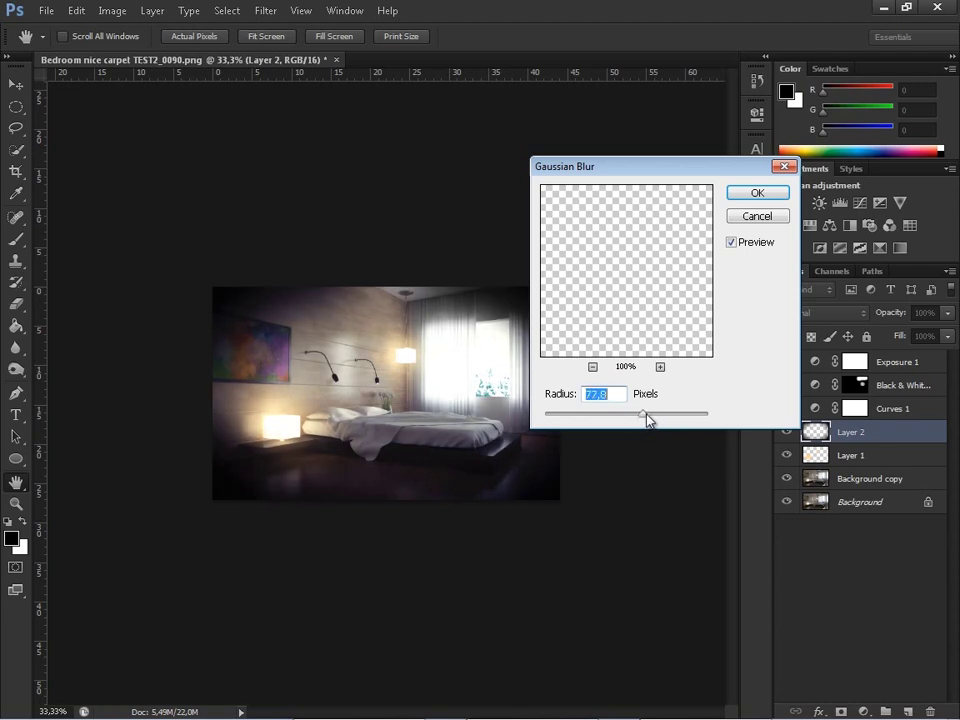
left_click(750, 194)
Scale the vignette layer proportionally from its centre to about 117% so it extends beyond the image.
key("b")
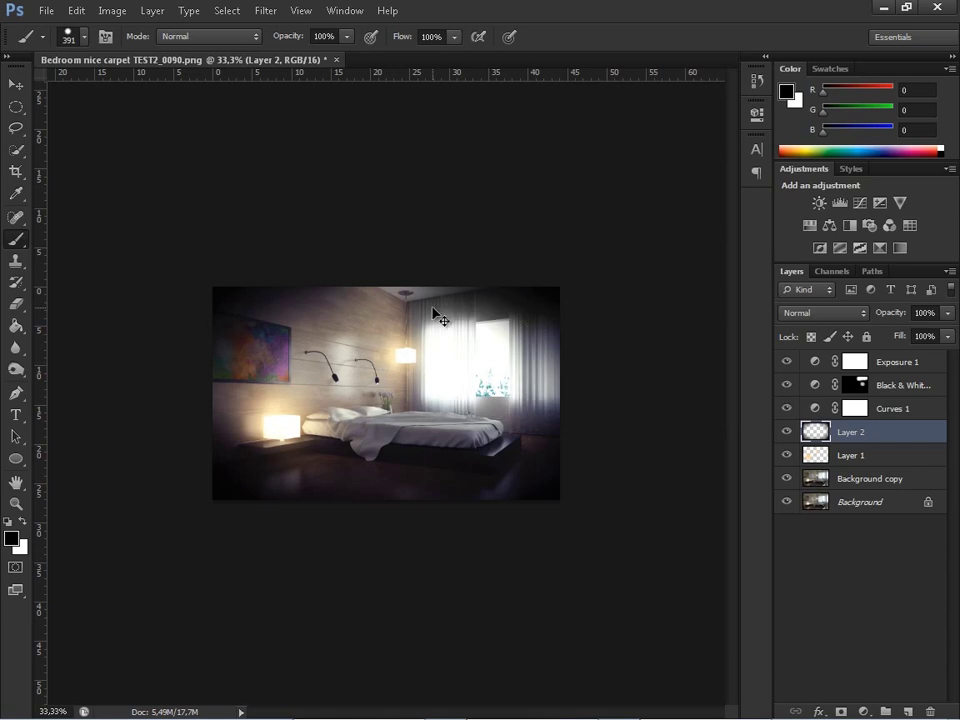
key("ctrl+t")
key("Return")
left_click(76, 10)
mouse_move(133, 337)
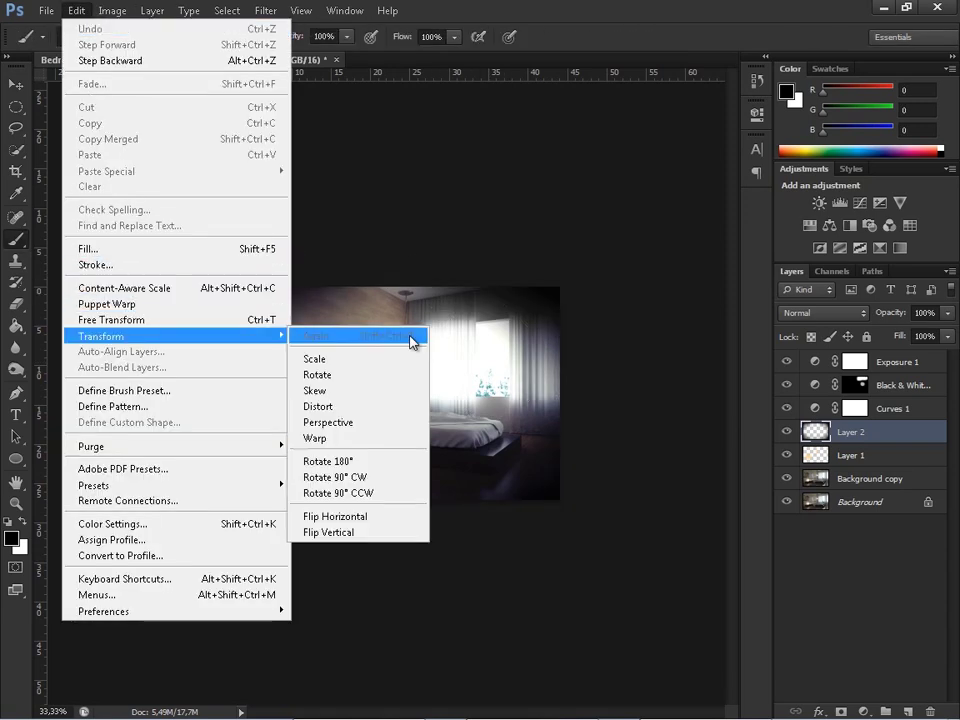
left_click(387, 359)
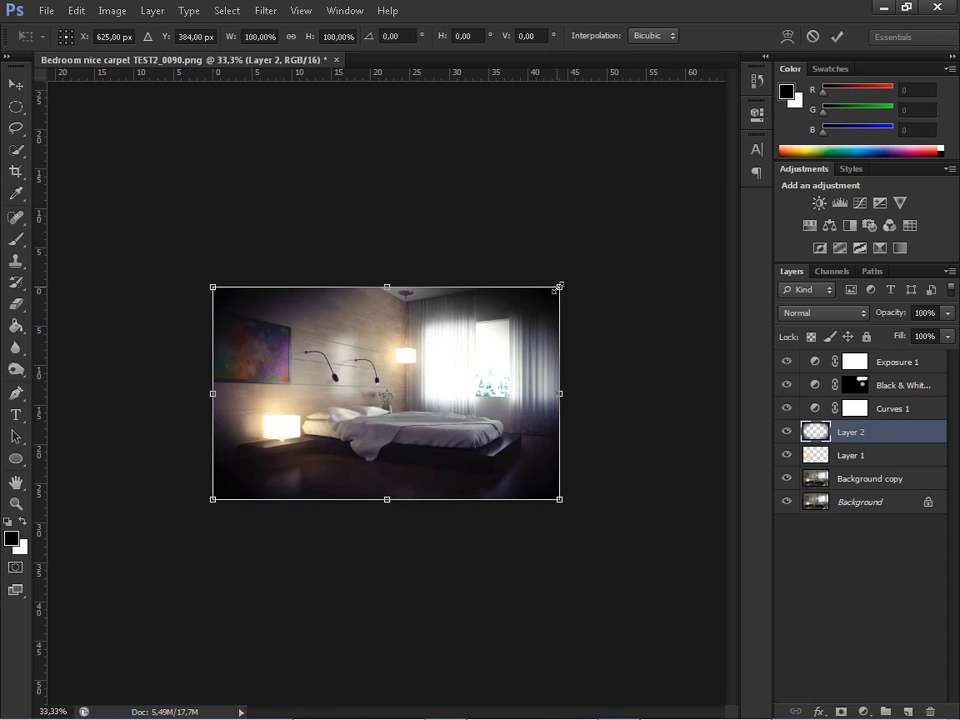
left_click_drag(558, 287, 580, 259, "alt+shift")
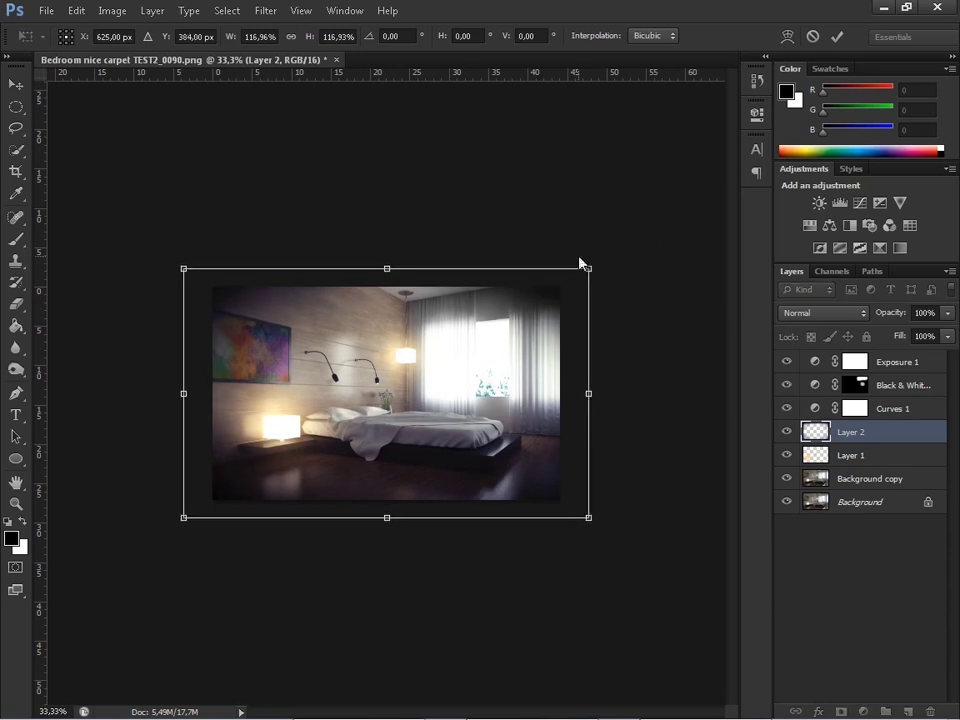
key("Return")
Erase the vignette over the image's upper-right corner and curtains with a soft 442 px eraser.
left_click(15, 304)
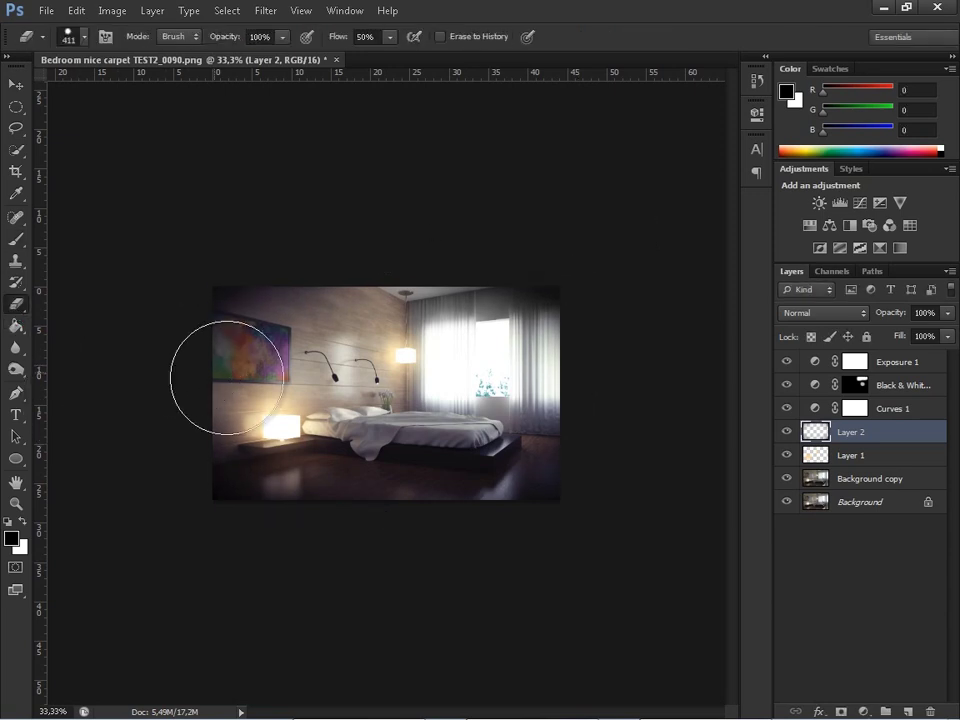
right_click(380, 396)
left_click(442, 505)
right_click(589, 305)
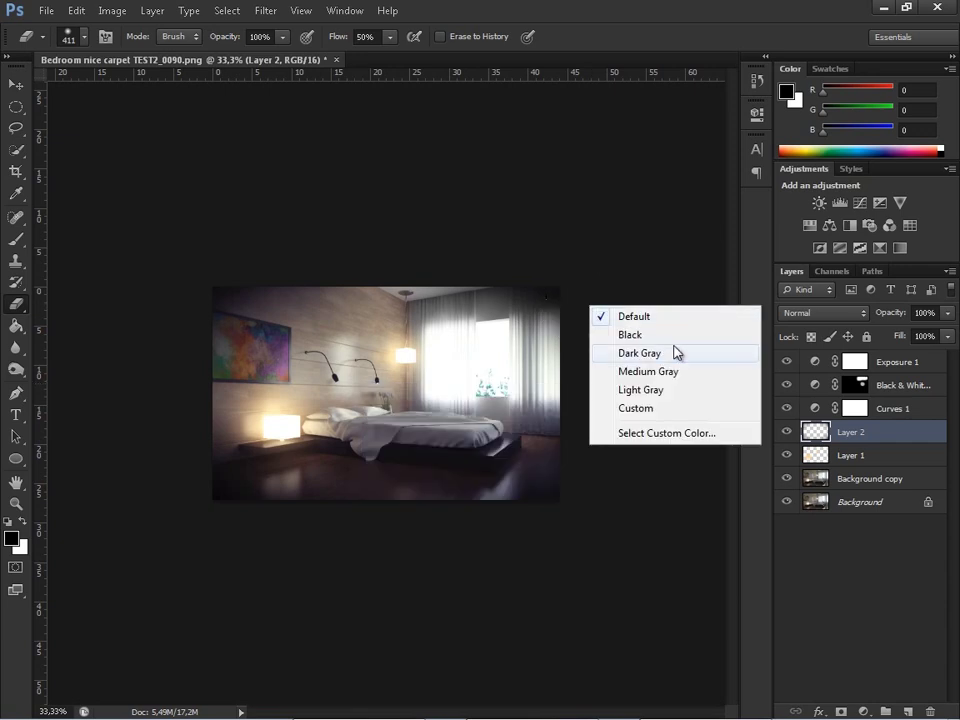
right_click(453, 347)
left_click_drag(612, 386, 615, 386)
left_click_drag(572, 291, 460, 244)
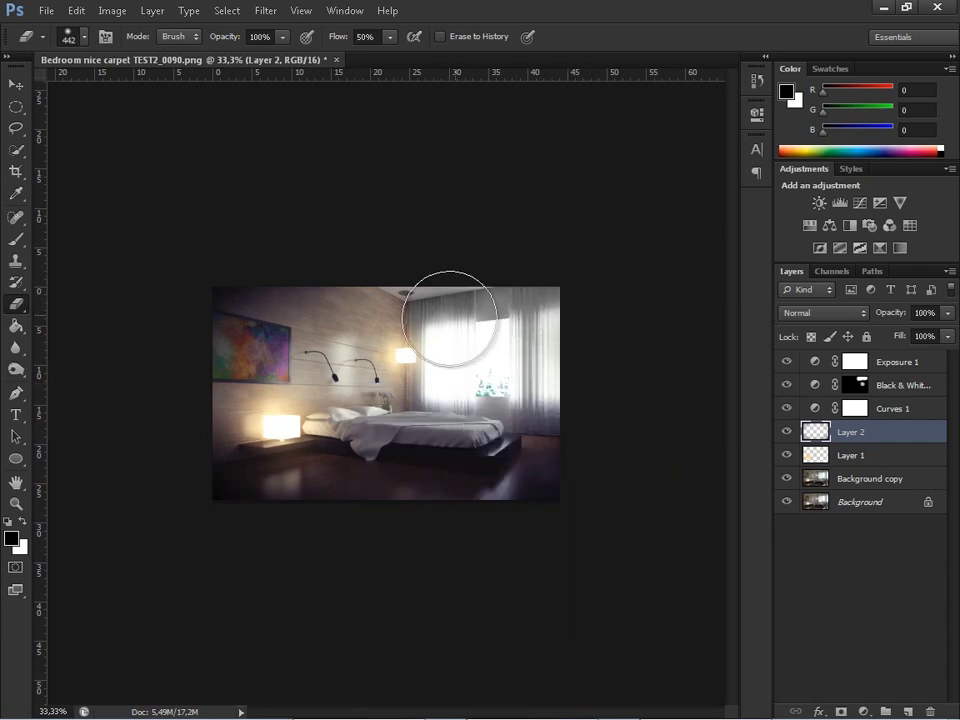
Reduce the vignette layer's opacity and deselect all layers.
left_click(948, 313)
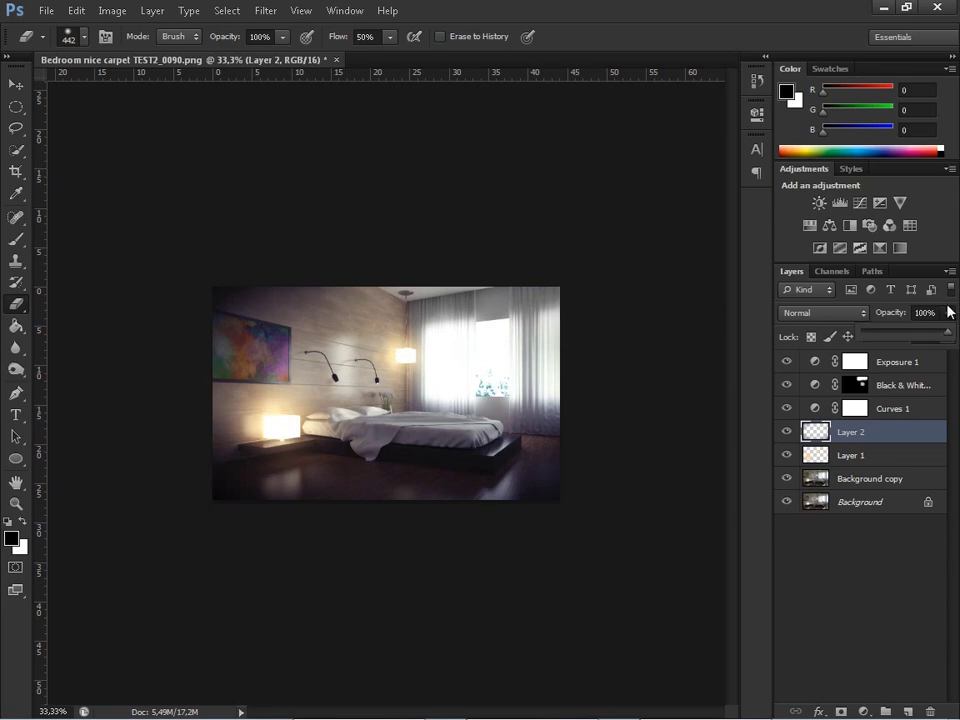
left_click_drag(938, 340, 950, 338)
left_click(896, 538)
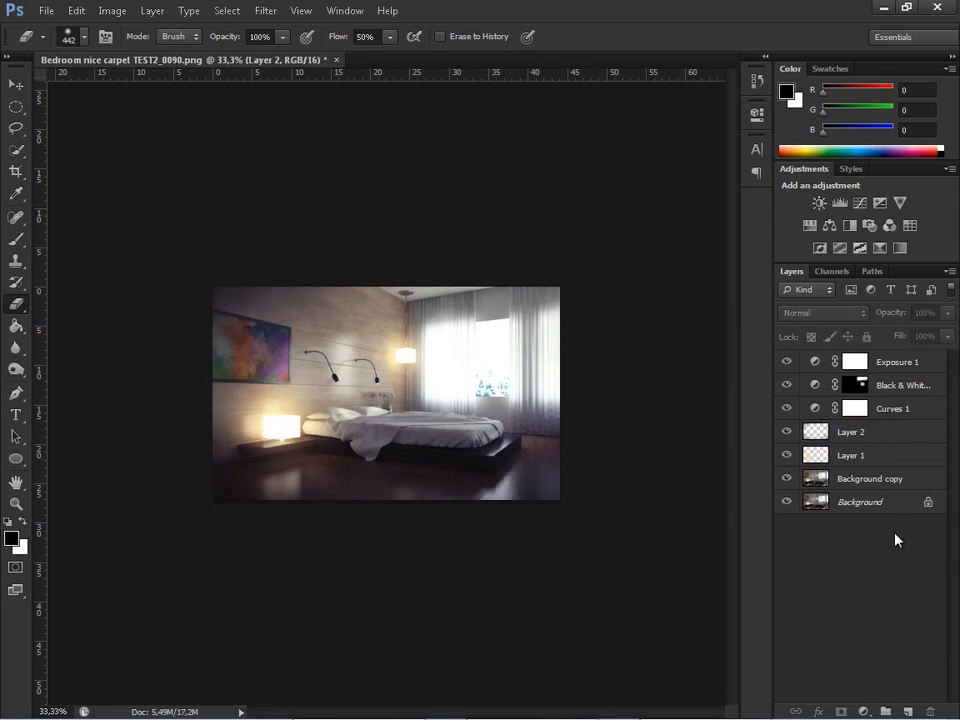
key("ctrl+plus")
key("ctrl+plus")
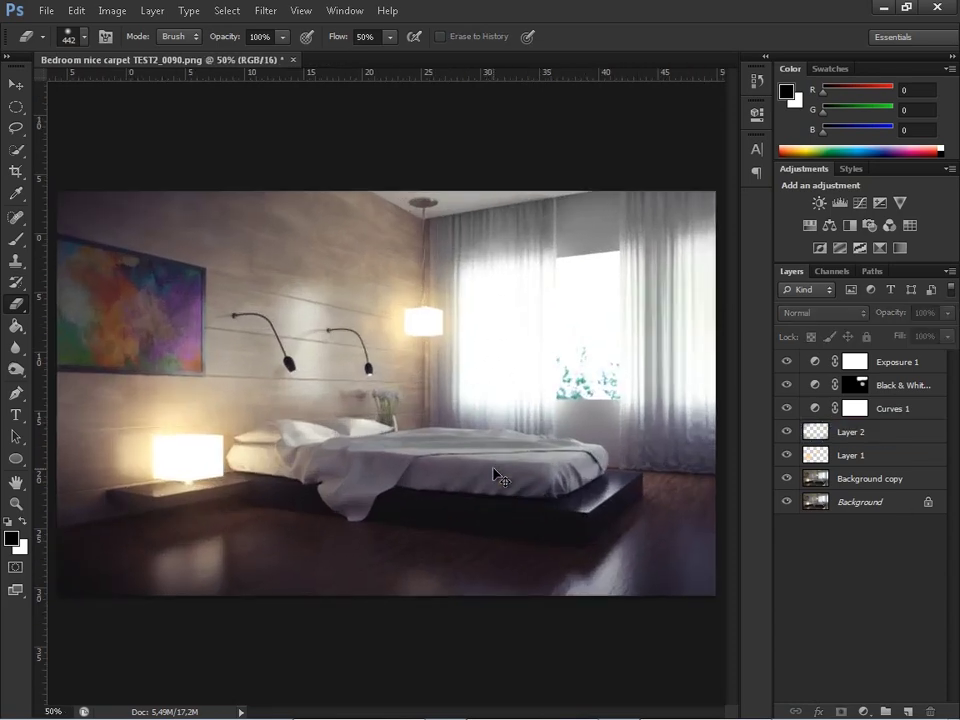
key("ctrl+plus")
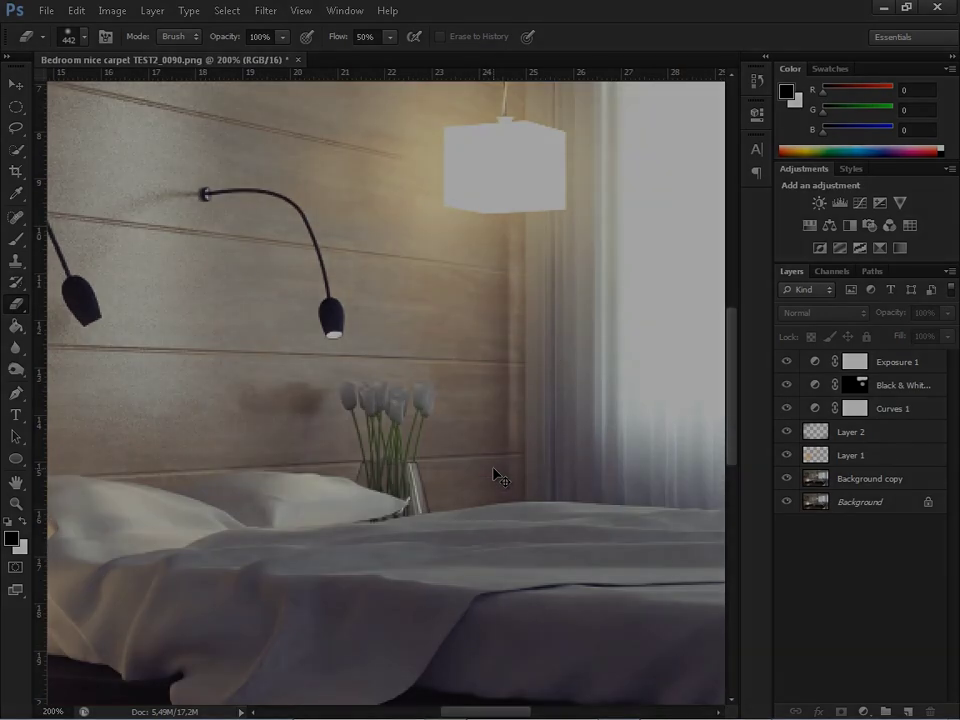